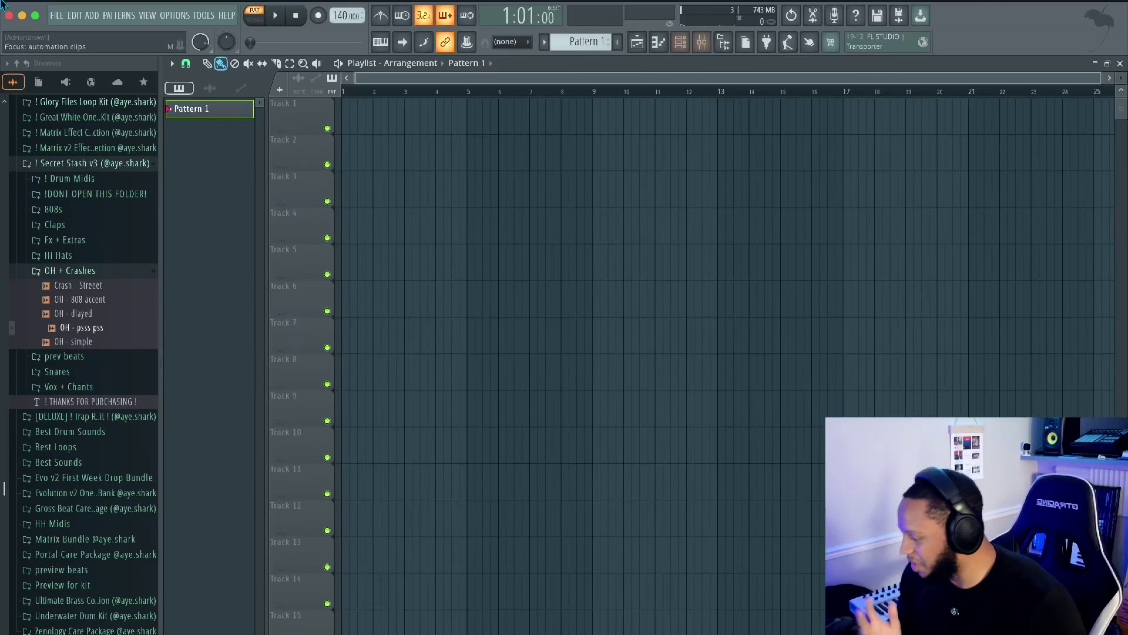
- Replace the default Sampler channel with a ZENOLOGY instrument and move its window toward the middle of the workspace
left_click(17, 64)
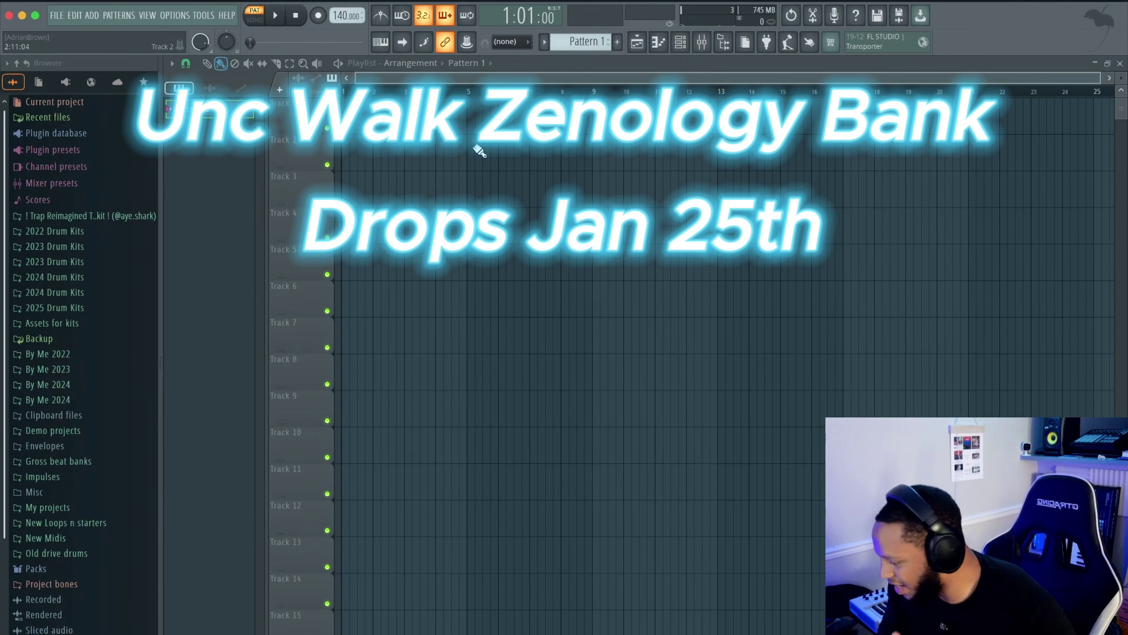
key("F6")
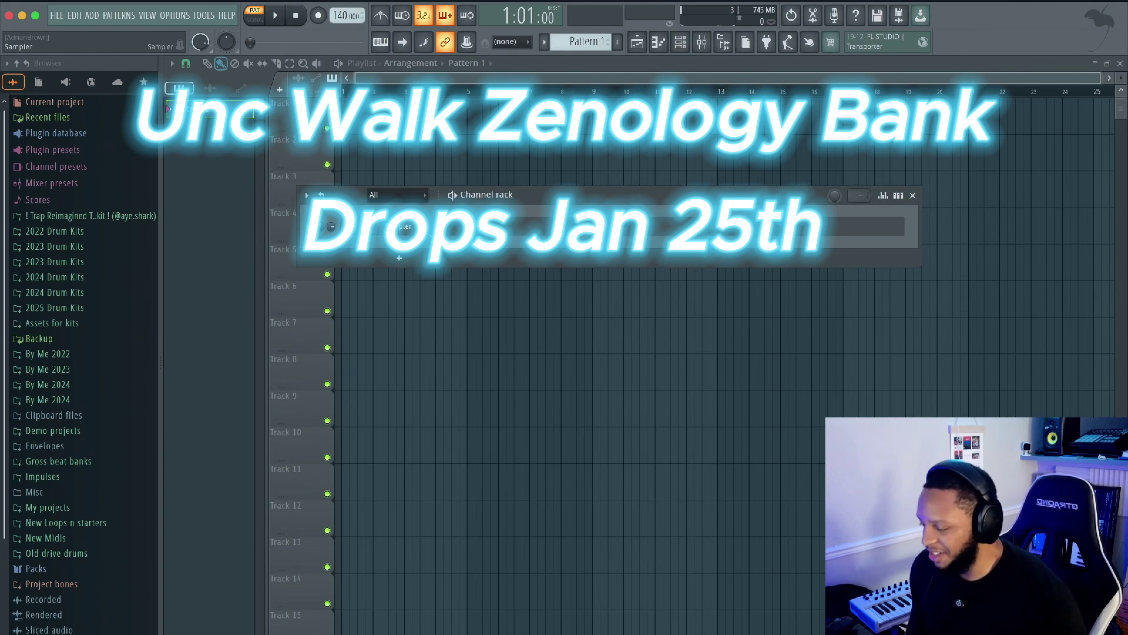
right_click(429, 222)
mouse_move(480, 354)
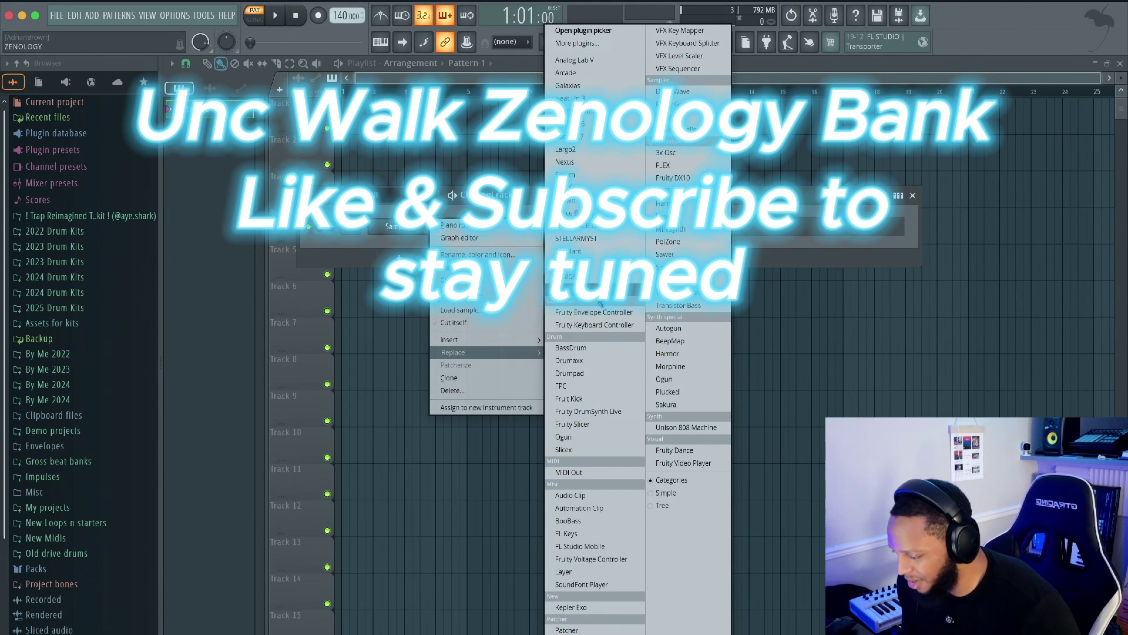
left_click(578, 289)
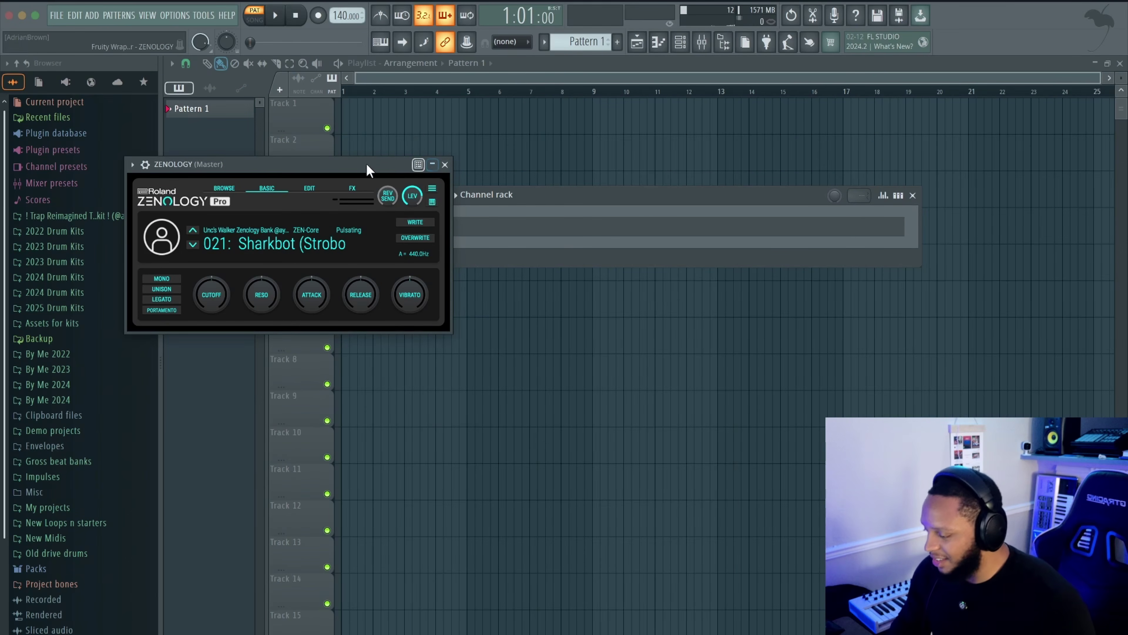
left_click_drag(368, 169, 658, 289)
left_click_drag(607, 196, 617, 140)
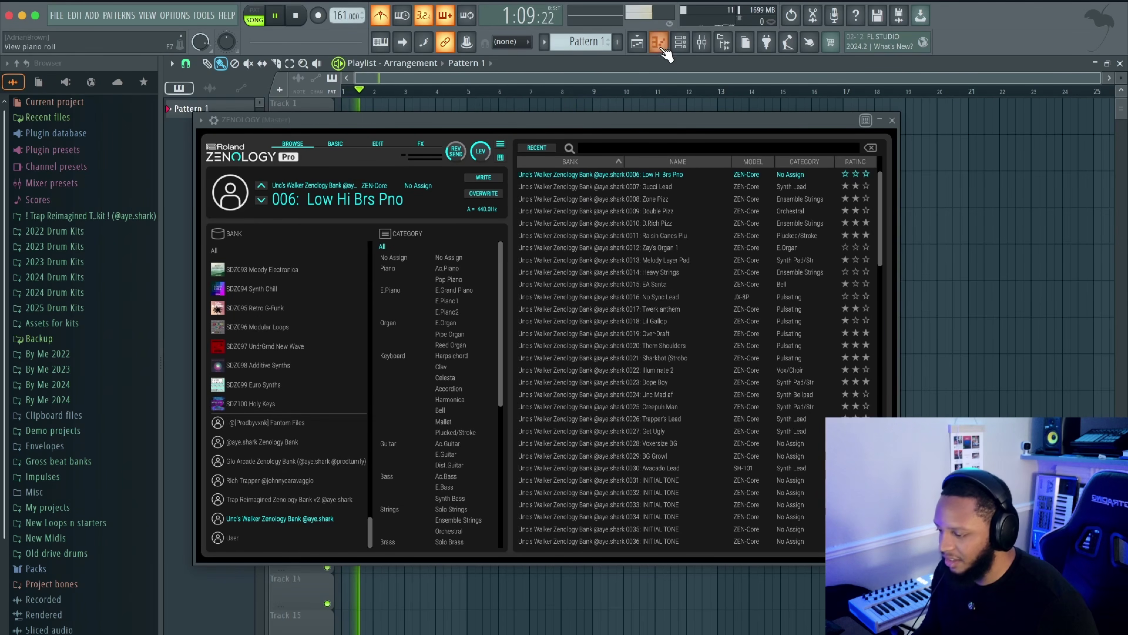
- Audition the Unc's Walker bank presets from Heavy Strings through Lil Gallop, load Over-Draft, and close the ZENOLOGY window
left_click(645, 272)
left_click(647, 284)
left_click(645, 296)
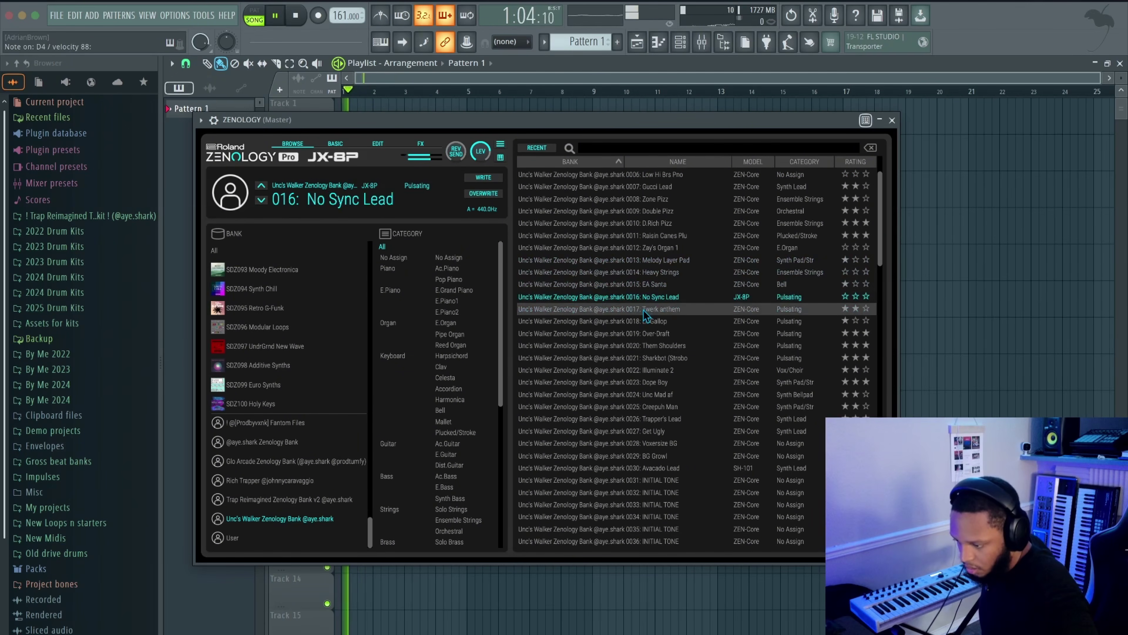
left_click(646, 312)
left_click(645, 320)
key("Up")
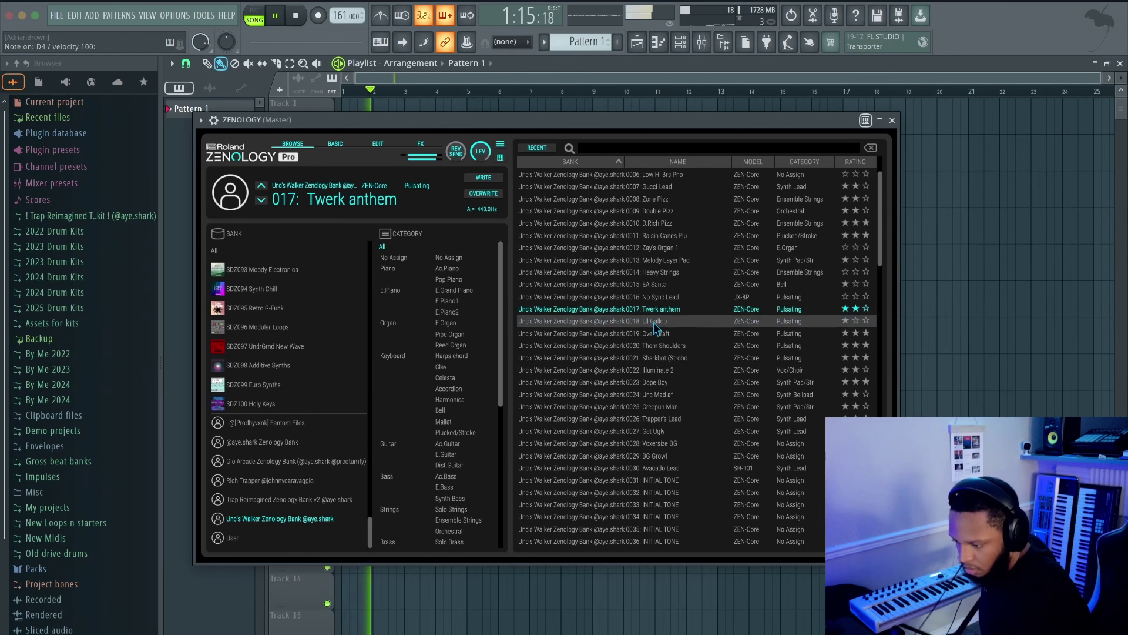
left_click(655, 333)
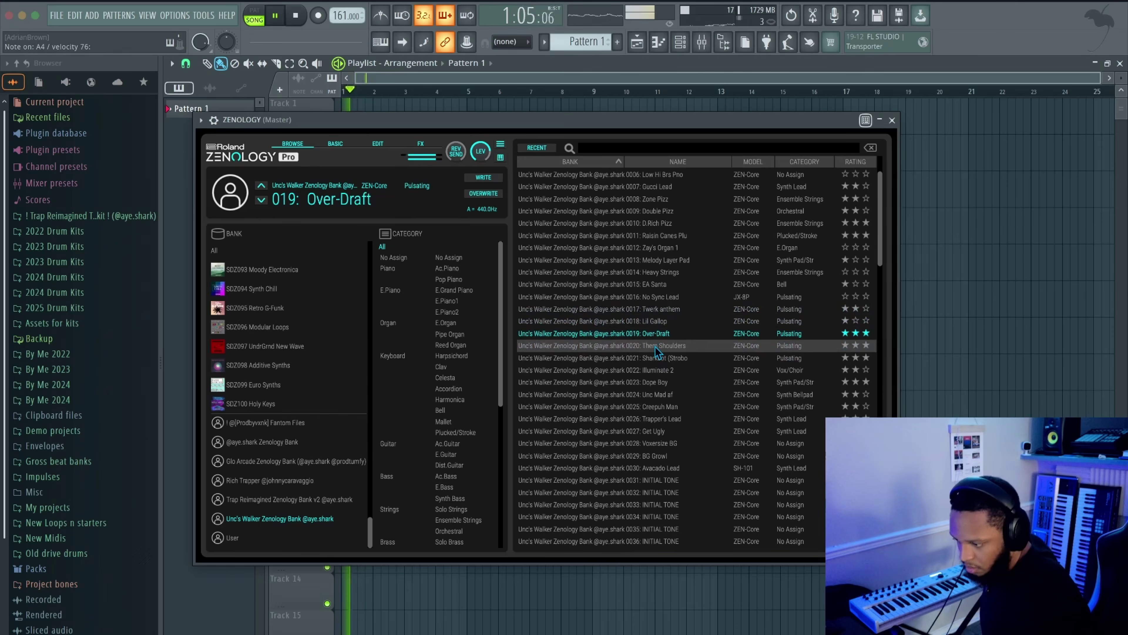
left_click(893, 121)
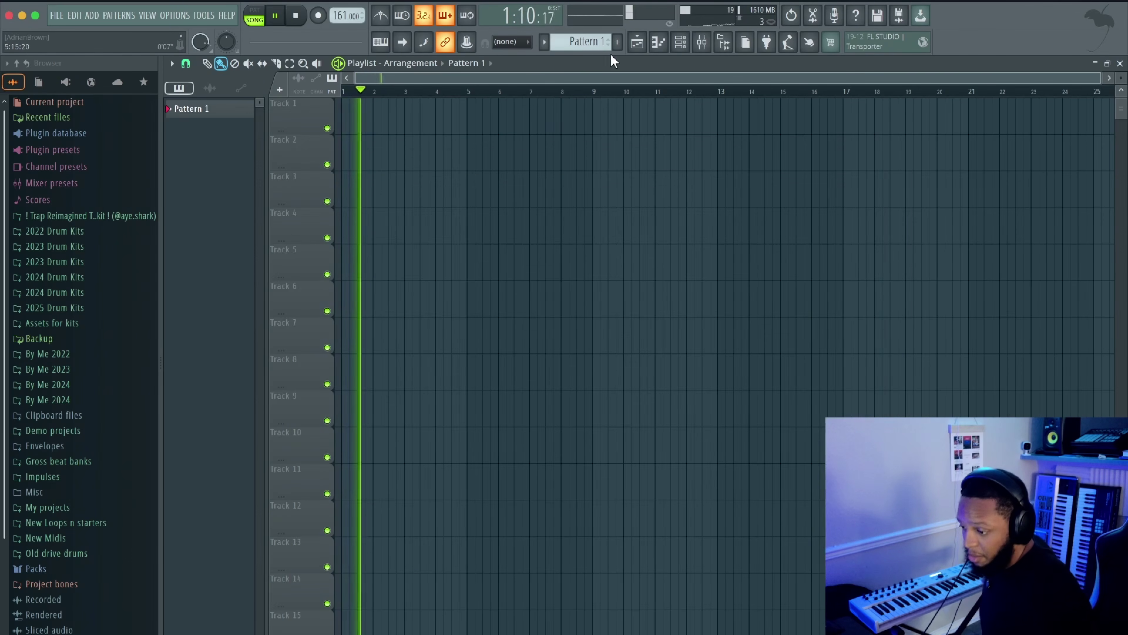
- Record a repeating eight-bar melody of D6, E6 and F6 notes in the ZENOLOGY #2 piano roll
left_click(659, 42)
key("space")
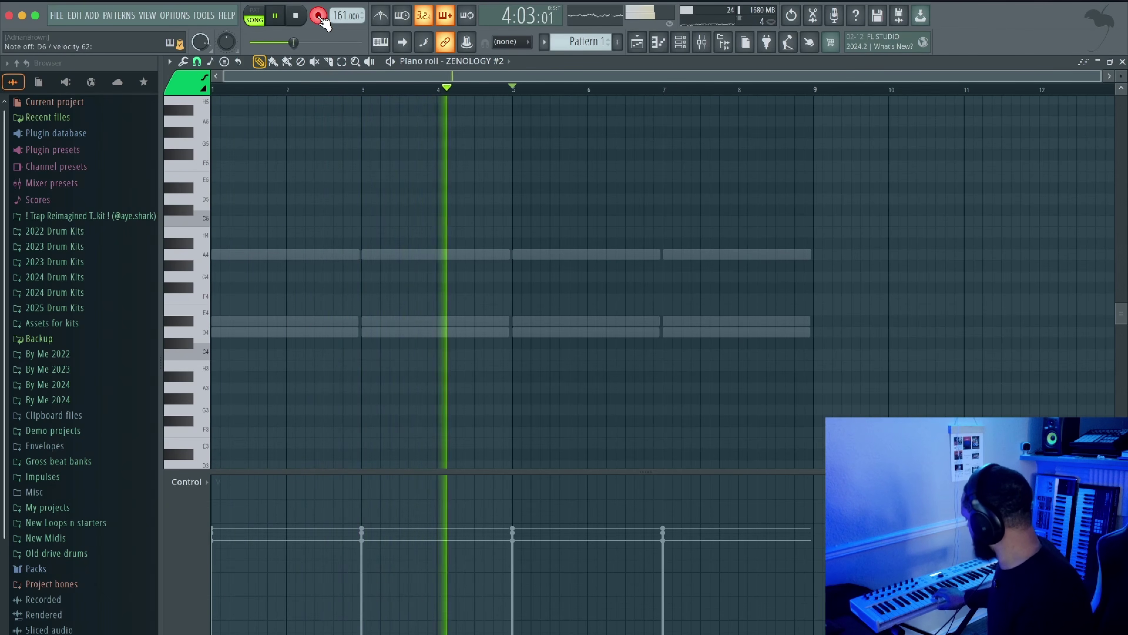
key("space")
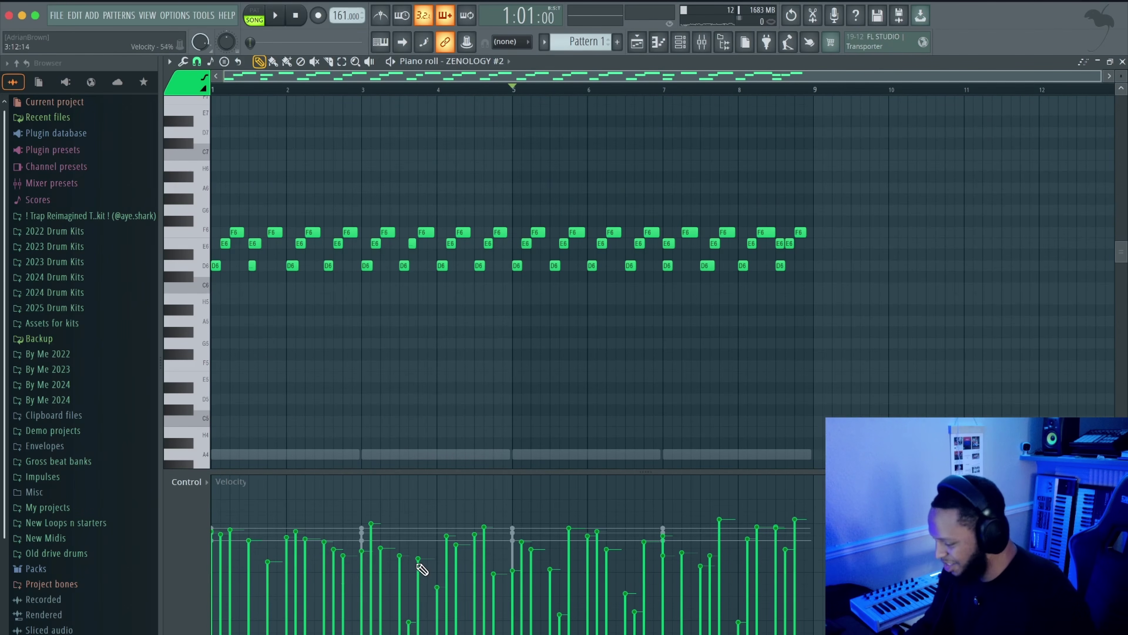
- Record an eight-bar part of repeated D7 notes with short higher accents in the ZENOLOGY #3 piano roll
key("Down")
key("space")
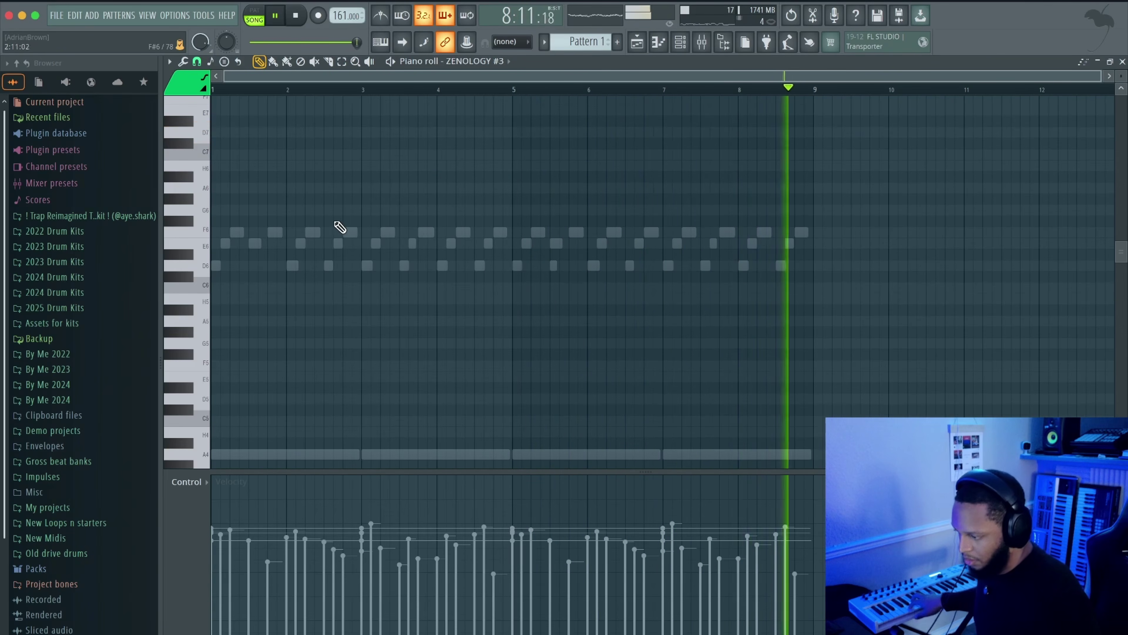
scroll(592, 187, "up", 3)
key("space")
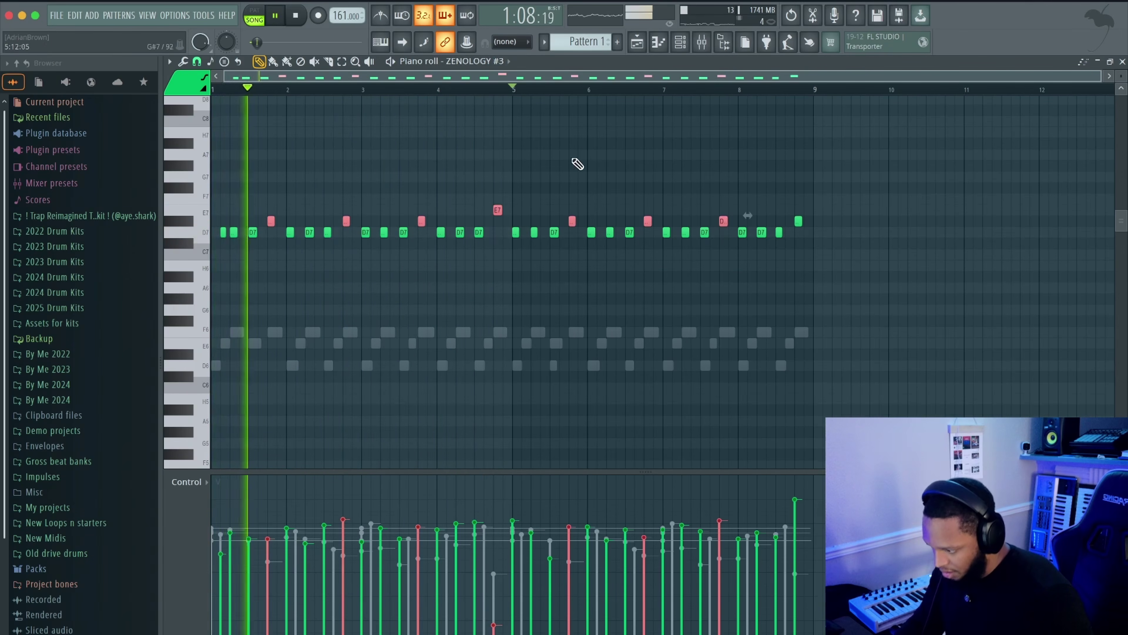
- Lower the E7 note near the end of bar 4 to D#7 and move the first D7 note to the start of bar 1
left_click(497, 210)
key("shift+Down")
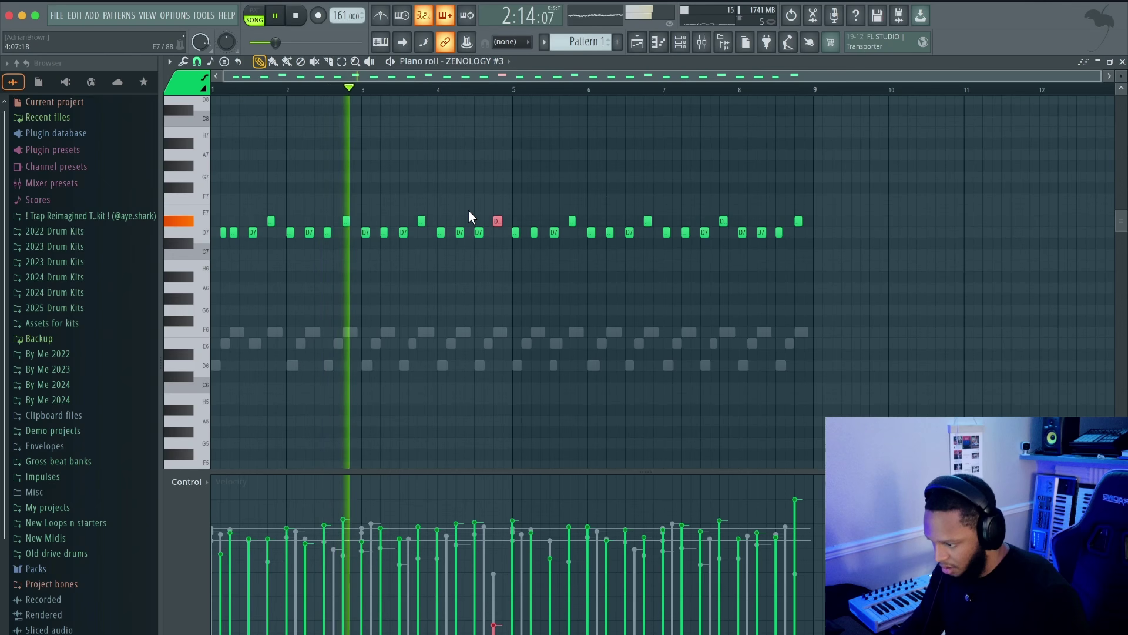
left_click_drag(222, 233, 213, 233)
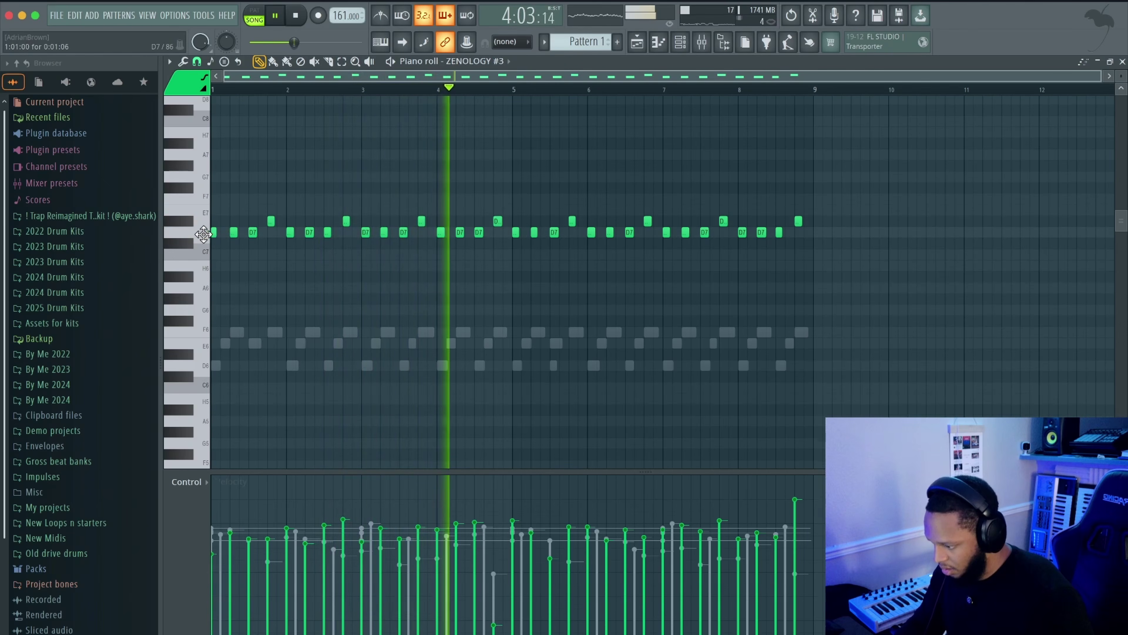
- Lower the velocity of all D#4 notes in the ZENOLOGY chord part with a level scaling offset during playback
left_click_drag(826, 310, 320, 329)
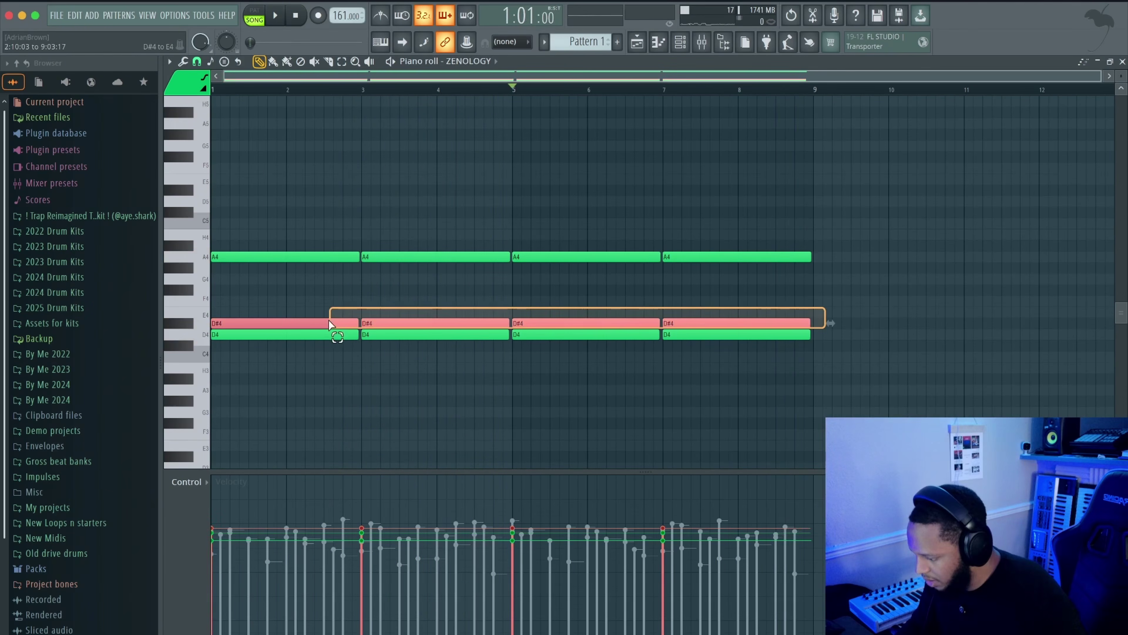
key("alt+x")
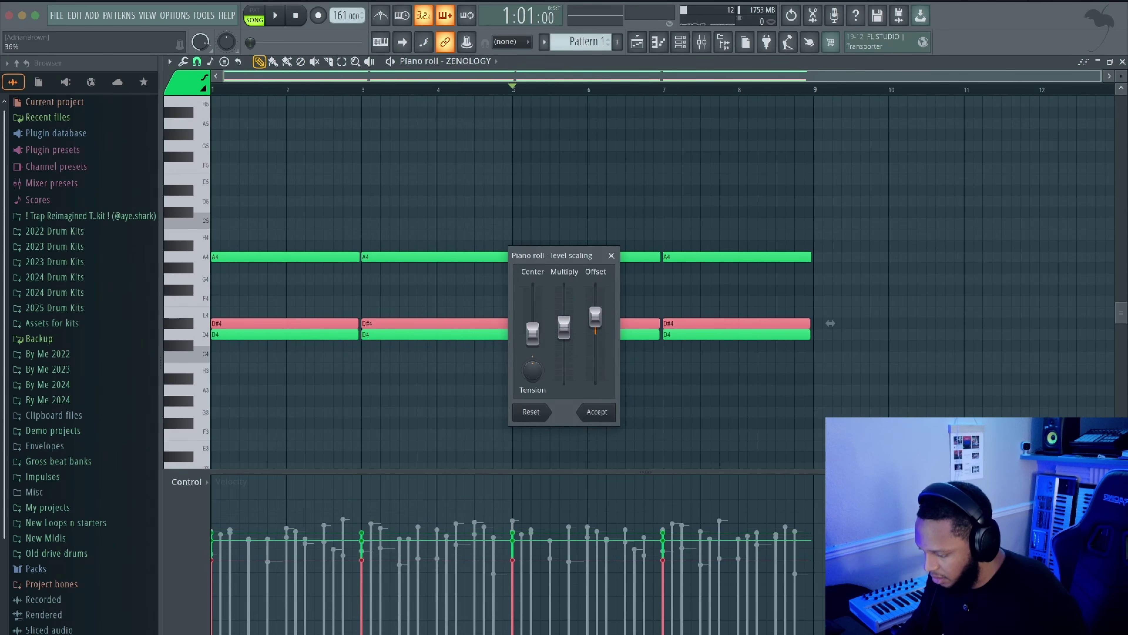
key("space")
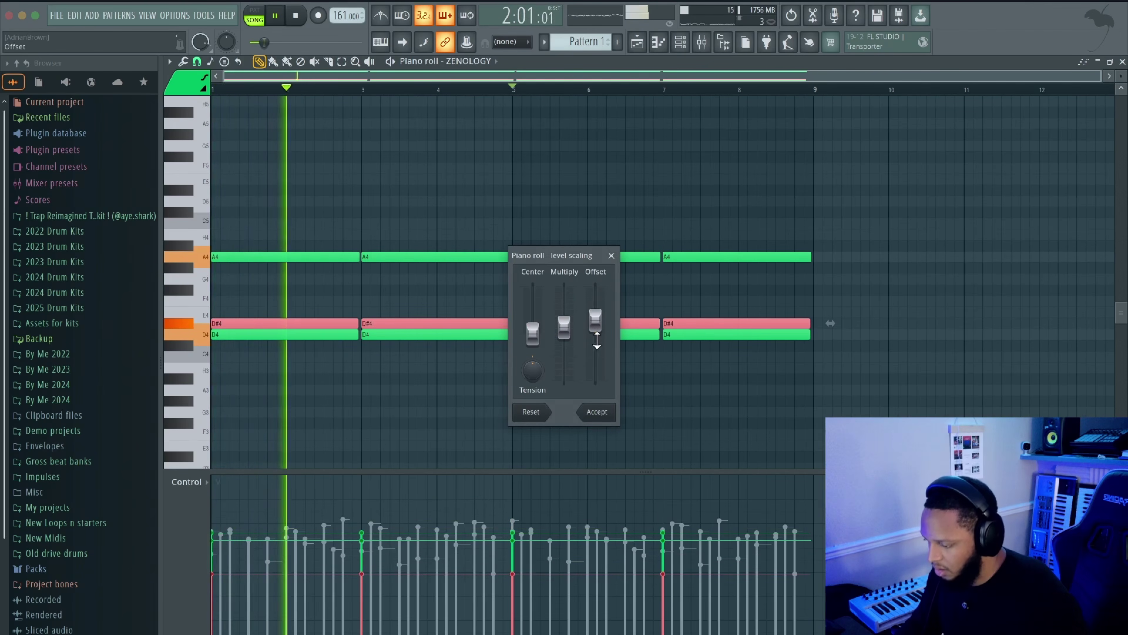
left_click(597, 412)
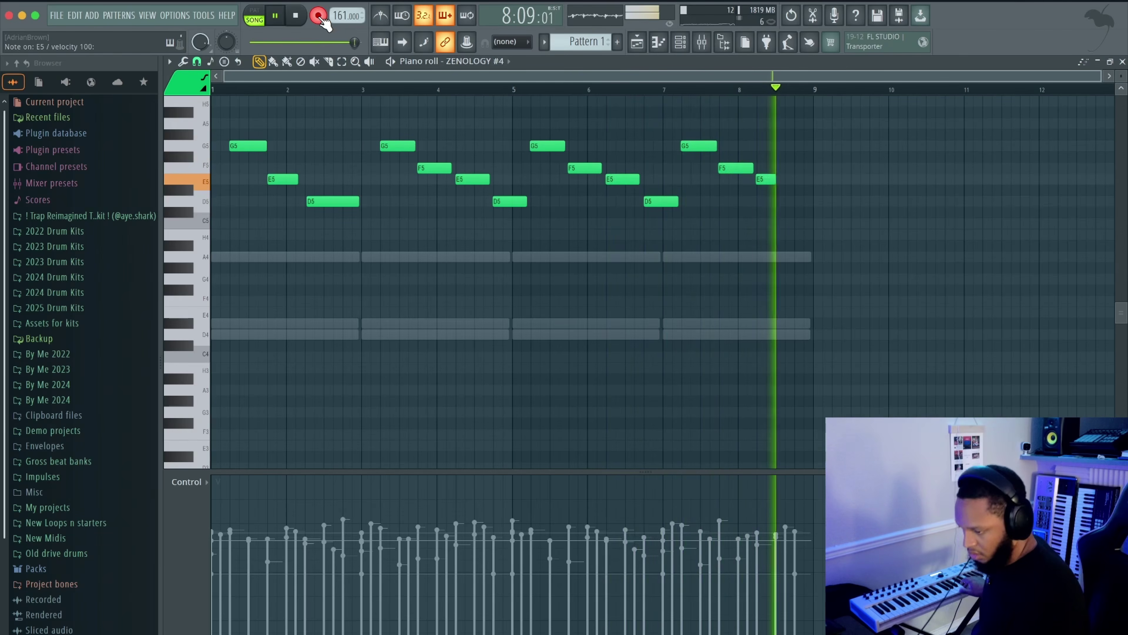
- Record a descending G5, F5, E5, D5 melody in ZENOLOGY #4 and quantize its notes
key("space")
scroll(289, 156, "up", 5)
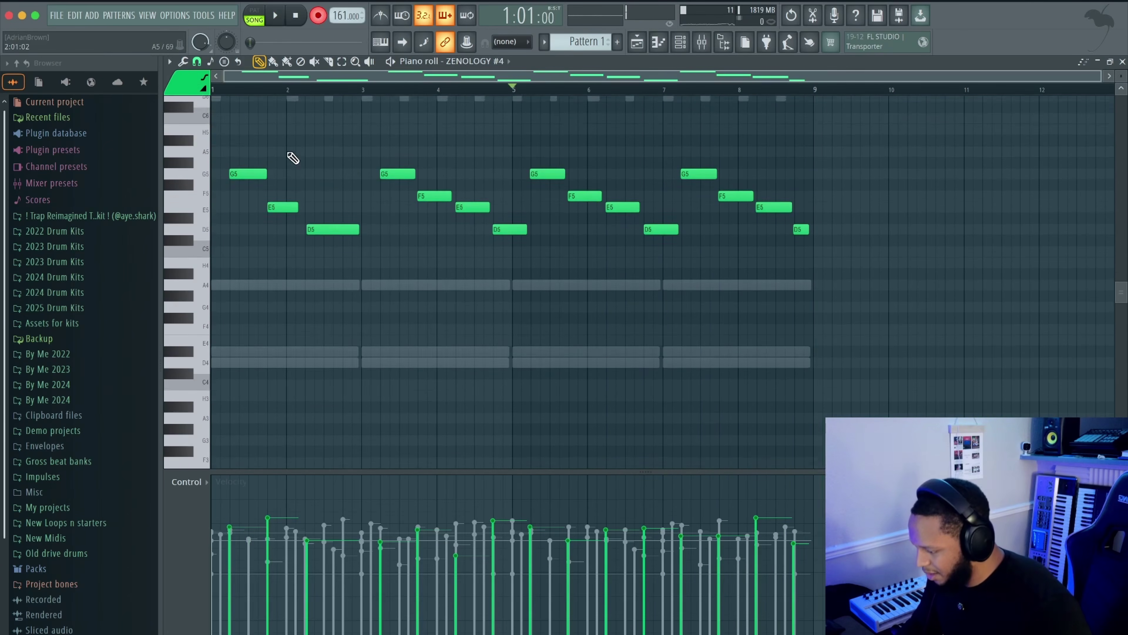
key("ctrl+q")
- Replace the ZENOLOGY #4 notes in bars 1 and 2 with a copy of the four-note phrase from bars 5 and 6
left_click_drag(348, 240, 229, 356)
key("Delete")
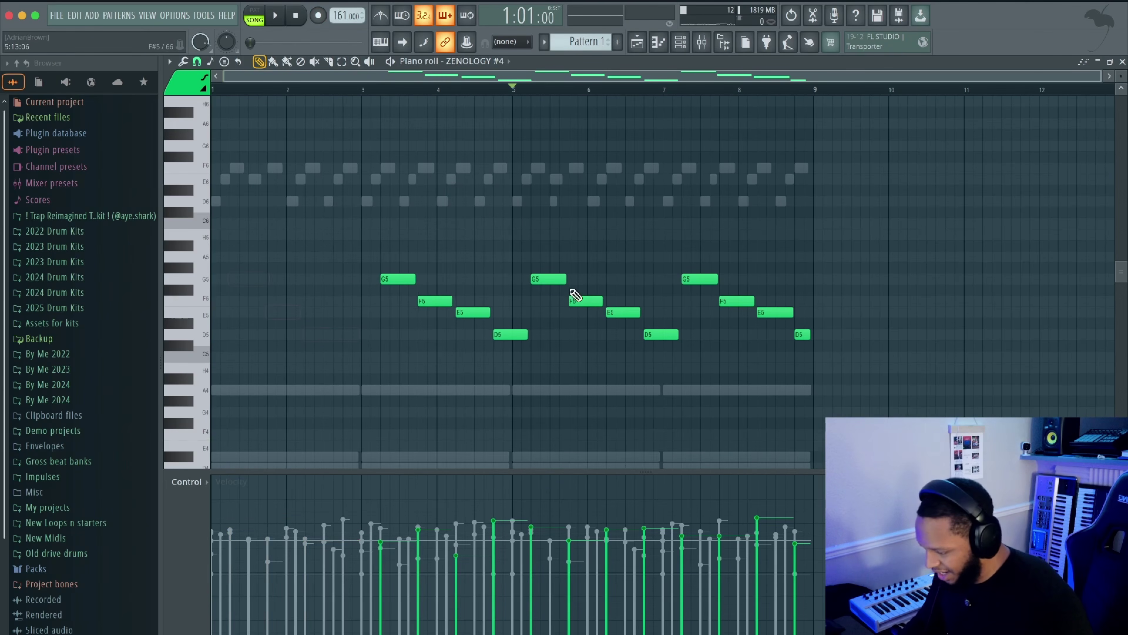
left_click_drag(772, 291, 573, 394)
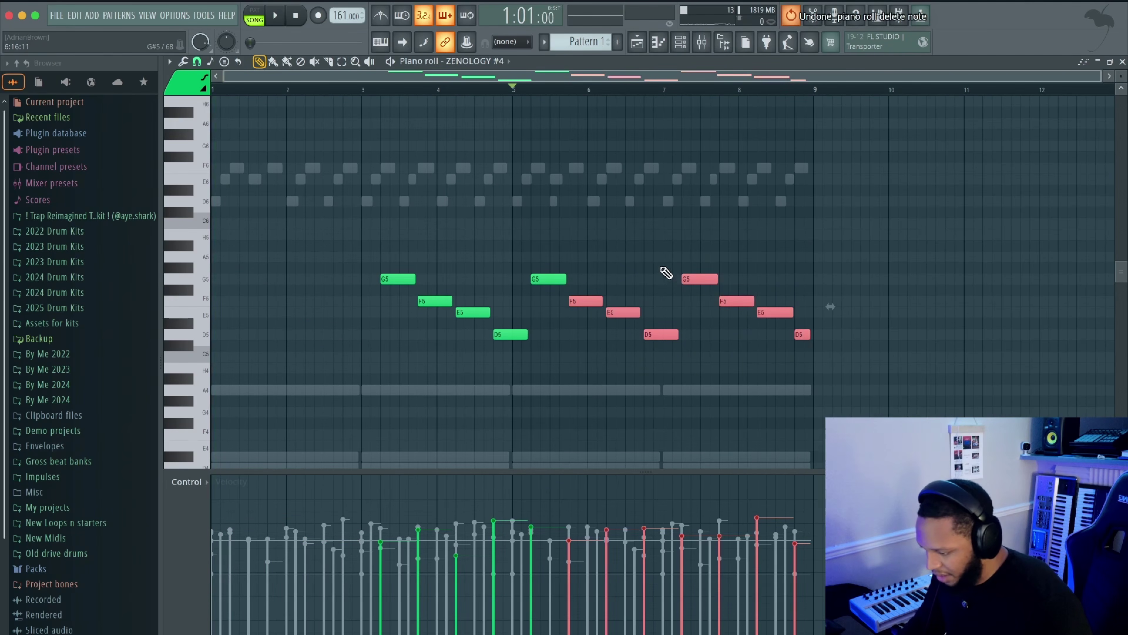
left_click_drag(671, 251, 533, 414)
left_click_drag(547, 277, 149, 271)
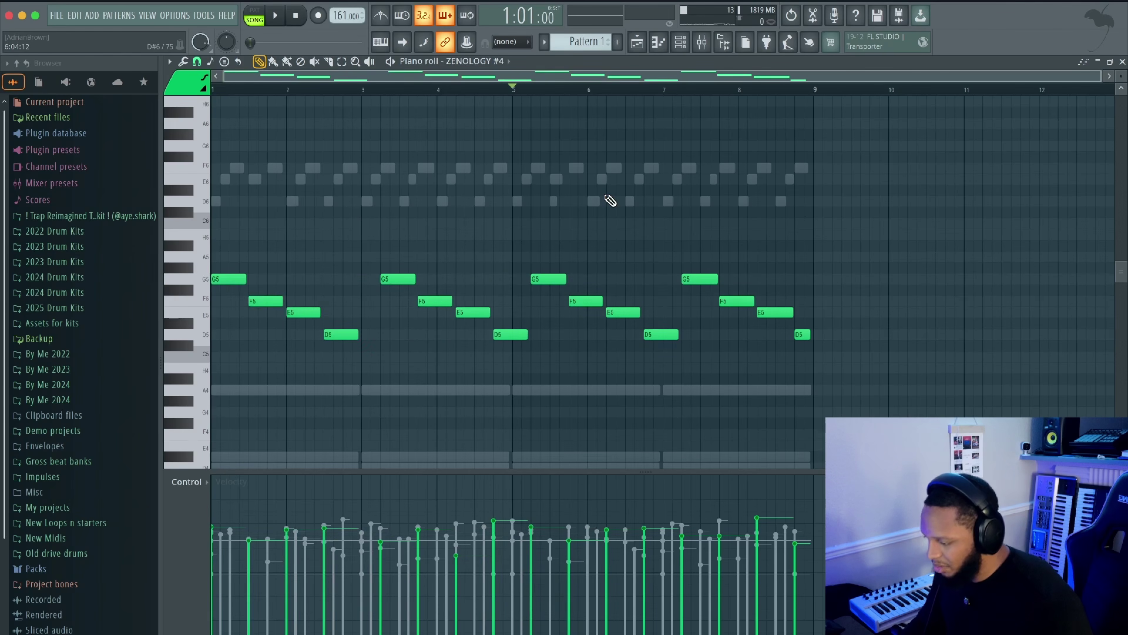
key("F2")
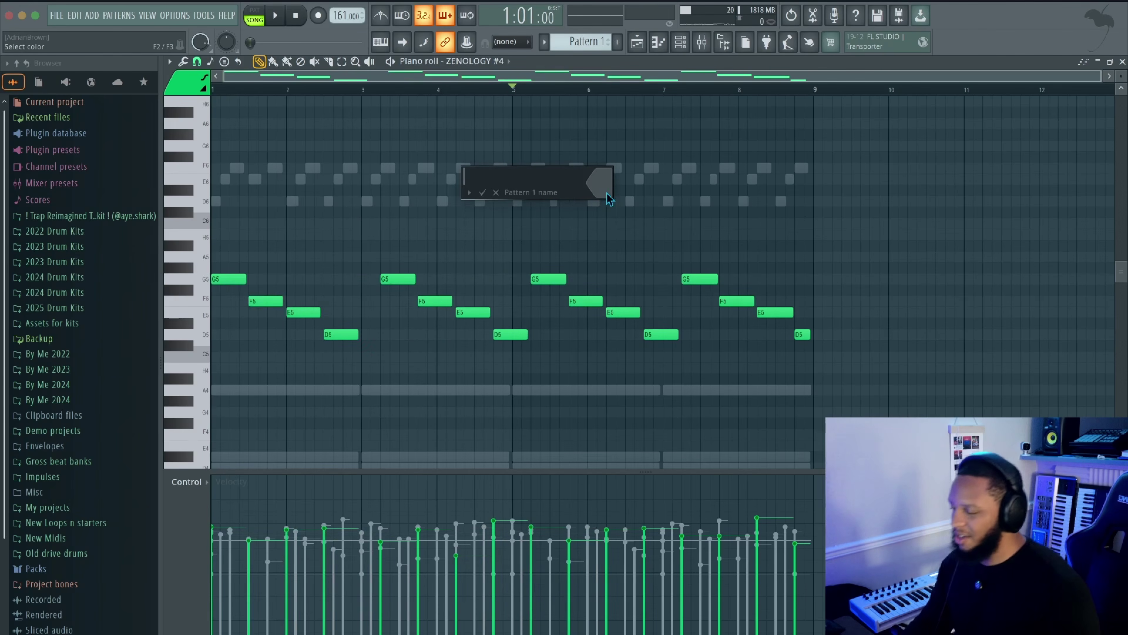
left_click(496, 191)
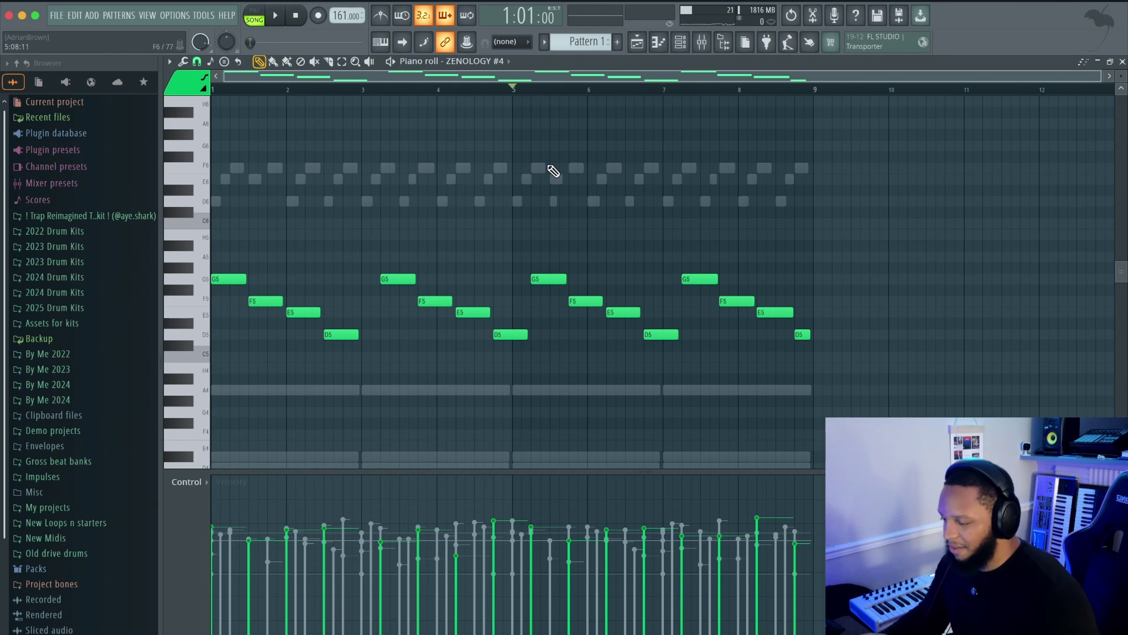
- Lay out the four ZENOLOGY patterns in the playlist up to bar 41, starting #3 at bar 9 and #4 at bar 17
key("space")
left_click_drag(384, 91, 178, 133)
key("Delete")
key("super+b")
key("super+b")
key("super+b")
key("super+d")
key("space")
key("space")
left_click(659, 45)
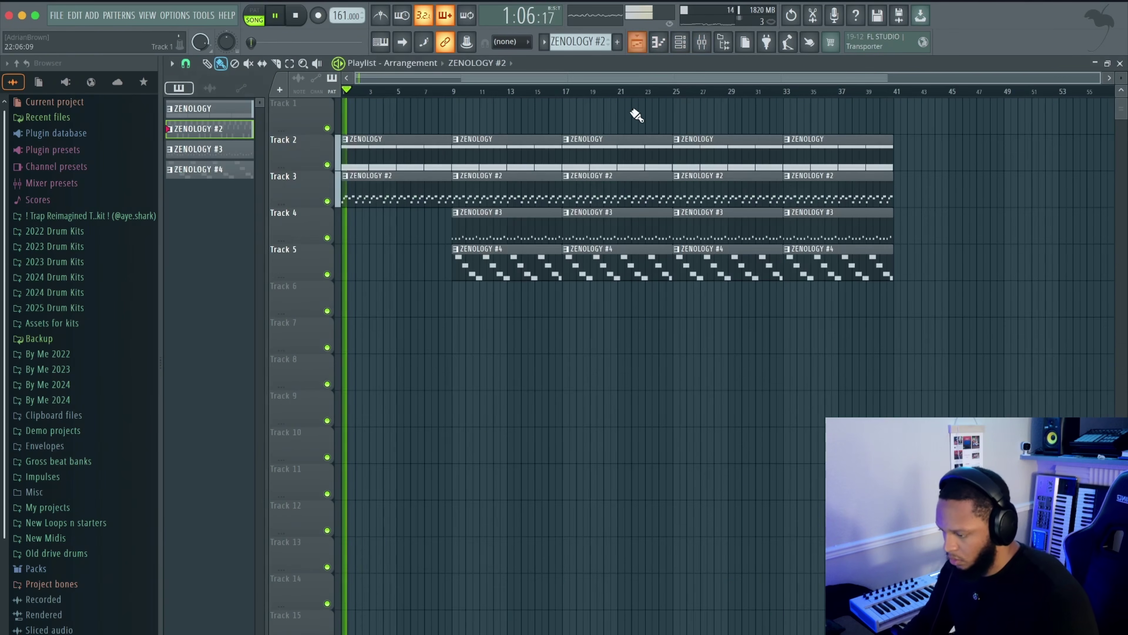
right_click(524, 253)
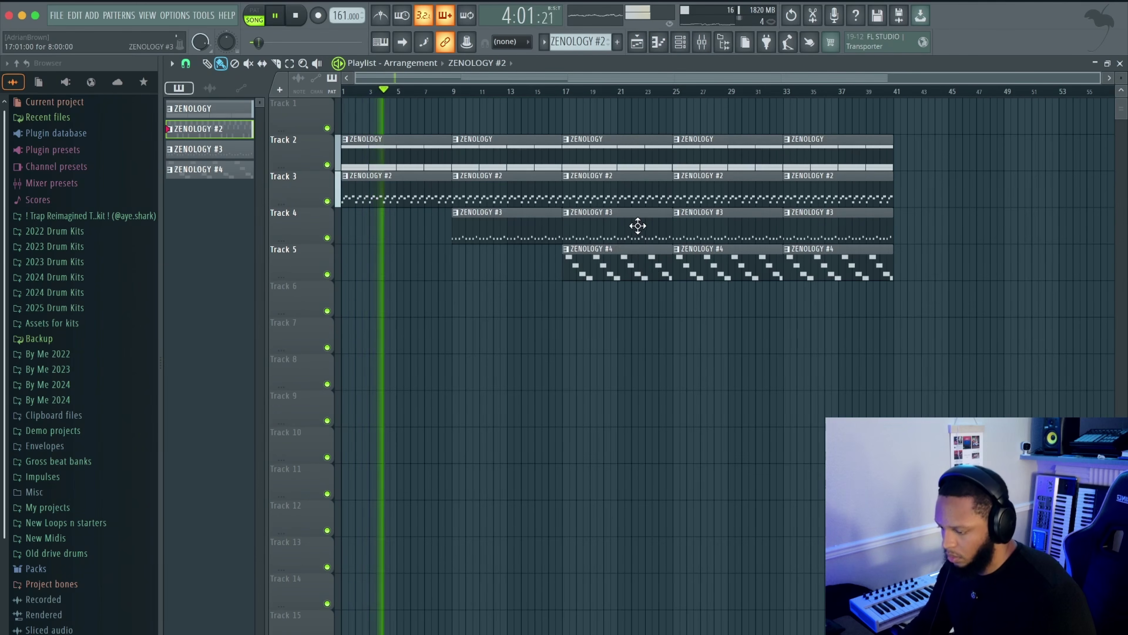
- Open the ZENOLOGY #4 notes and raise the D5 note at the end of bar 2 to F5
double_click(799, 262)
left_click_drag(813, 318, 161, 327)
key("shift+Up")
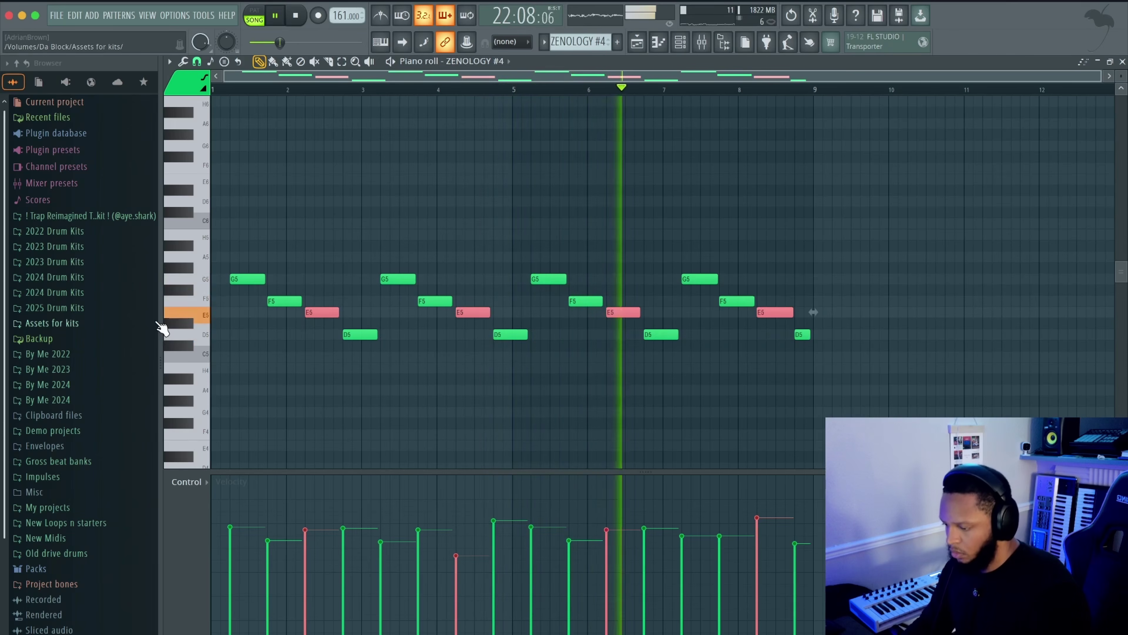
key("space")
left_click(355, 332)
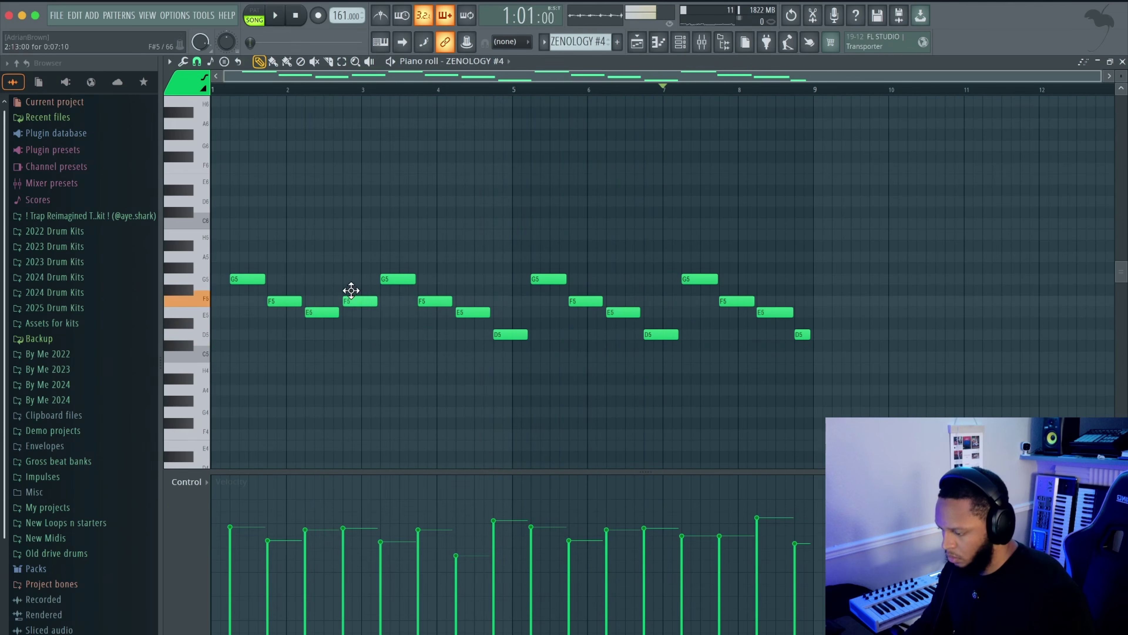
- Raise the remaining D5 notes in ZENOLOGY #4 to F5 and check them during playback
left_click_drag(846, 329, 111, 347)
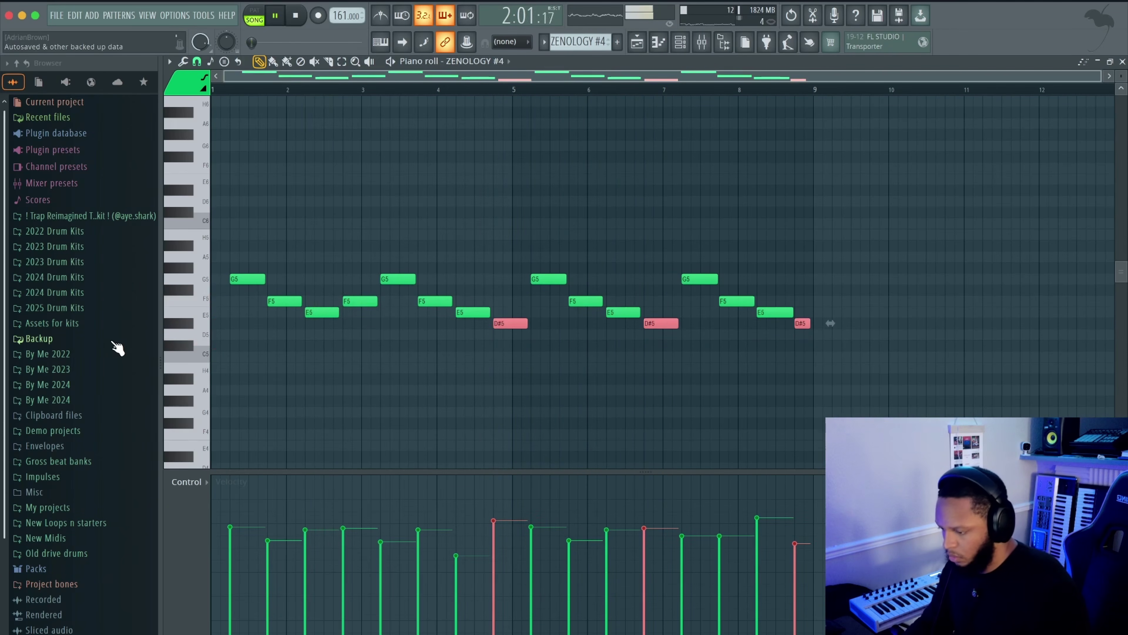
key("shift+Up")
key("shift+Up")
key("space")
key("ctrl+d")
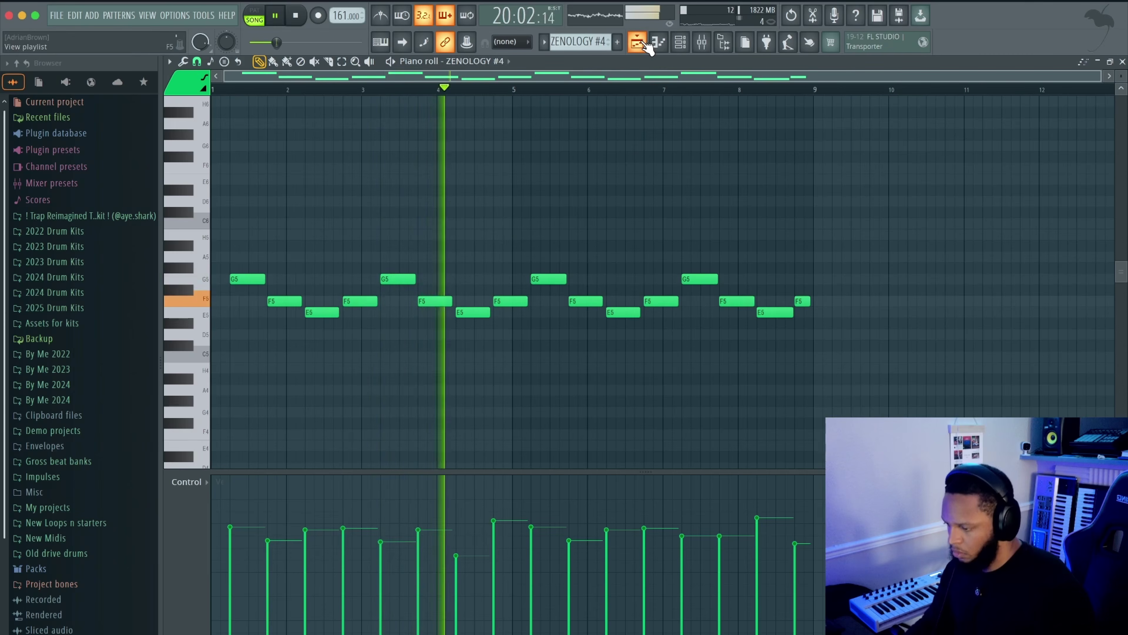
- Return to the playlist and select all the ZENOLOGY pattern clips in the arrangement
key("F5")
key("space")
key("ctrl+a")
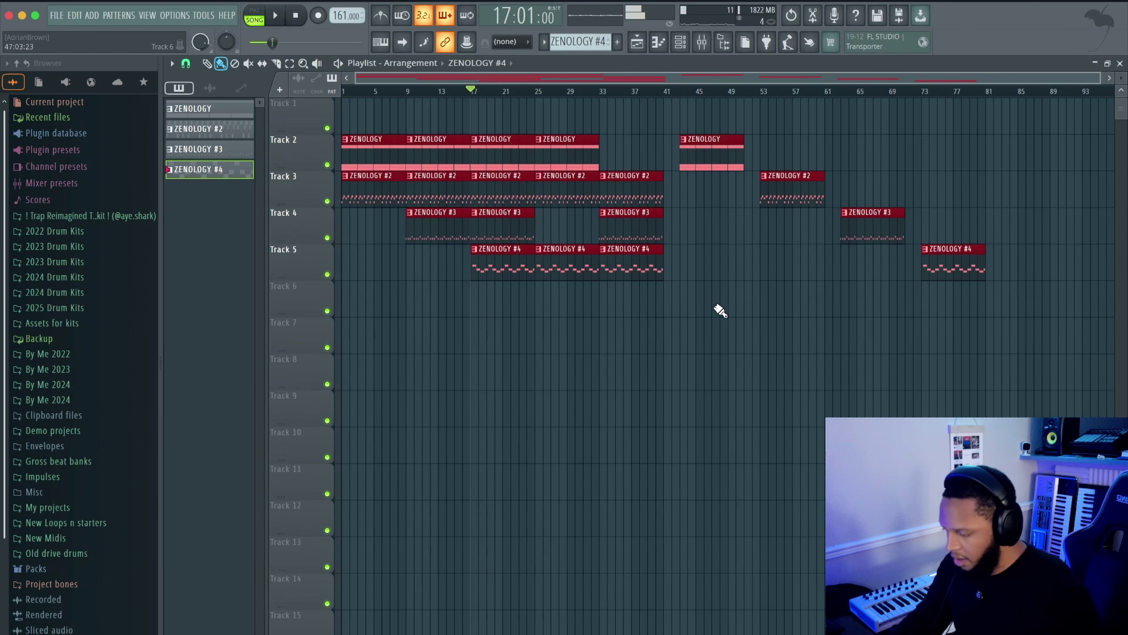
key("ctrl+shift+r")
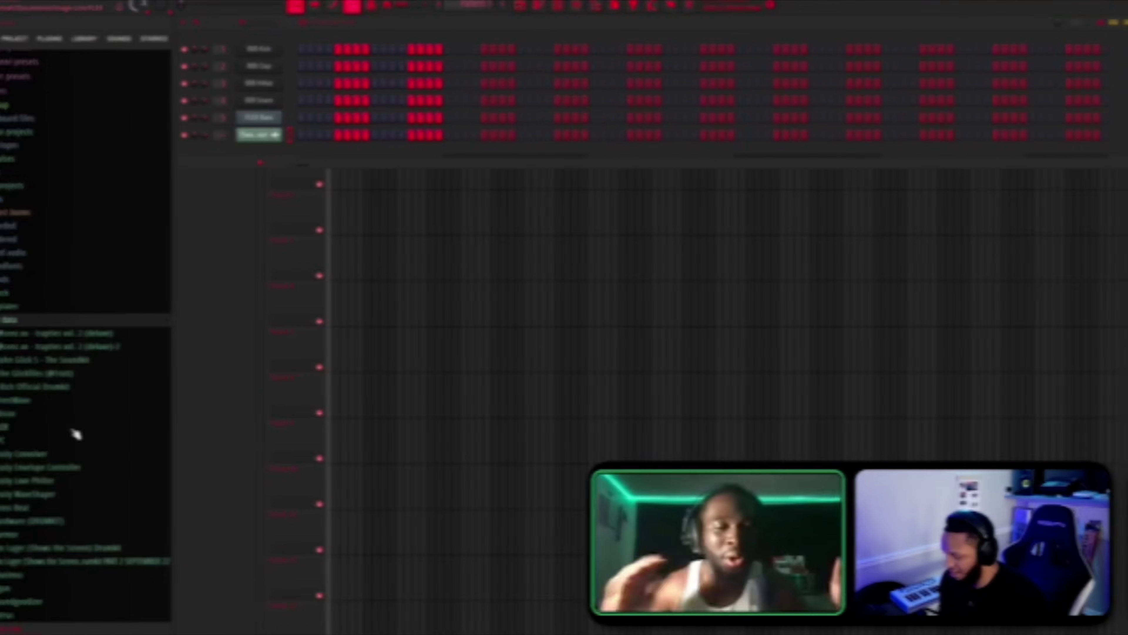
- Load [Hat] Shawty Redd from the D.Rich Official Drumkit, fill every second step of its row, and open its channel settings
left_click(76, 391)
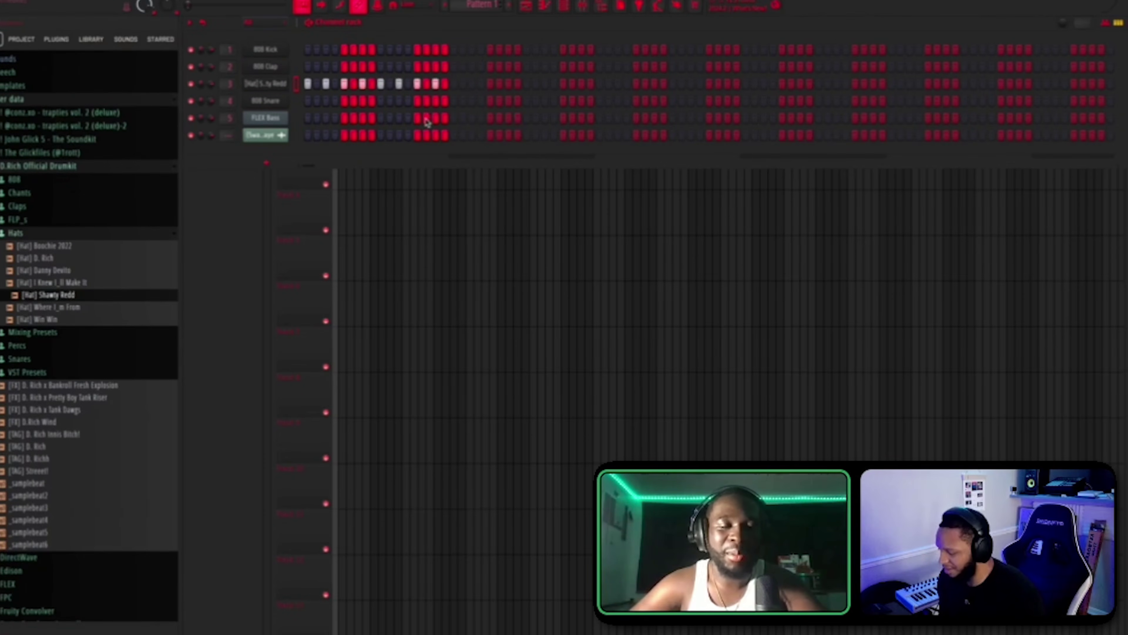
left_click(280, 83)
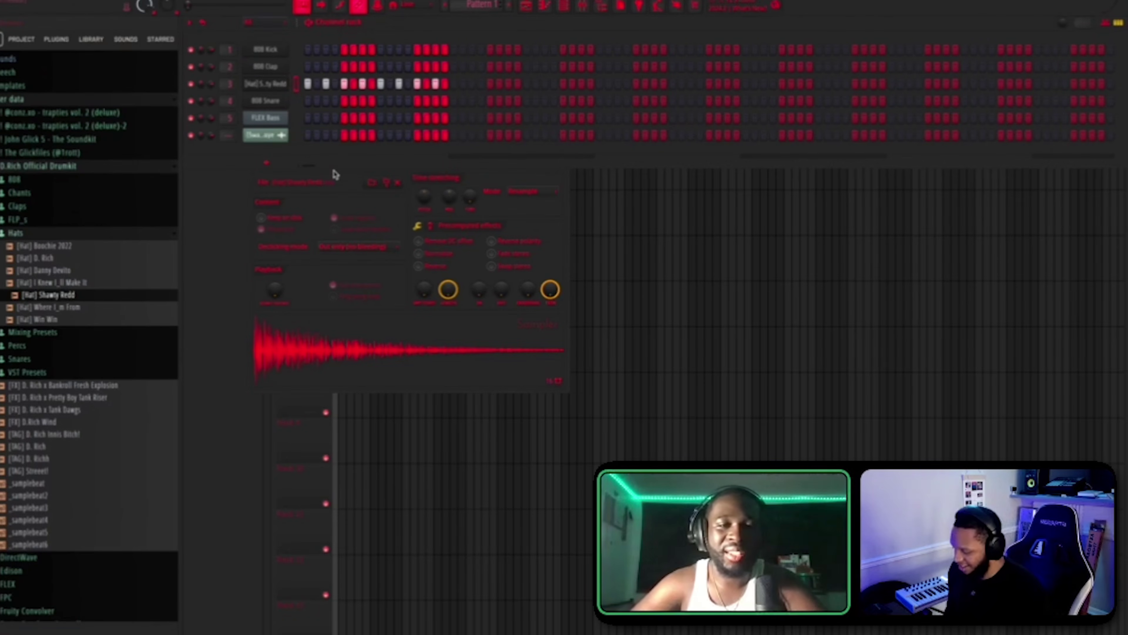
- Open the Shawty Redd hat notes in the piano roll and duplicate the one-bar pattern across eight bars, checking it during playback
left_click(306, 84)
double_click(339, 23)
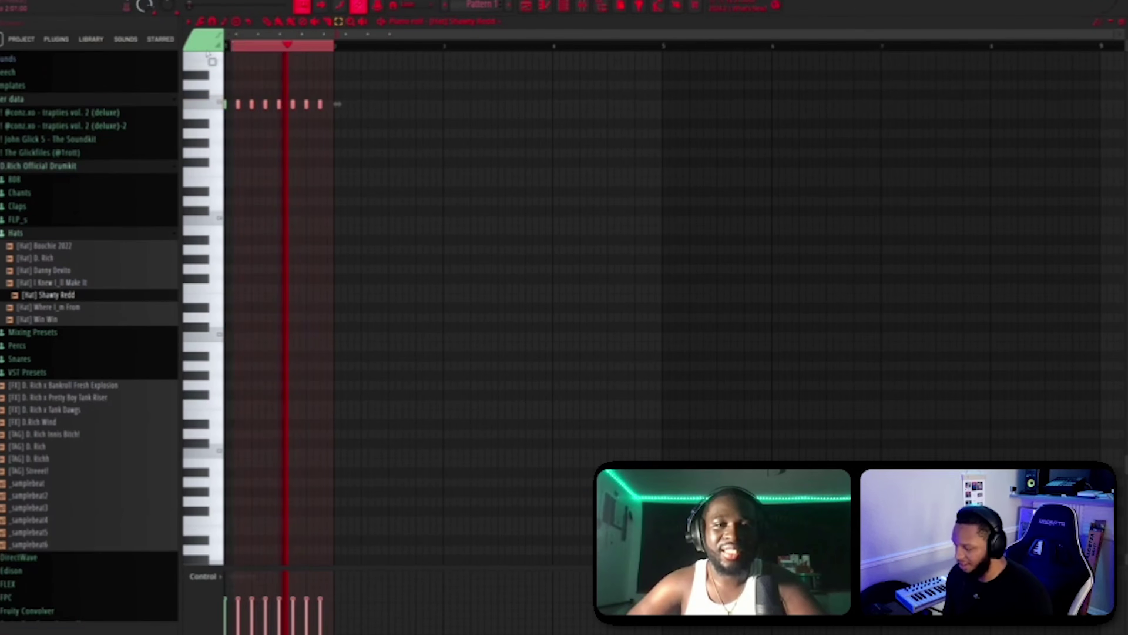
key("ctrl+b")
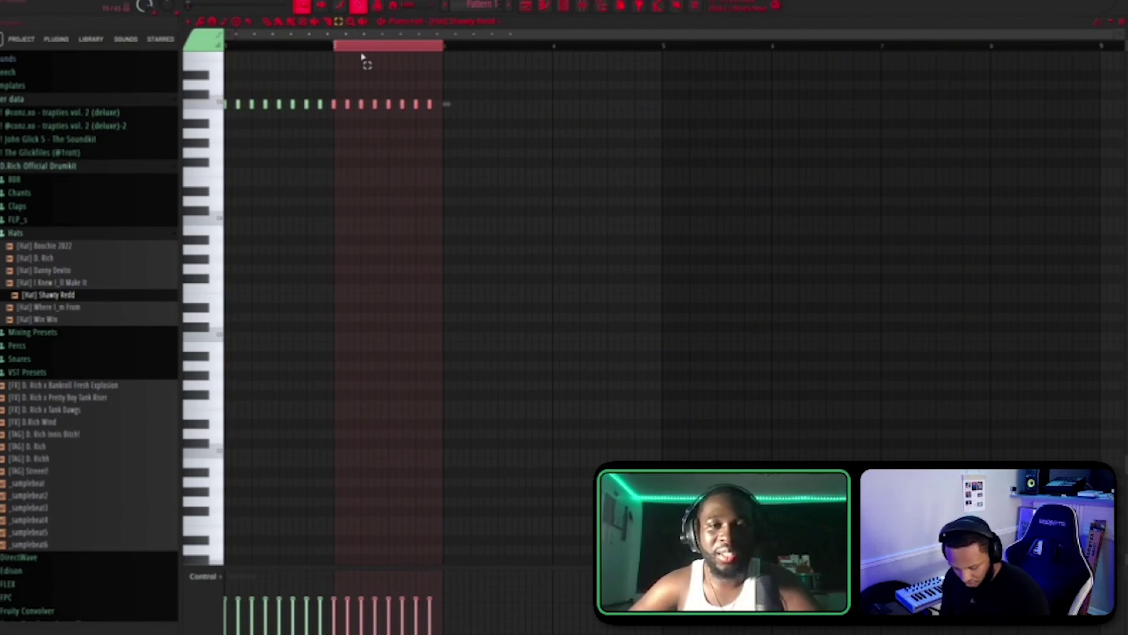
key("ctrl+b")
key("ctrl+b")
key("ctrl+b")
key("ctrl+b")
key("ctrl+b")
key("ctrl+b")
key("space")
key("F7")
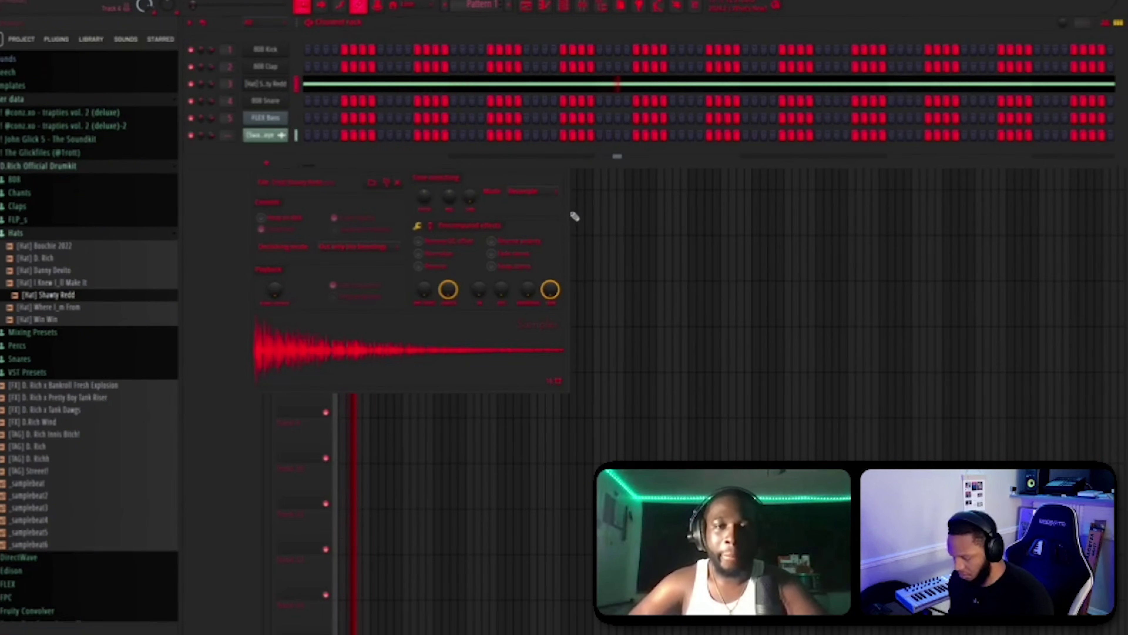
left_click(563, 135)
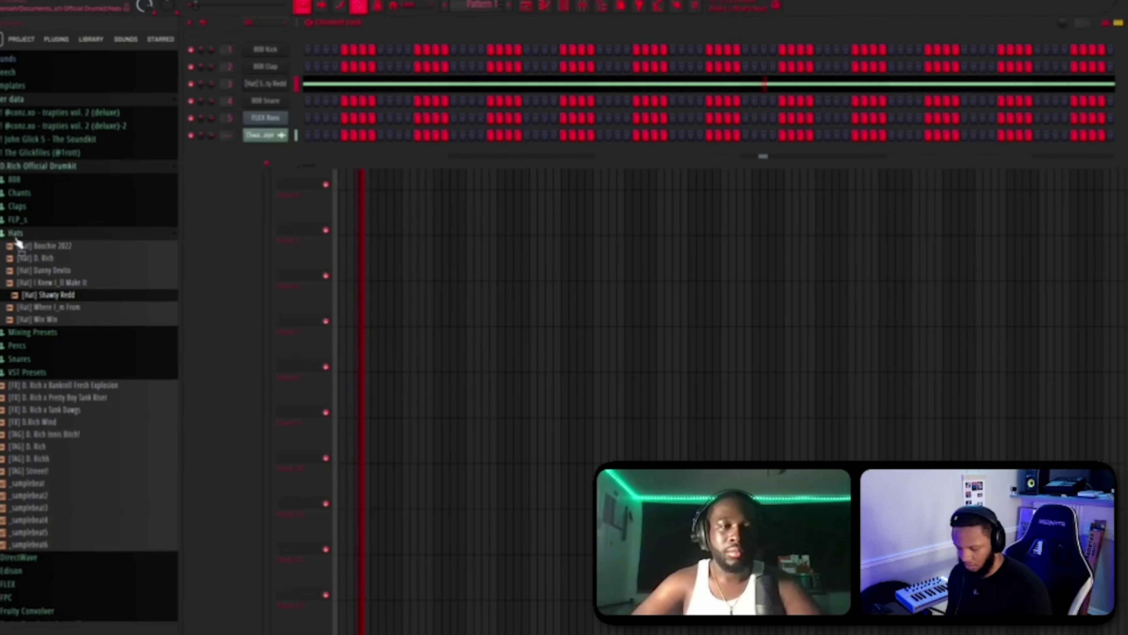
- Replace the 808 Clap with [Clap] D. Rich and place a clap on the ninth step of every bar
left_click(39, 209)
left_click_drag(42, 280, 265, 66)
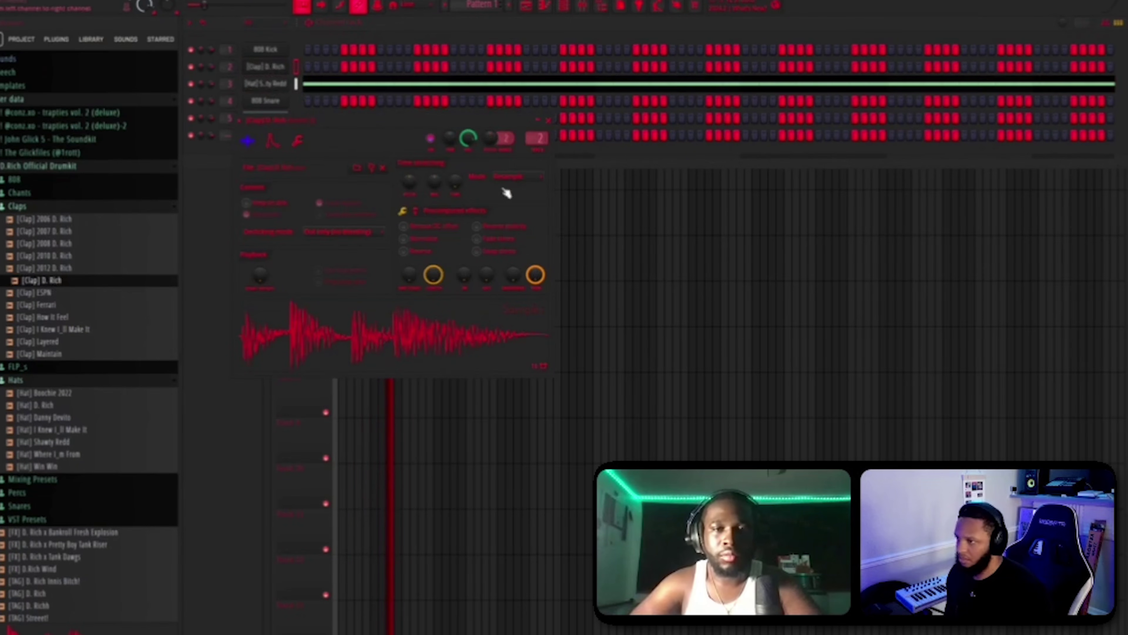
left_click(380, 67)
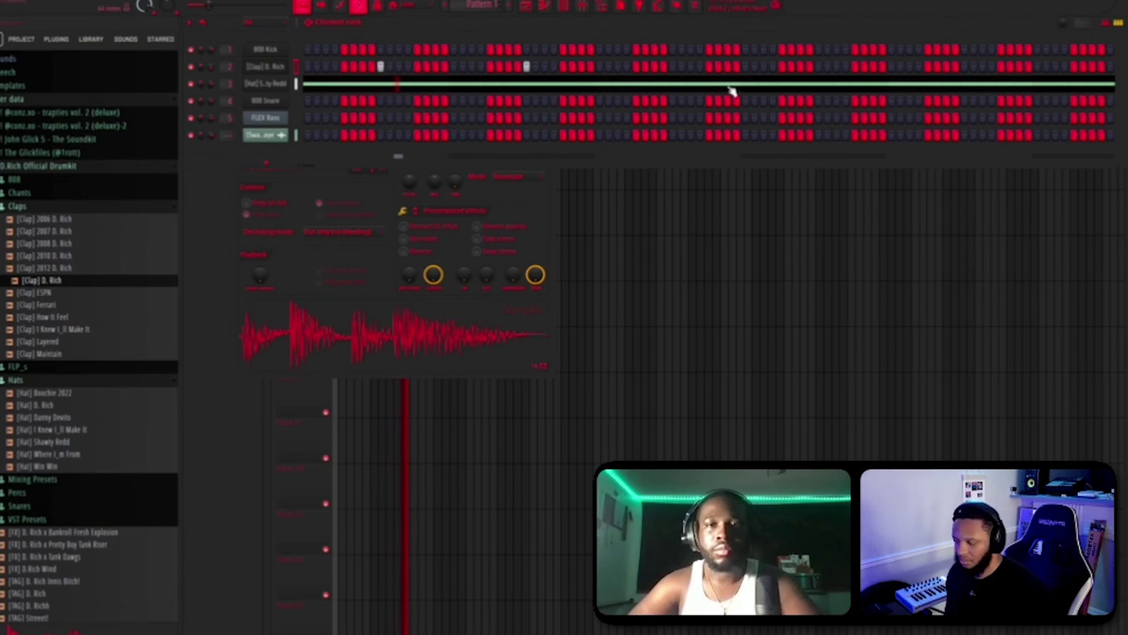
left_click(673, 66)
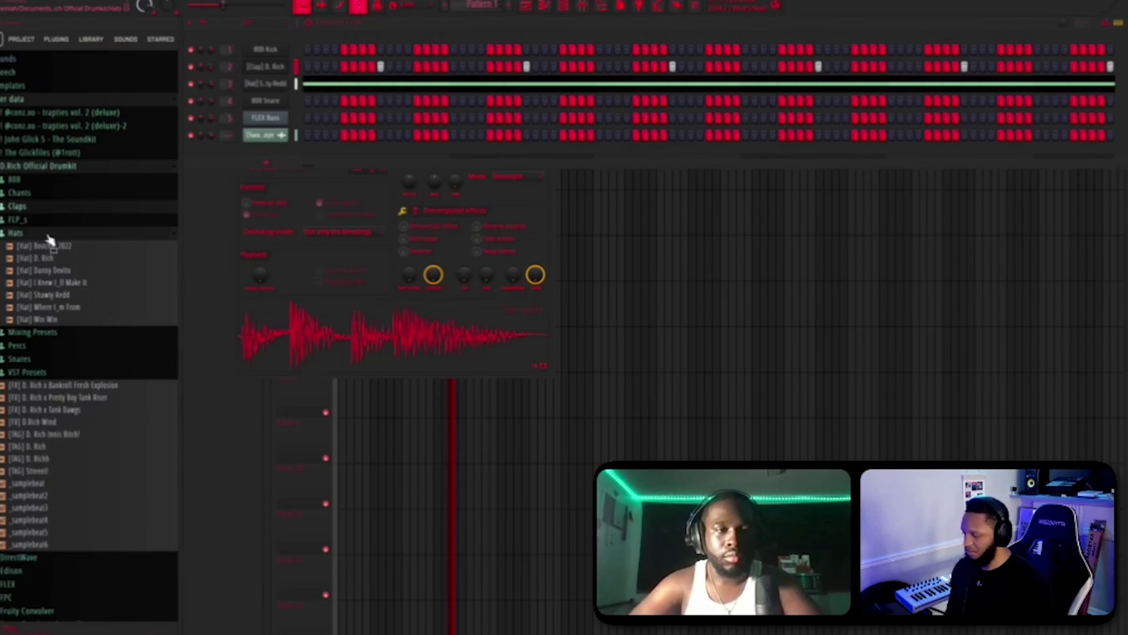
left_click(48, 235)
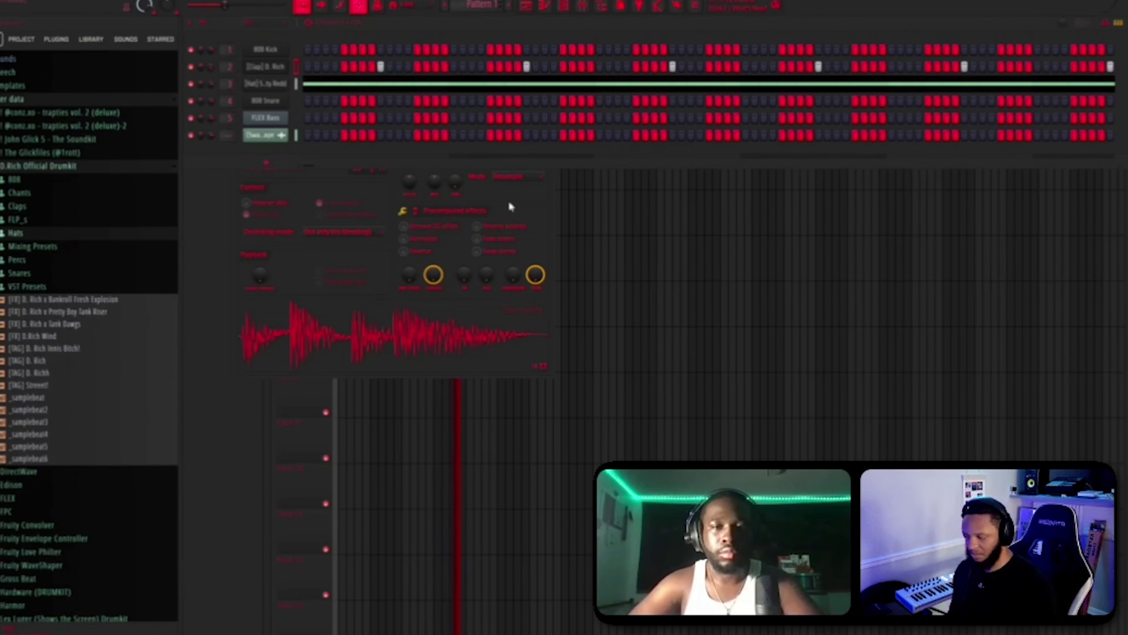
- Open the Shawty Redd hat notes, remove the third note in bar 1, and return to the channel rack
left_click(492, 84)
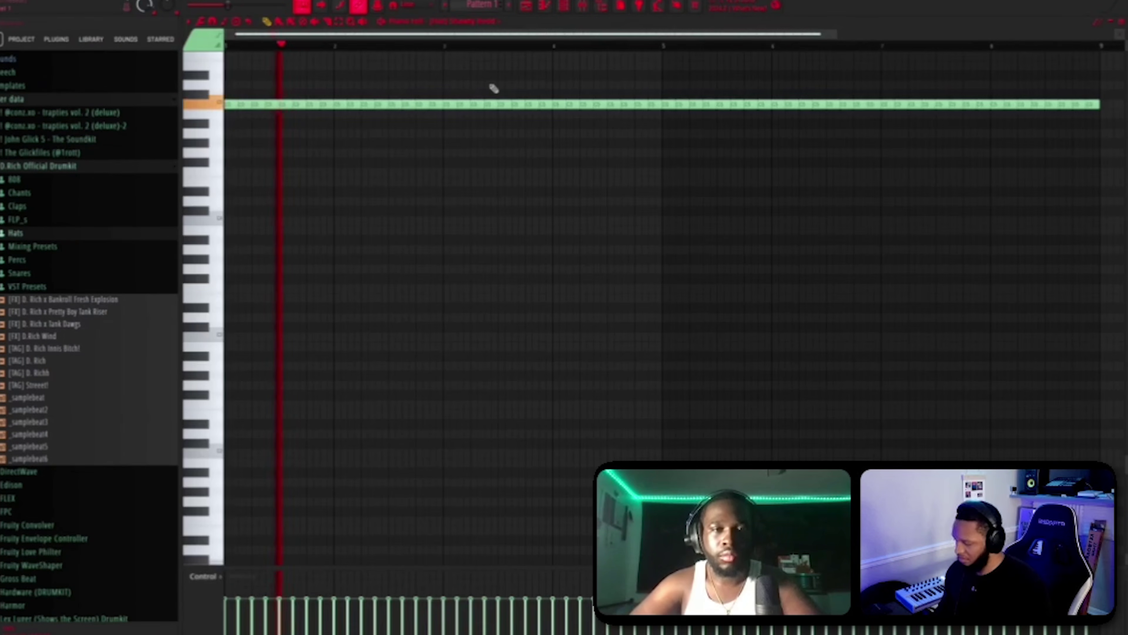
key("space")
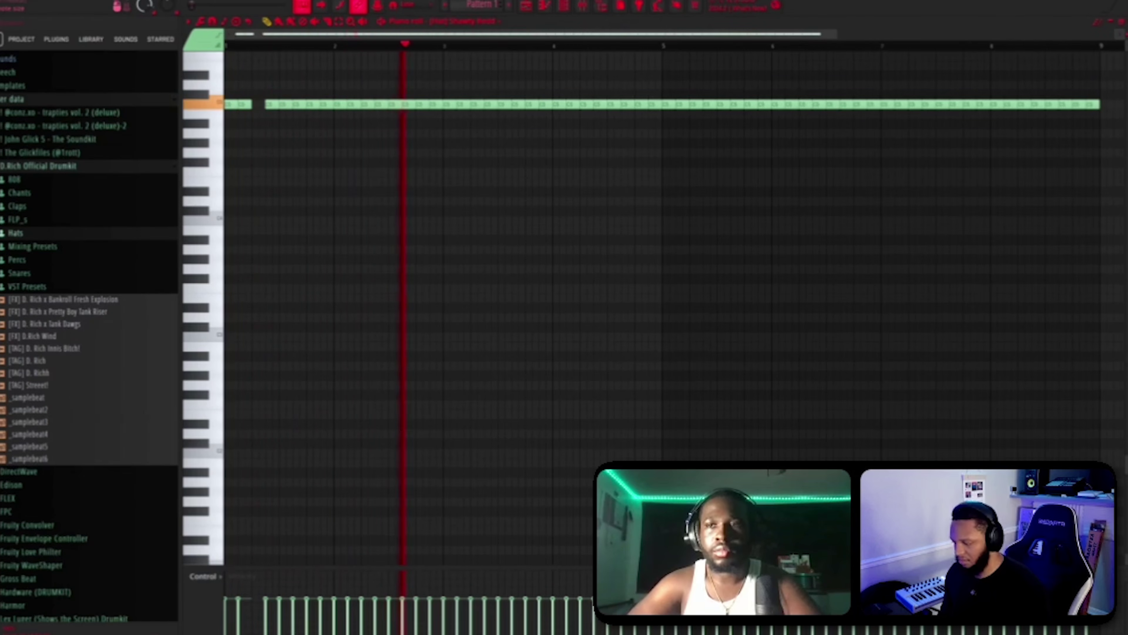
left_click(1121, 21)
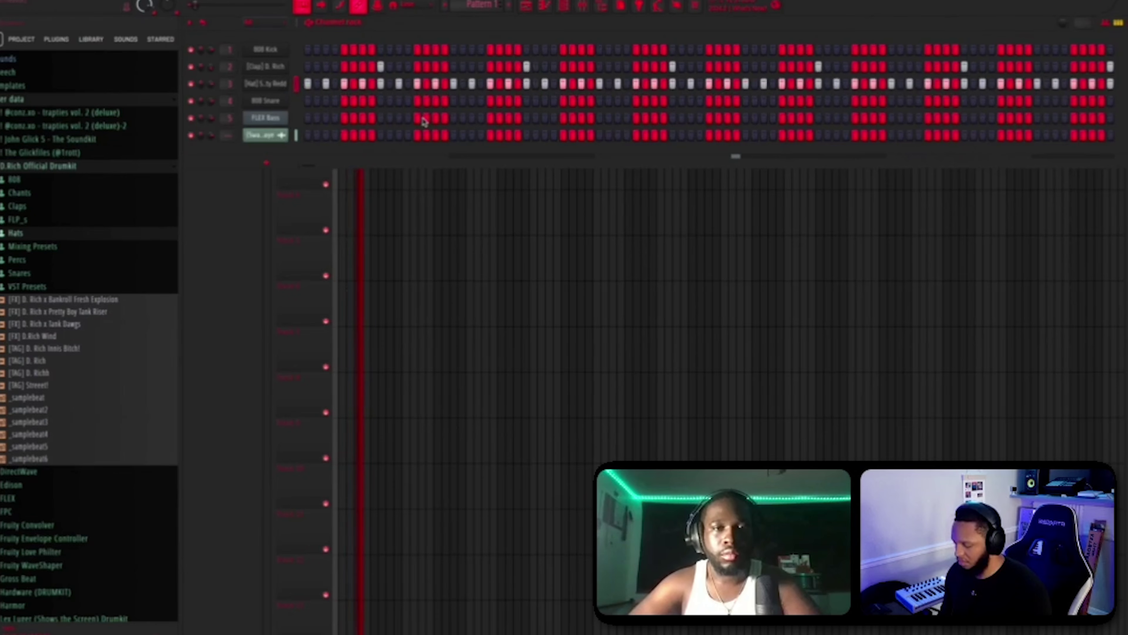
left_click(320, 88)
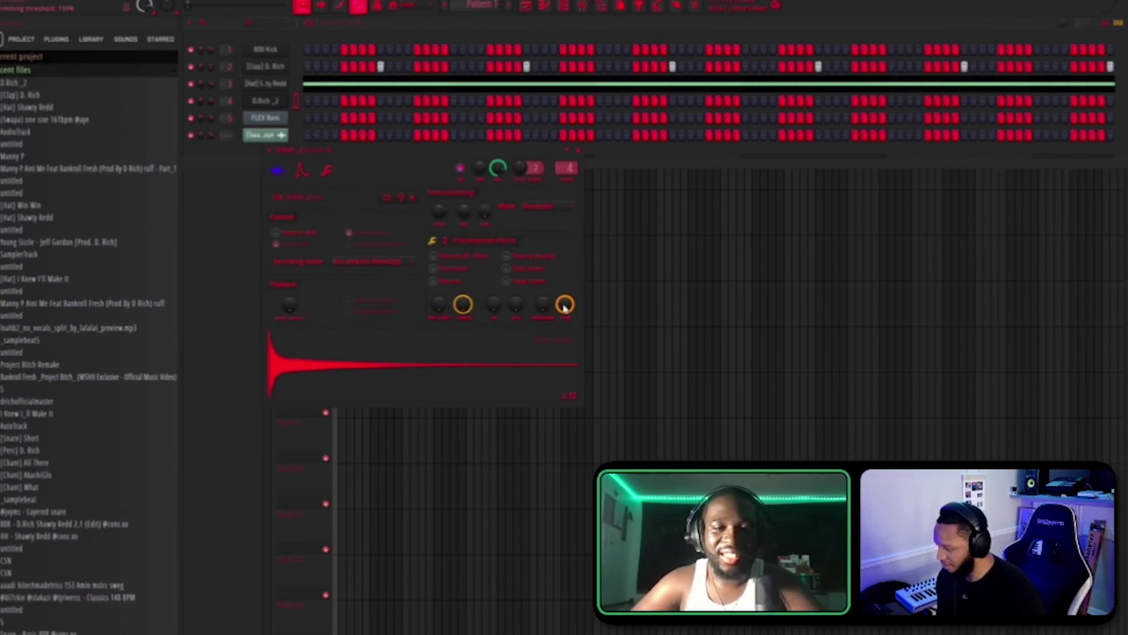
- Place D.Rich _2 hits on beat 2 of bars 2 and 4 and duplicate them into bars 6 and 8
left_click(327, 170)
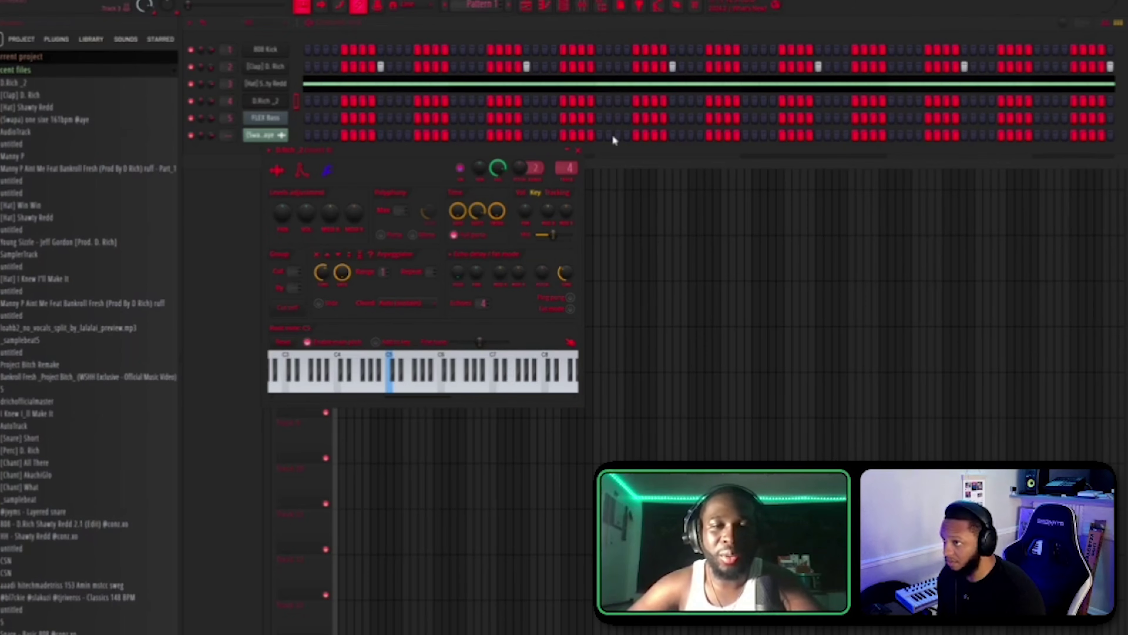
left_click(579, 150)
left_click(491, 101)
left_click(782, 101)
right_click(270, 102)
left_click(286, 108)
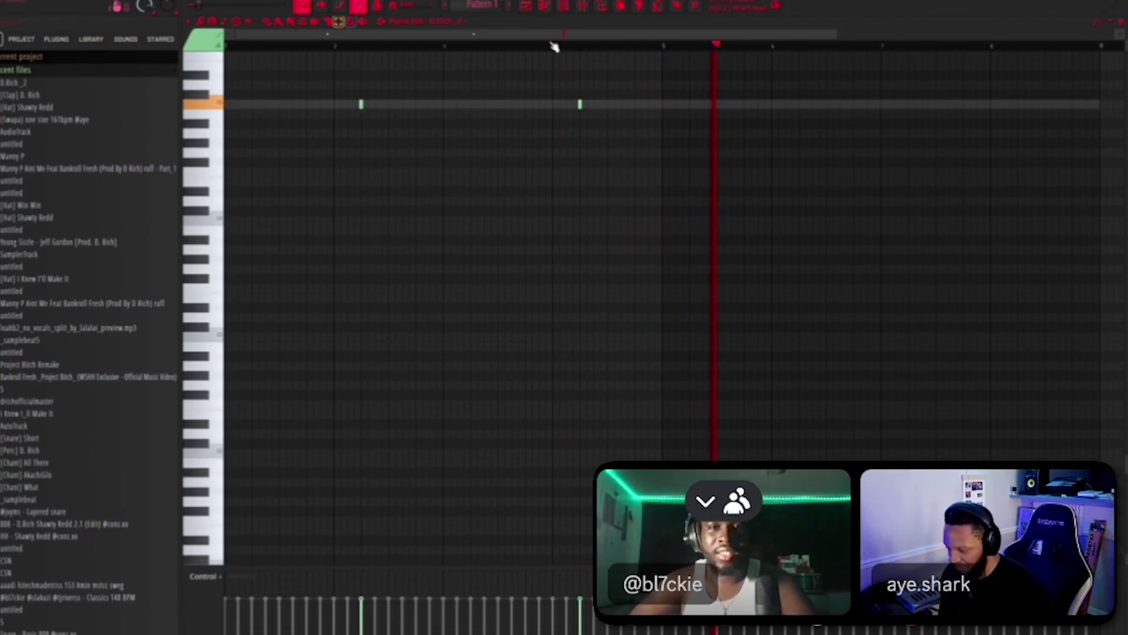
key("ctrl+a")
key("ctrl+b")
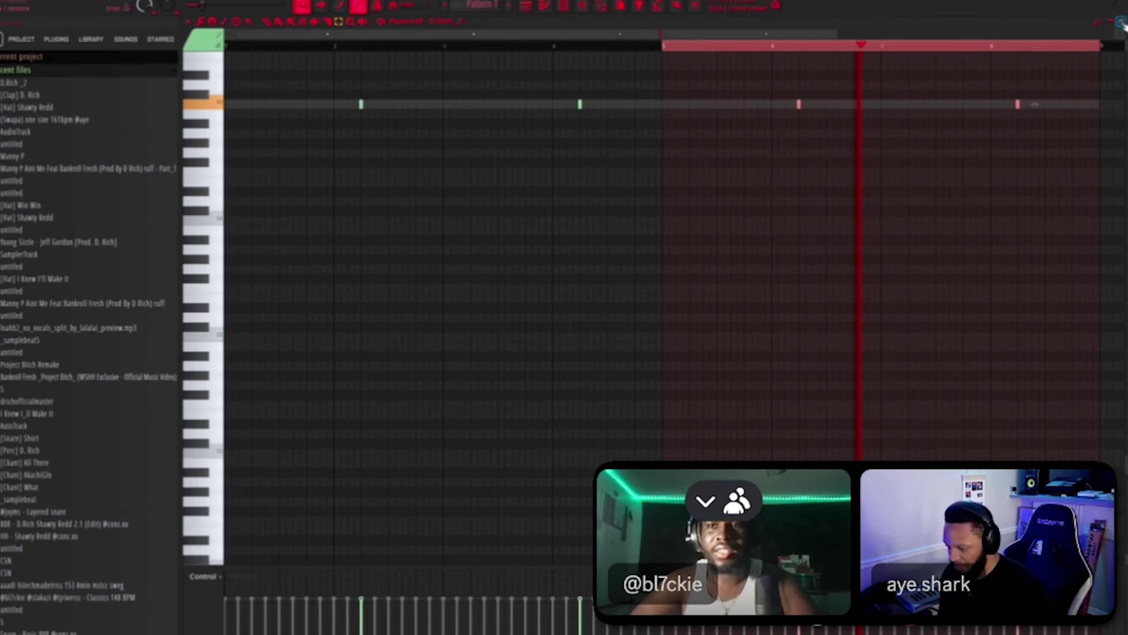
key("F7")
- Adjust the pitch of the melody audio clip on Track 1 while playing the arrangement
left_click(438, 85)
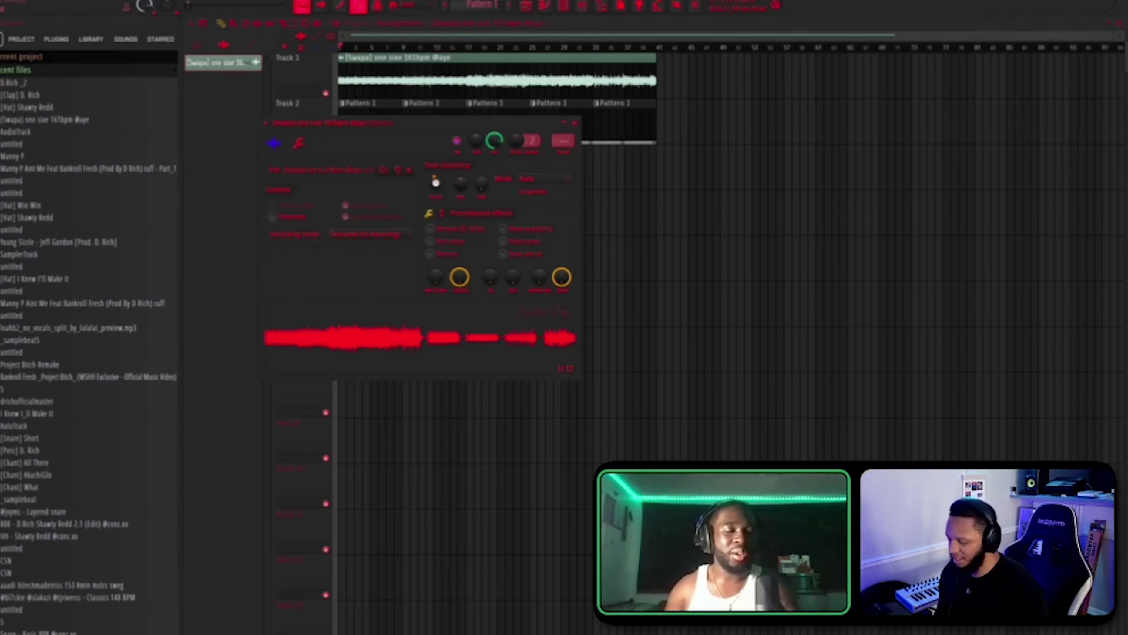
left_click(575, 122)
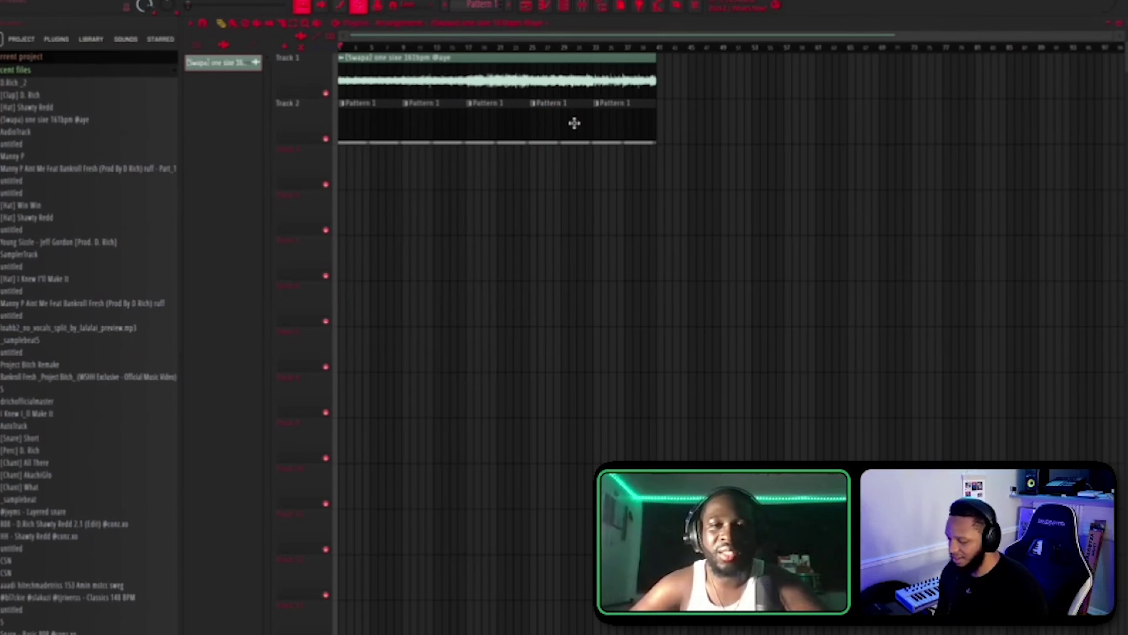
double_click(559, 65)
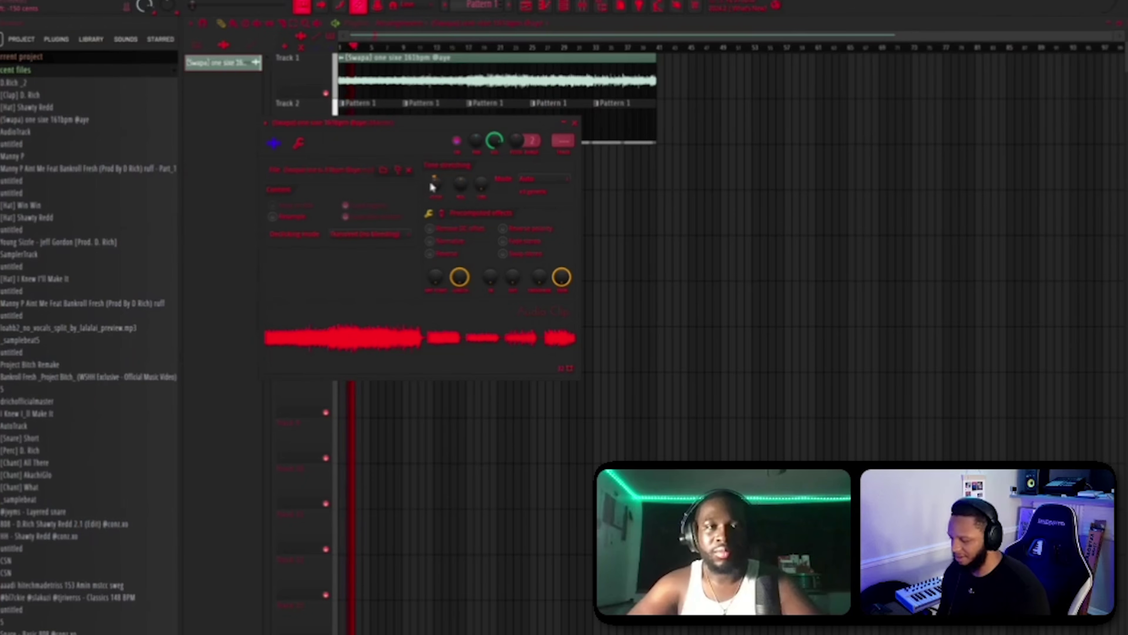
left_click(575, 123)
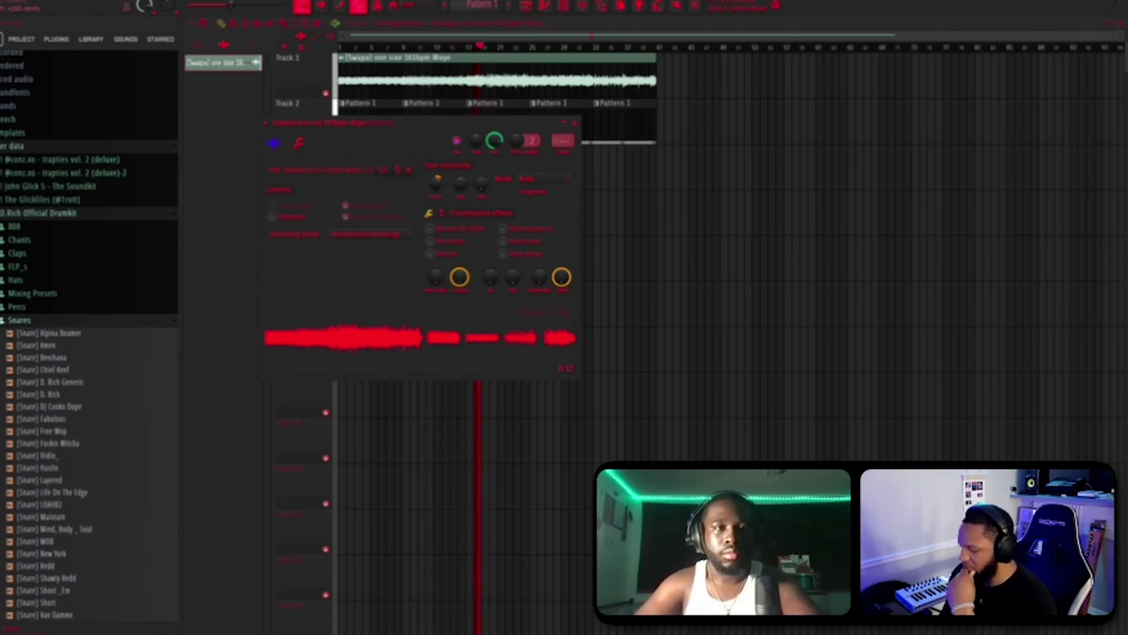
left_click(571, 154)
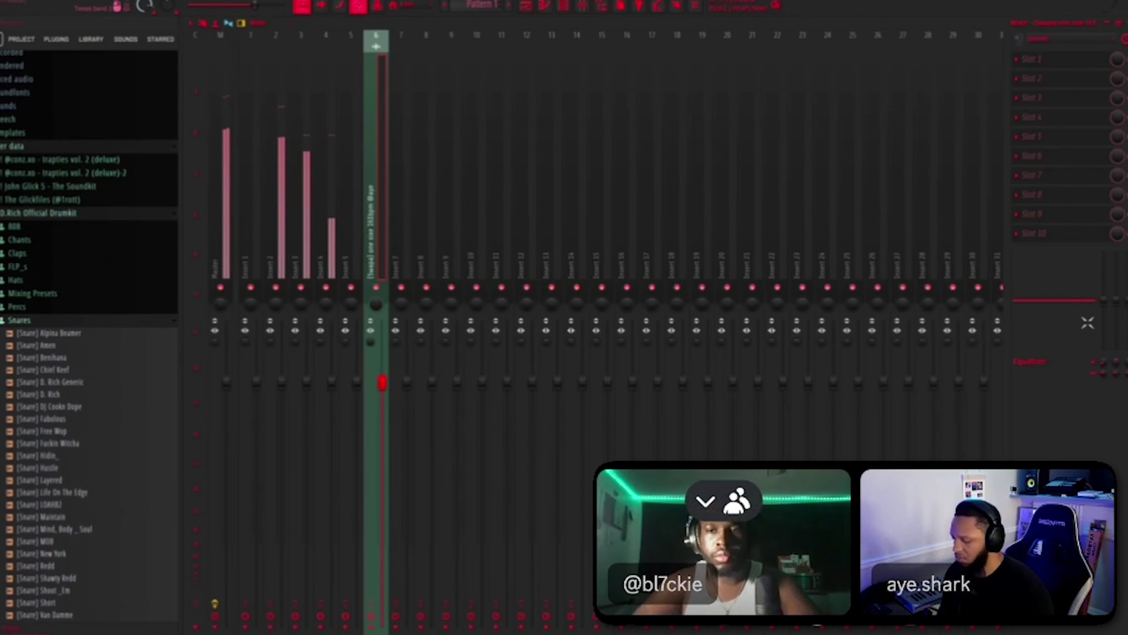
- Program a repeating two-bar 808 bassline on the first channel across eight bars and transpose all its notes down an octave
key("F6")
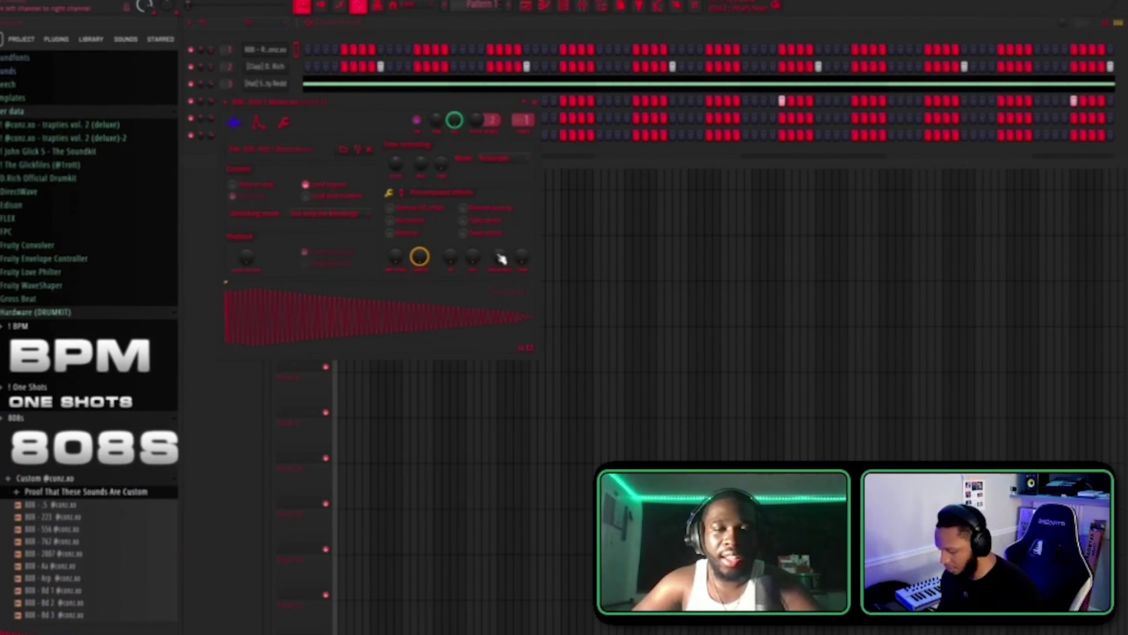
key("F7")
key("space")
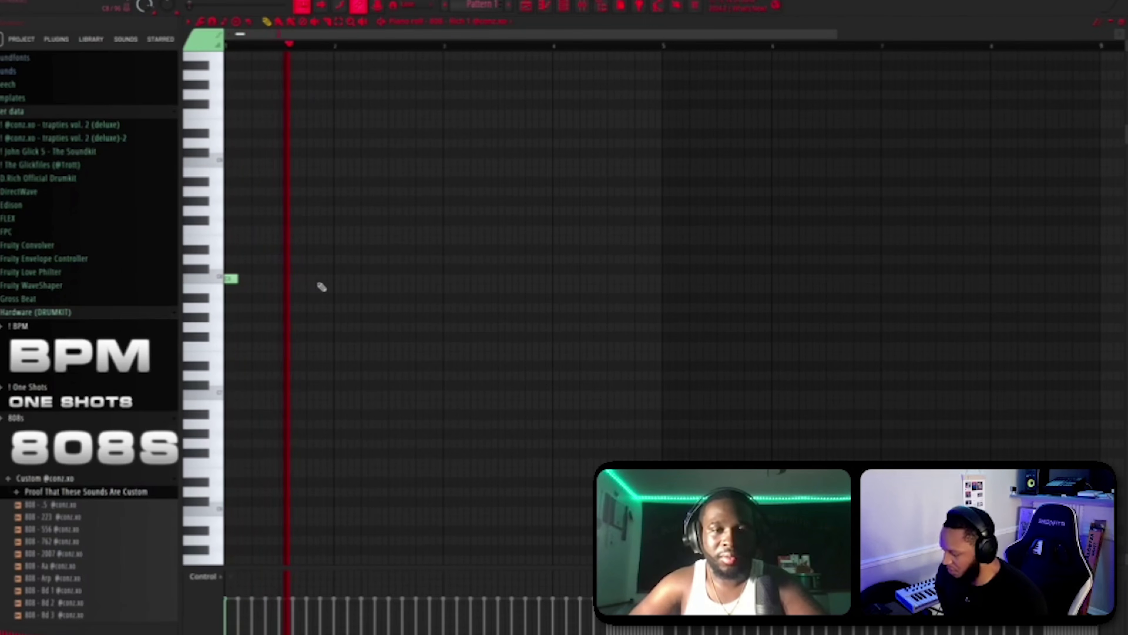
left_click(432, 280)
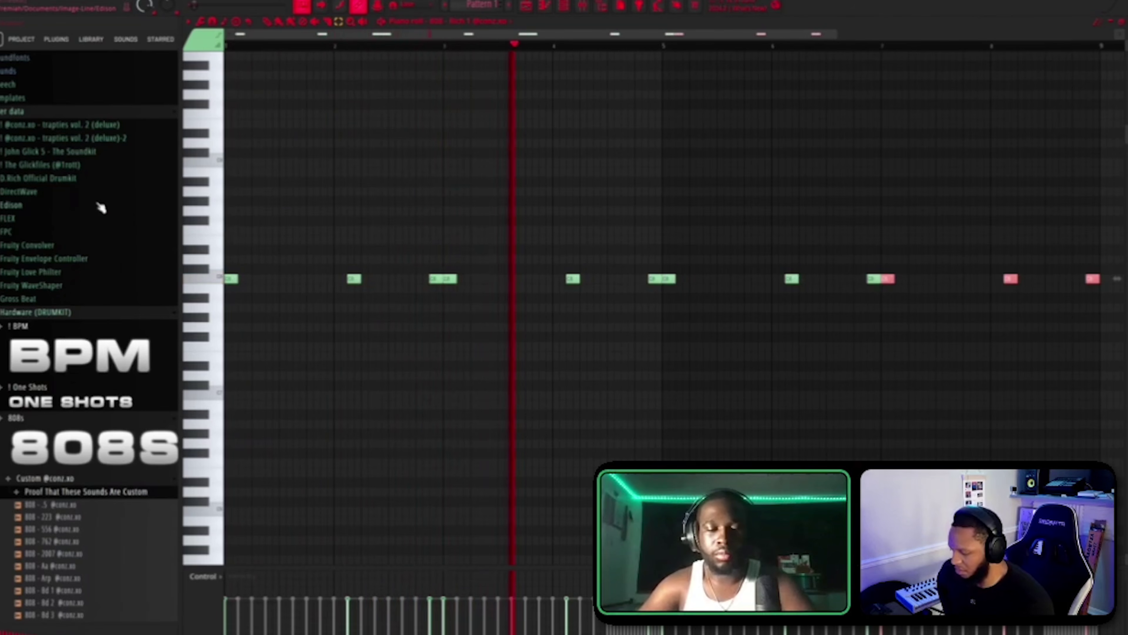
key("ctrl+a")
key("ctrl+Down")
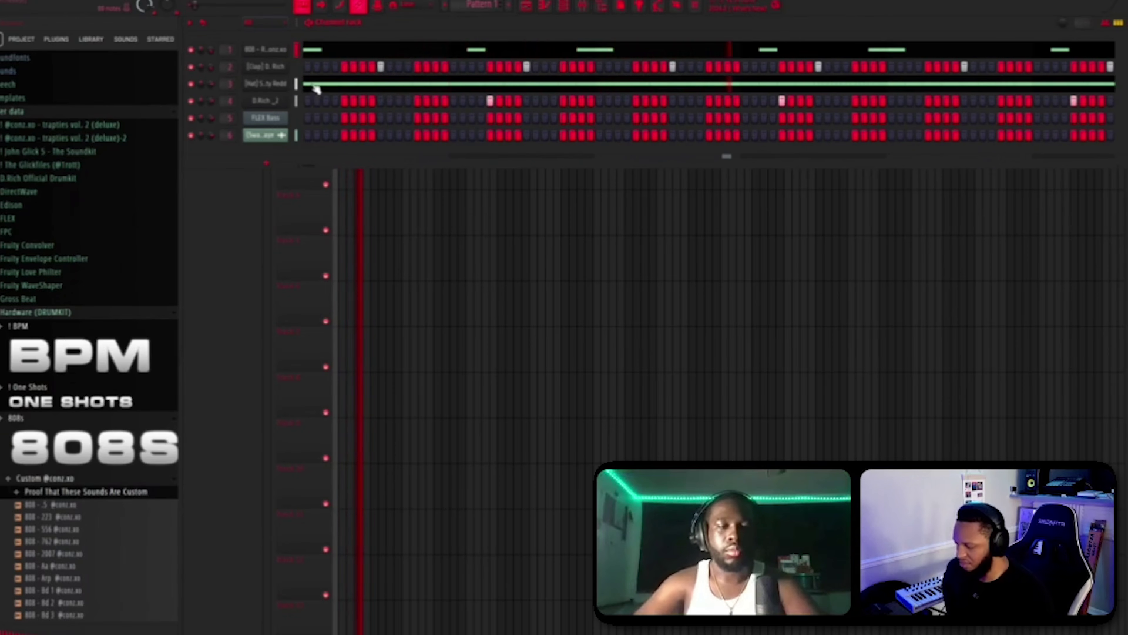
scroll(114, 382, "down", 20)
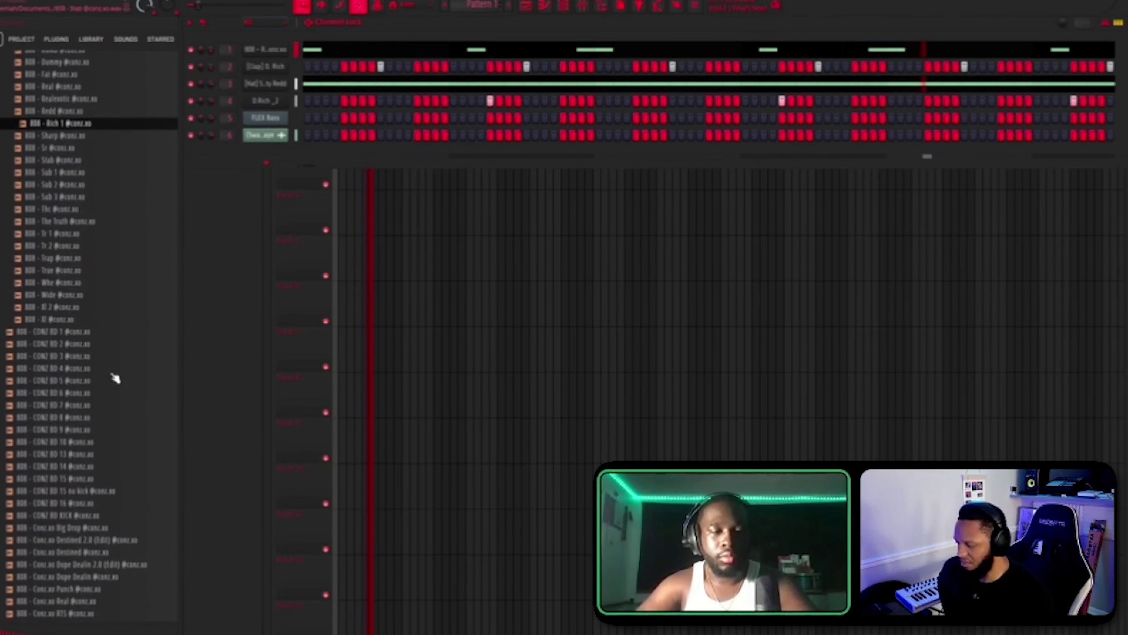
scroll(118, 339, "down", 20)
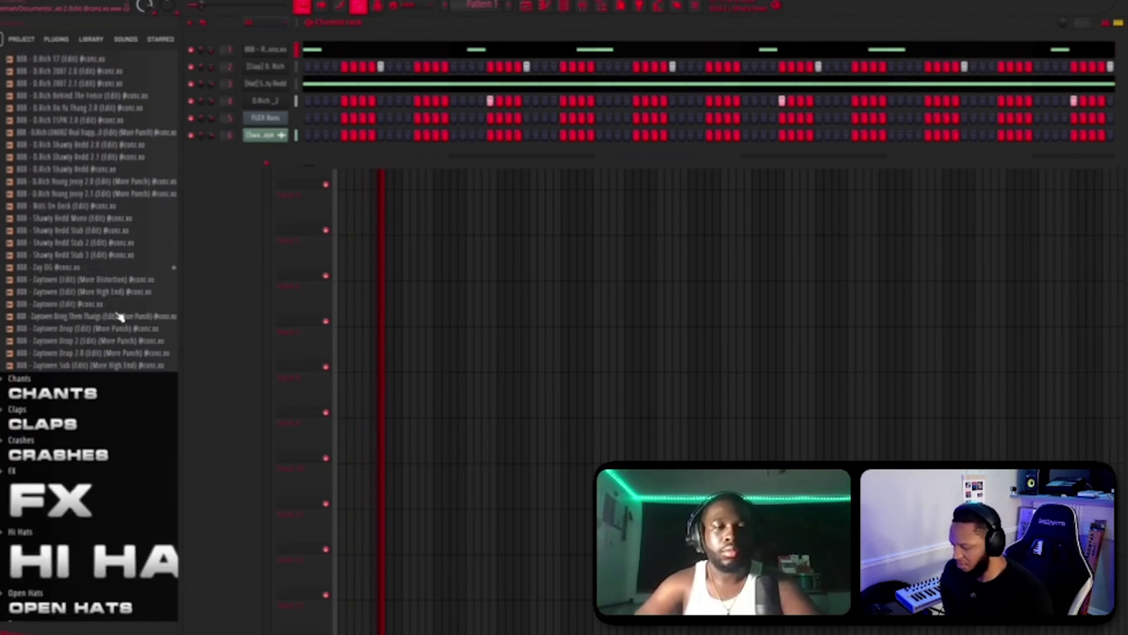
left_click(109, 225)
scroll(107, 267, "down", 5)
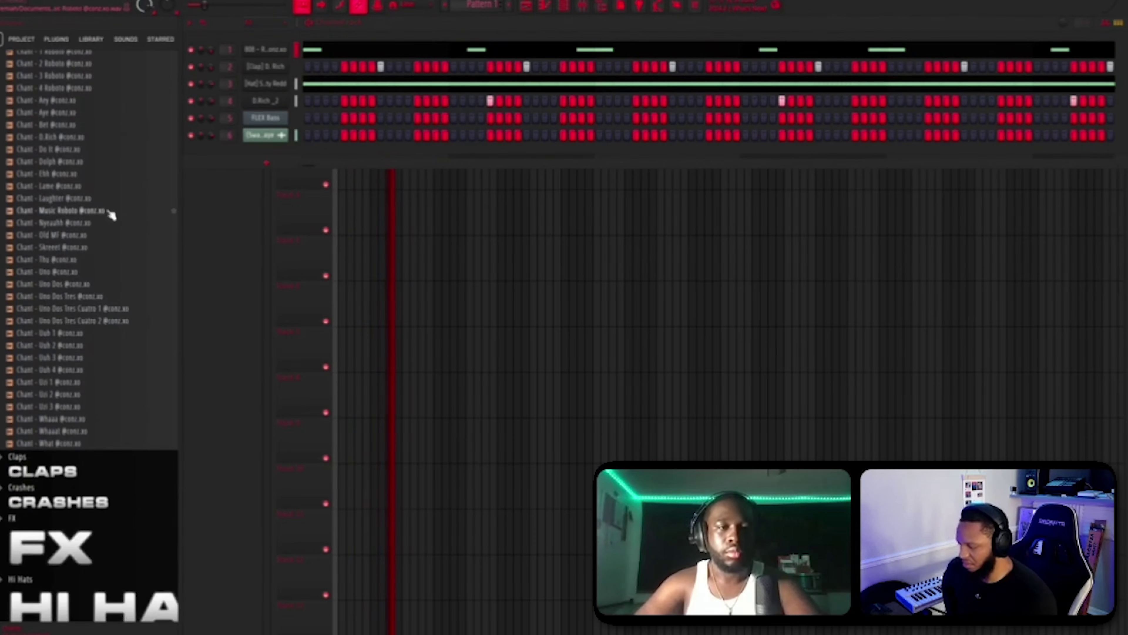
left_click_drag(99, 262, 277, 126)
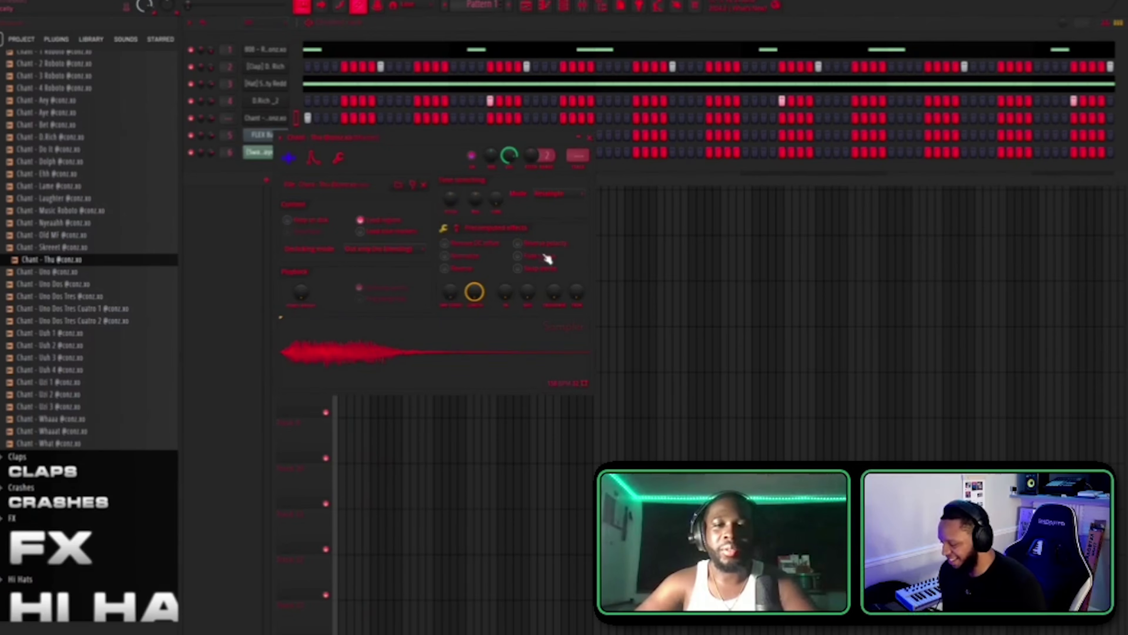
left_click(589, 137)
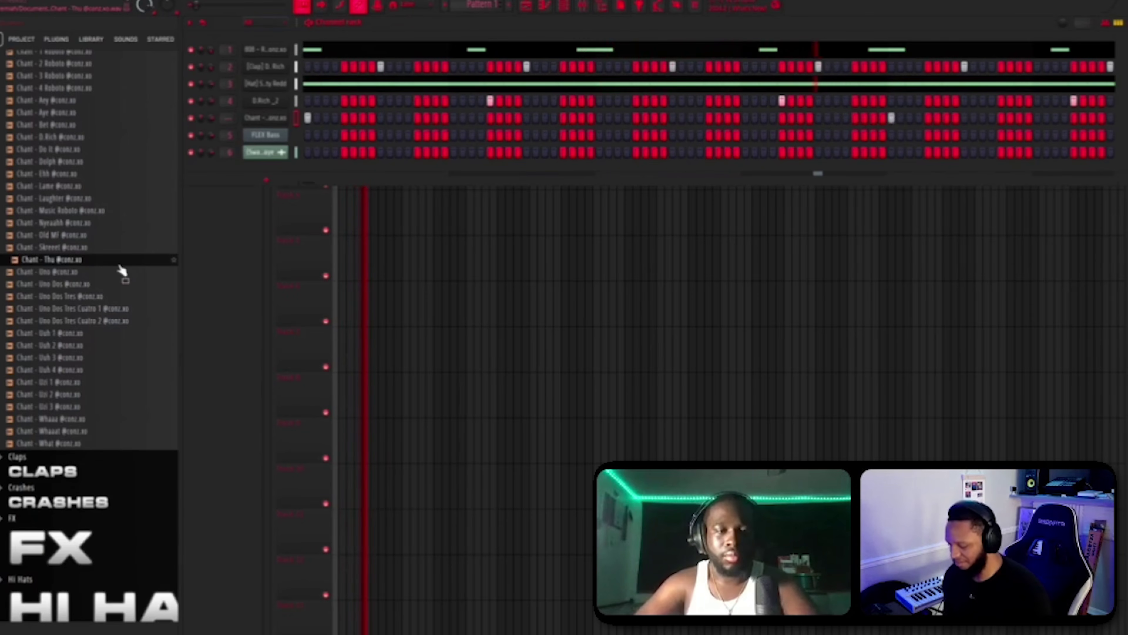
scroll(117, 289, "down", 6)
left_click(108, 412)
scroll(108, 413, "down", 4)
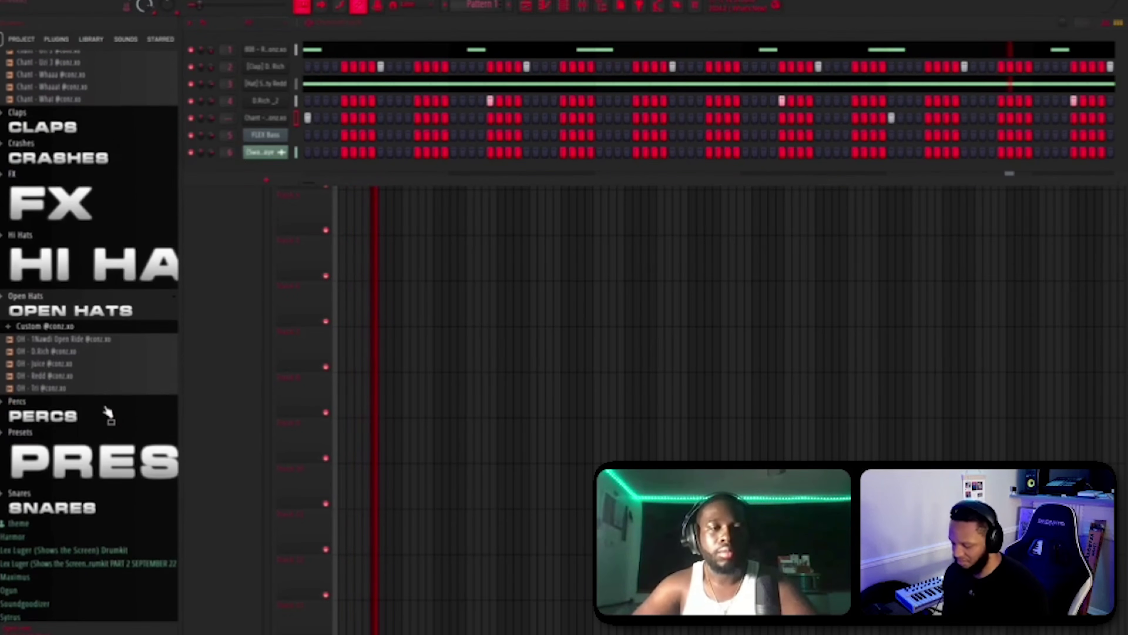
left_click_drag(81, 361, 280, 135)
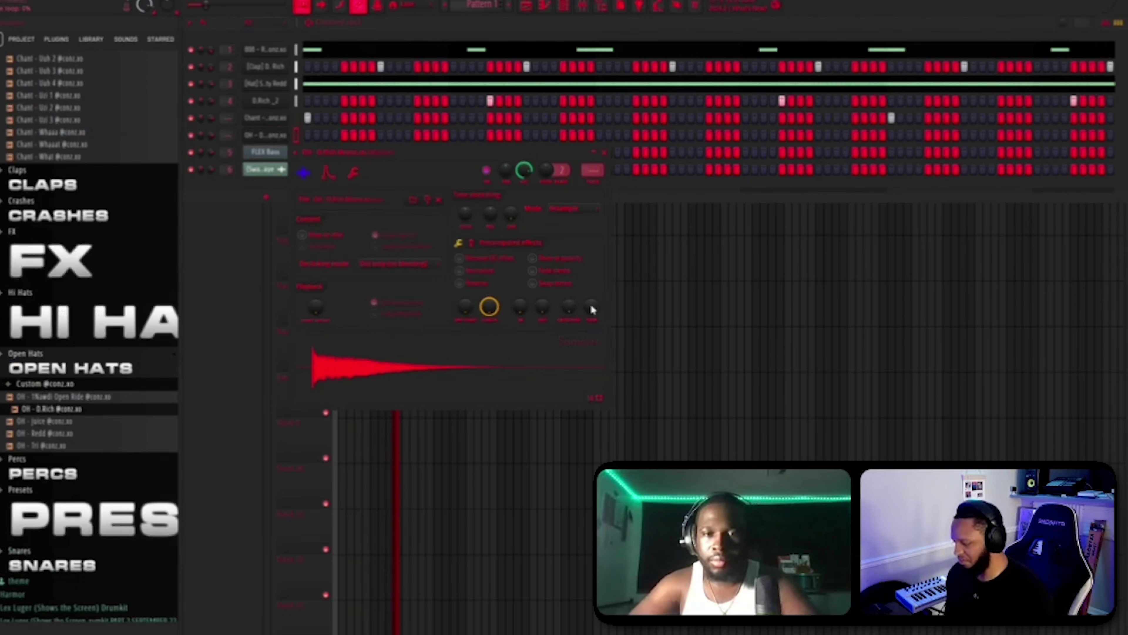
key("F7")
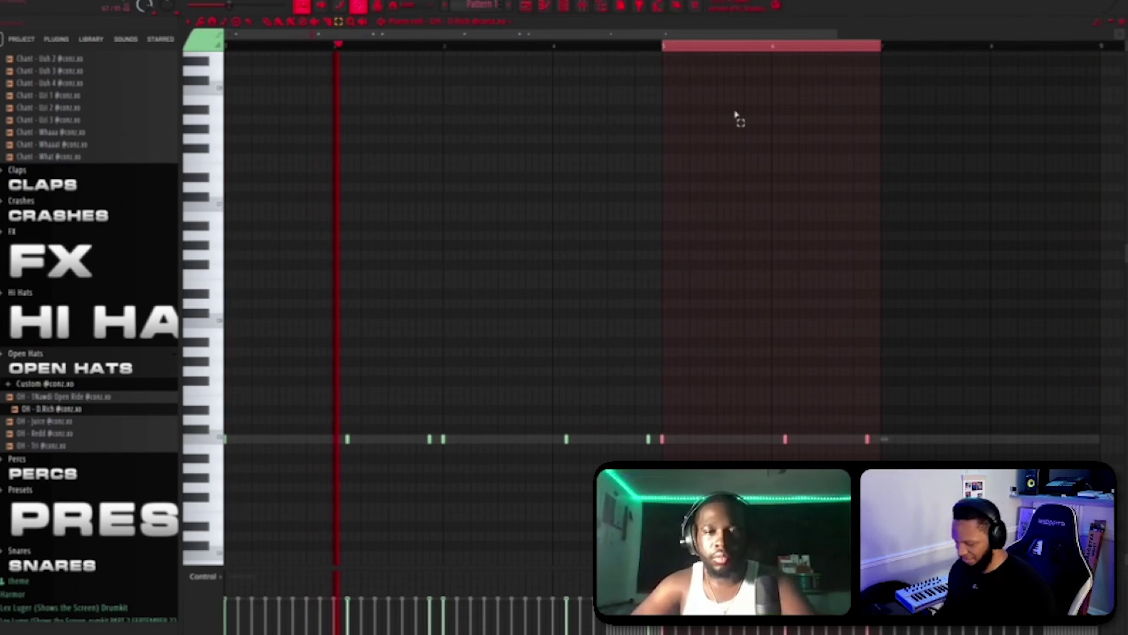
- Load [Perc] D. Rich Un-Mixed from the D.Rich Official Drumkit into a new channel with one hit on beat 3 of bar 4
key("F6")
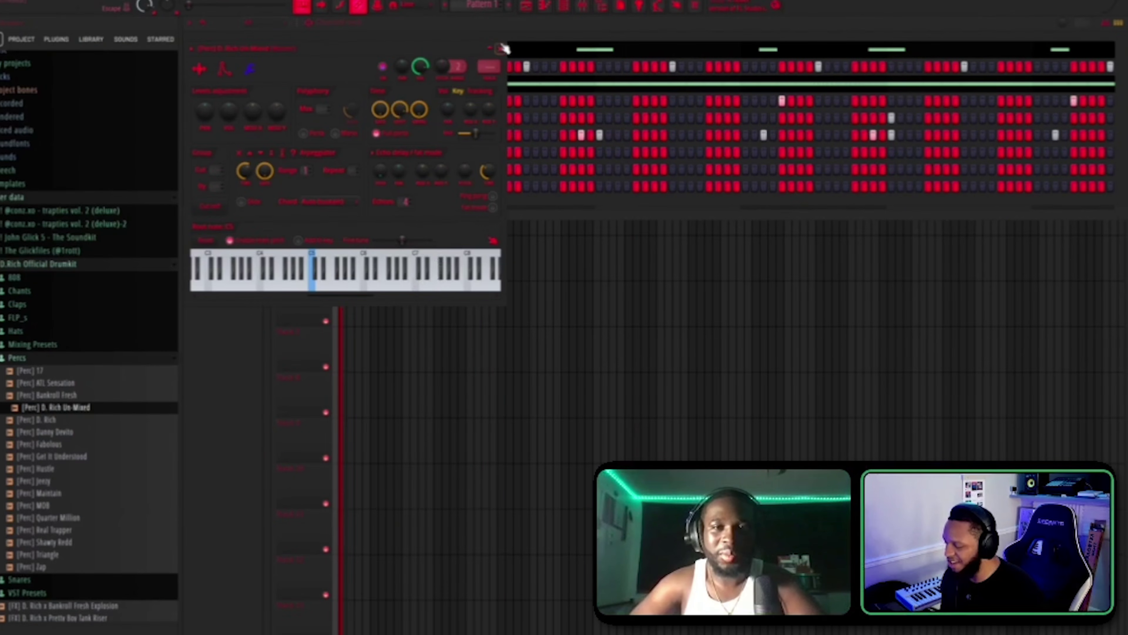
left_click(504, 48)
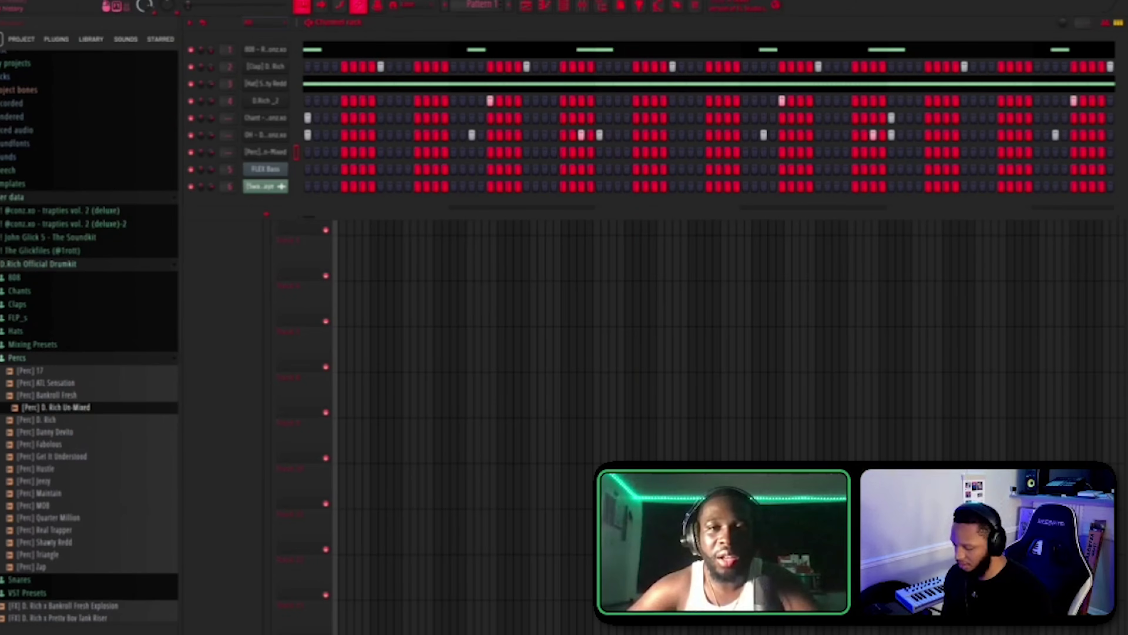
key("F9")
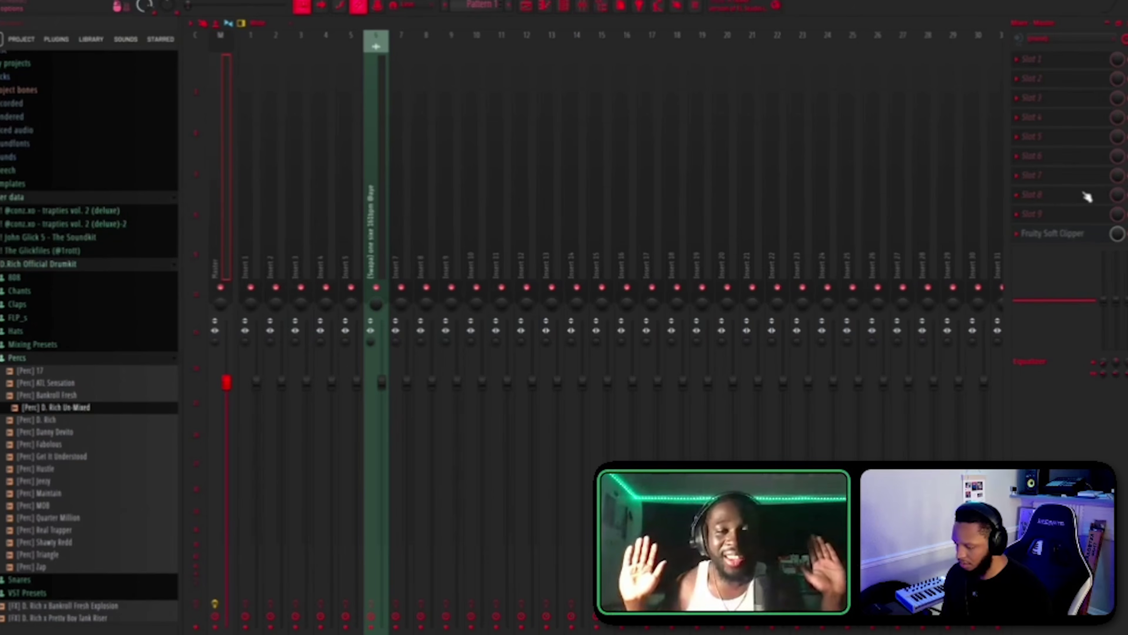
key("F9")
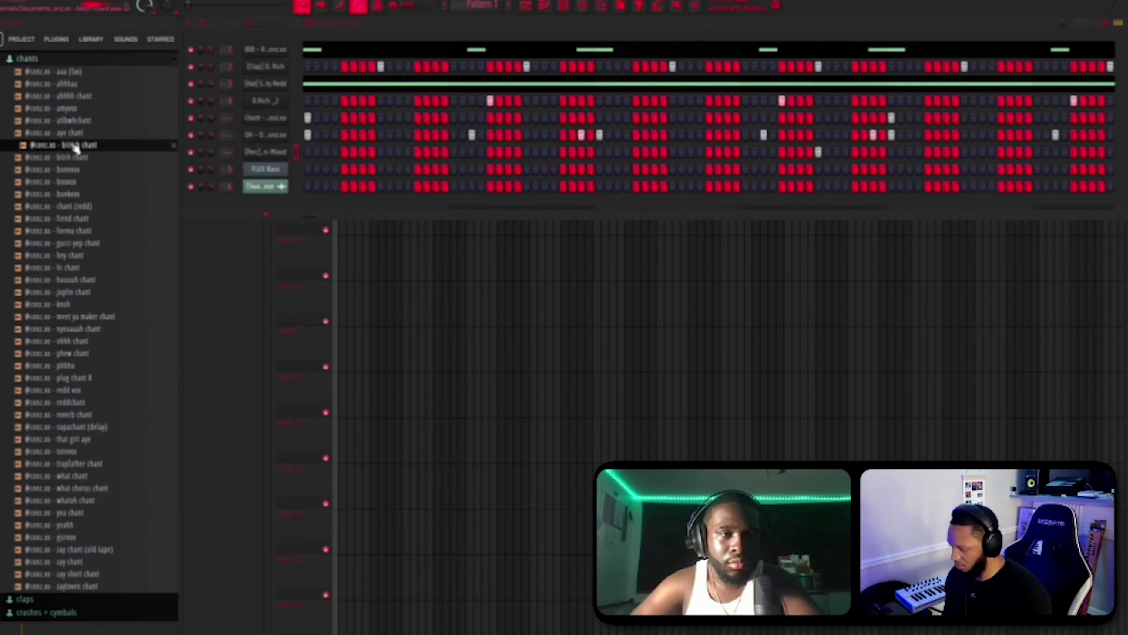
- Audition chant samples near the start of the chants folder, including aye chant, aaa (fav) and ahhhh chant
left_click(73, 133)
left_click(73, 121)
left_click(72, 111)
left_click(72, 99)
left_click(71, 86)
left_click(71, 74)
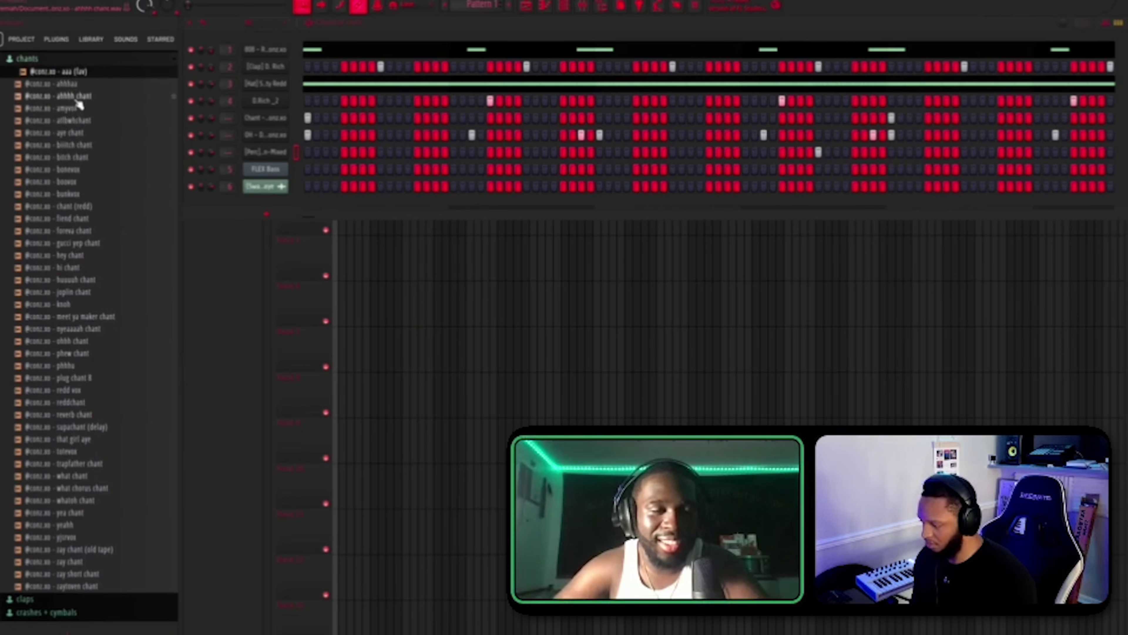
left_click(75, 98)
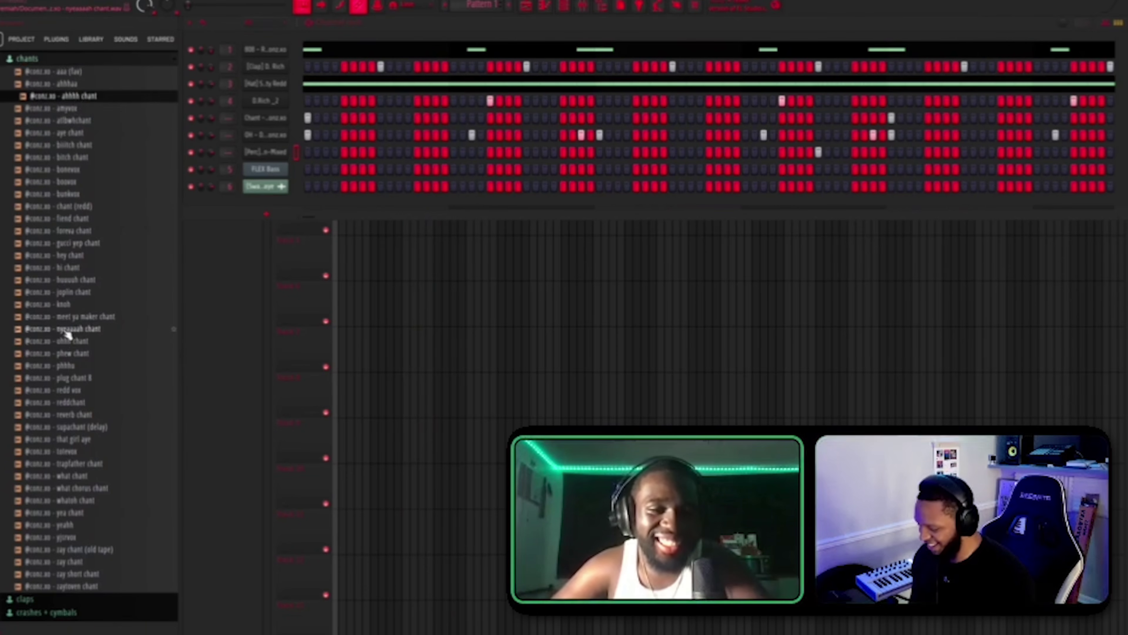
left_click(82, 489)
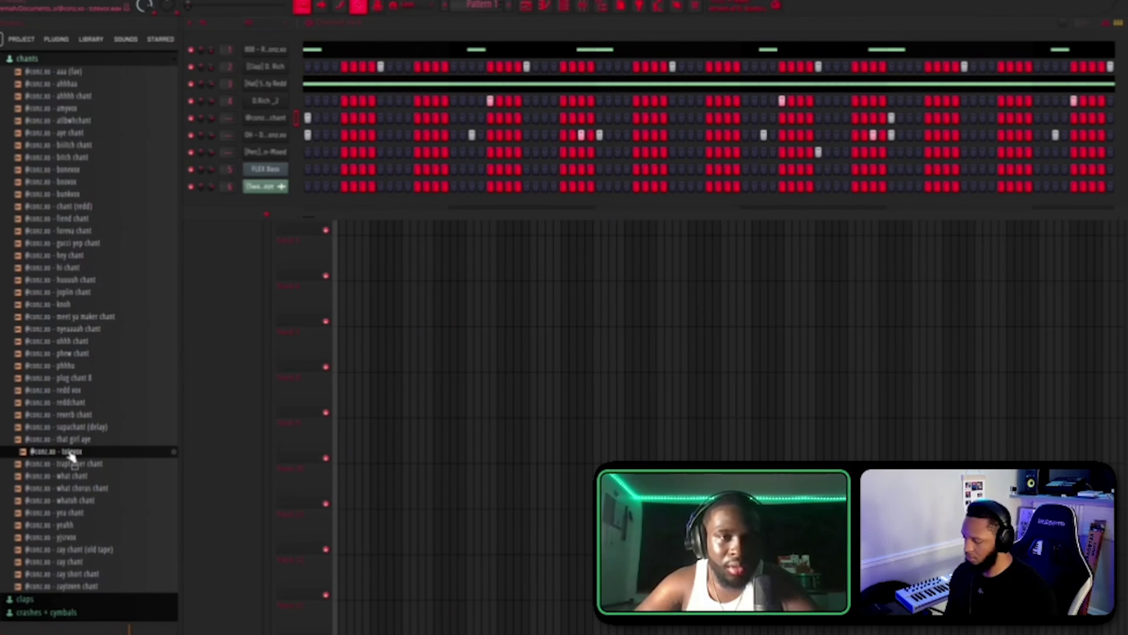
left_click_drag(71, 454, 267, 119)
key("space")
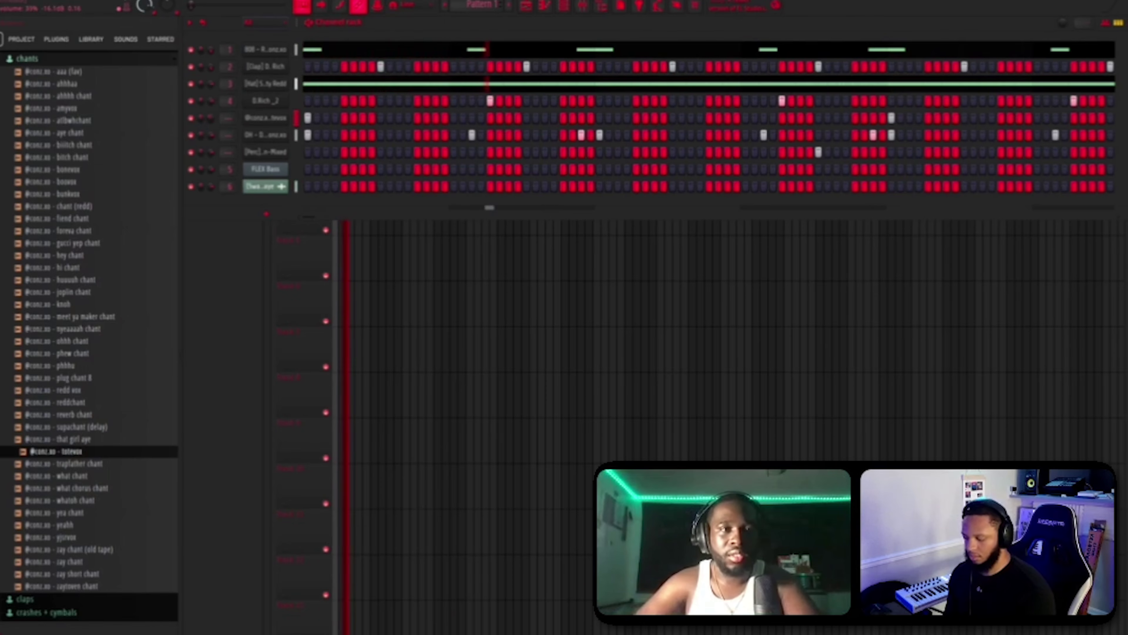
scroll(71, 228, "up", 5)
left_click(71, 231)
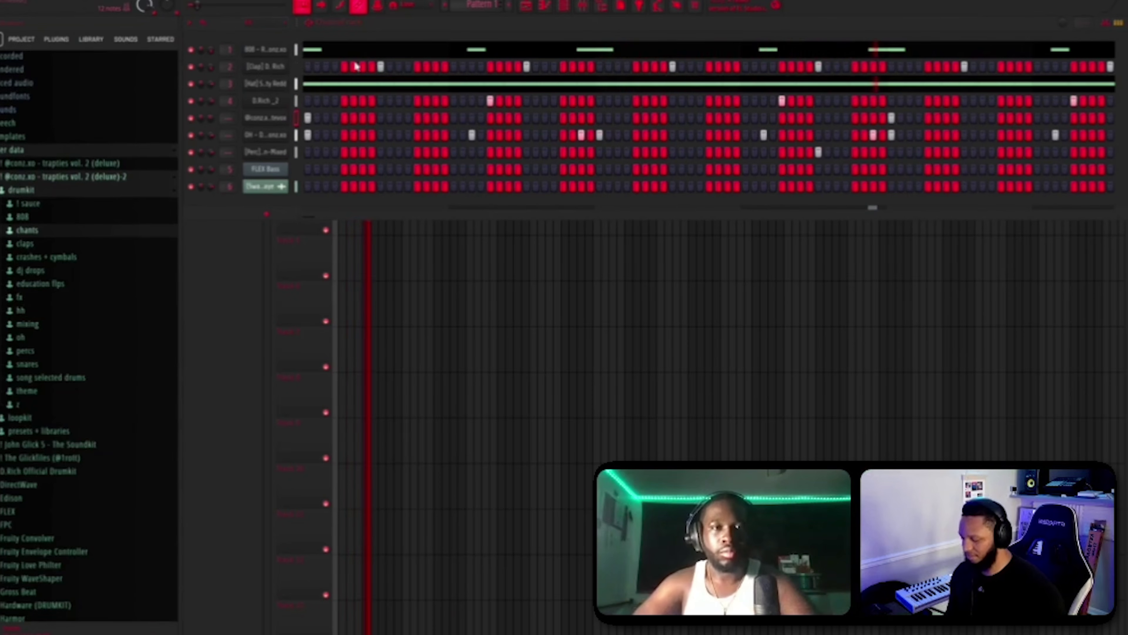
- Move the Pattern 1 clip at bar 9 of the arrangement from Track 2 down to Track 3
key("F6")
left_click_drag(441, 111, 441, 168)
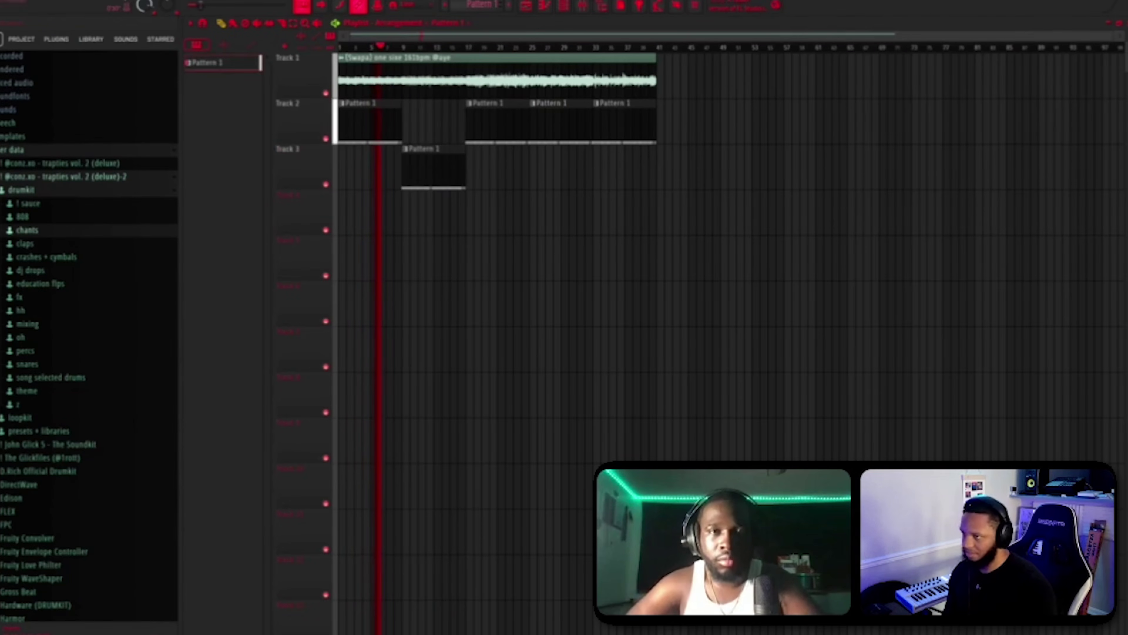
left_click(567, 5)
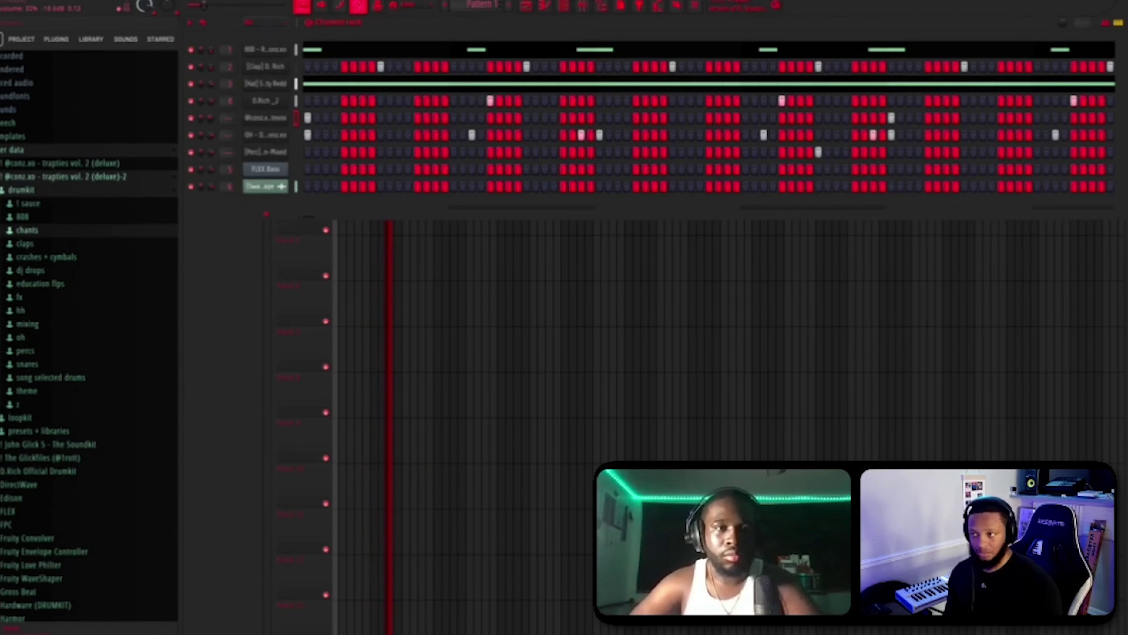
- In Pattern 2's 808 line, add three short octave-up notes across bars 3 and 4, plus two short low notes in bar 4
key("F7")
left_click(570, 322)
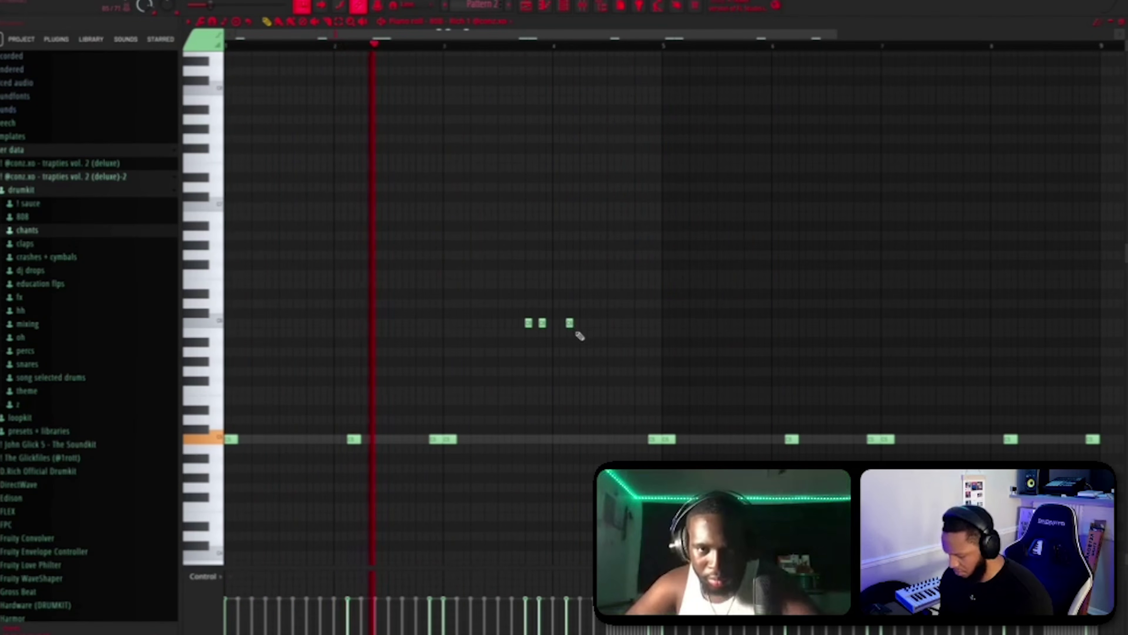
left_click(582, 440)
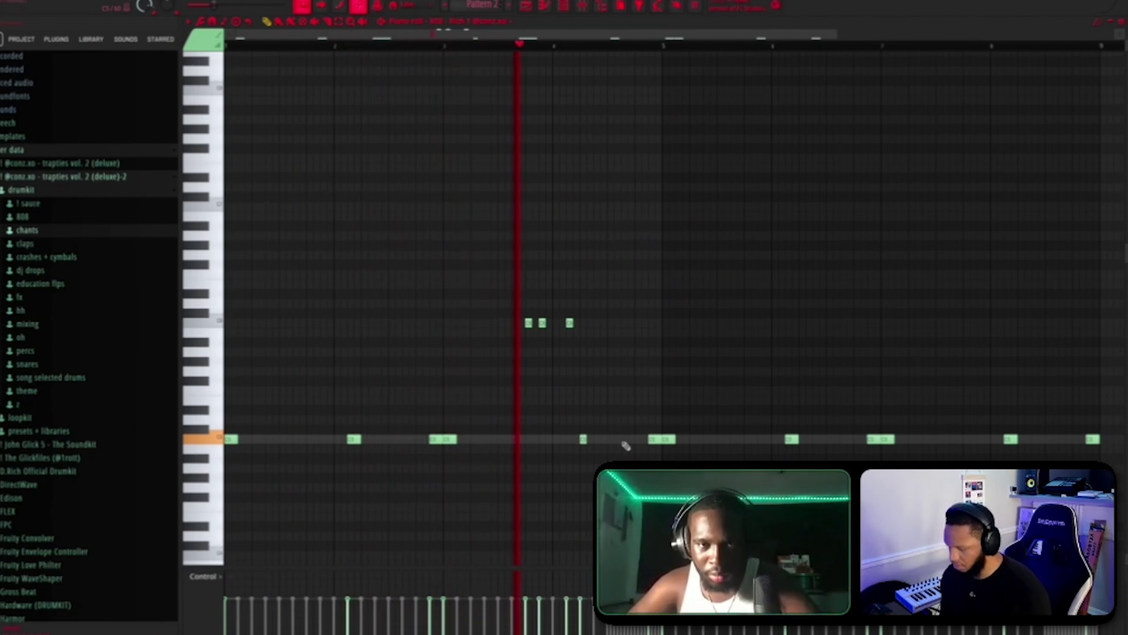
left_click(625, 440)
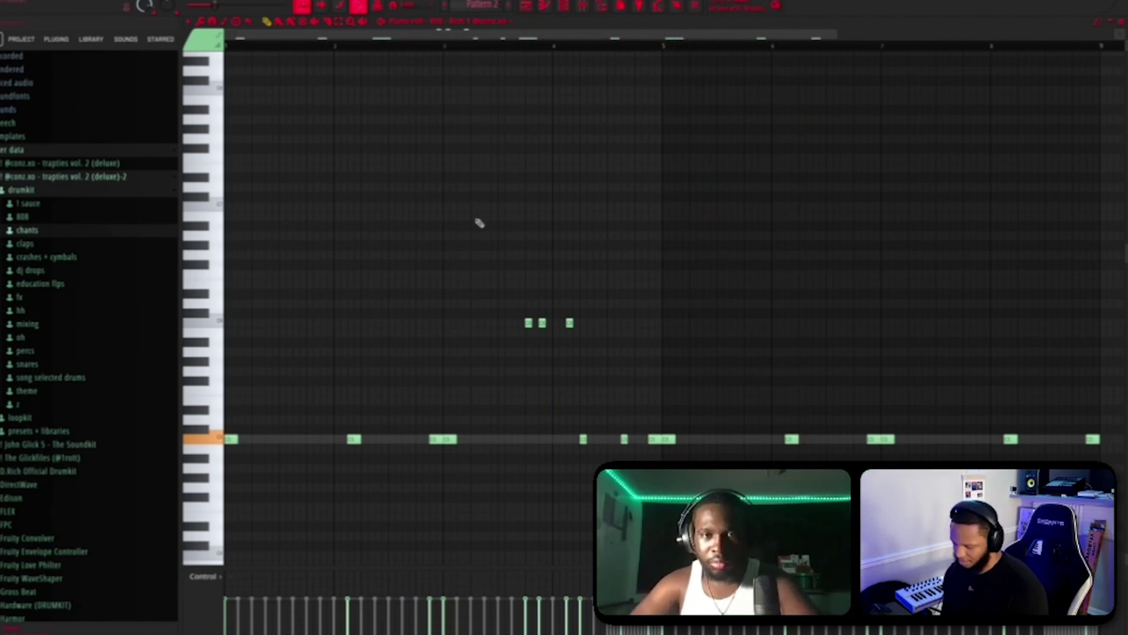
- Delete the Shawty Redd hi-hat notes in the first half of bars 4 and 8 of Pattern 2
left_click(338, 22)
left_click_drag(559, 448, 596, 445)
key("Delete")
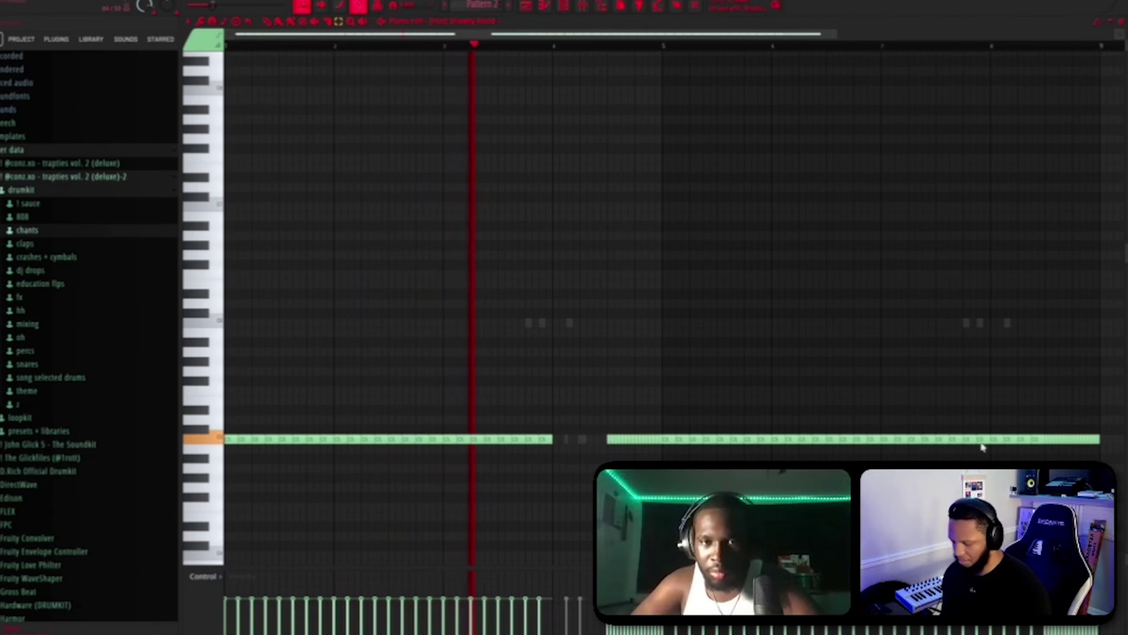
left_click_drag(989, 448, 1045, 444)
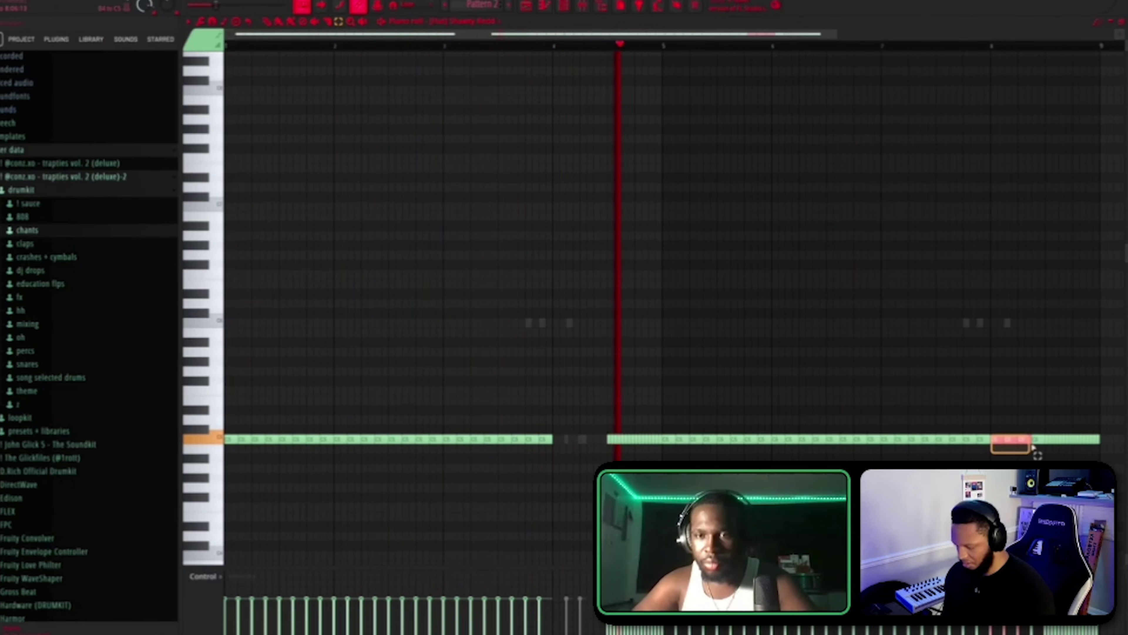
key("Delete")
key("F6")
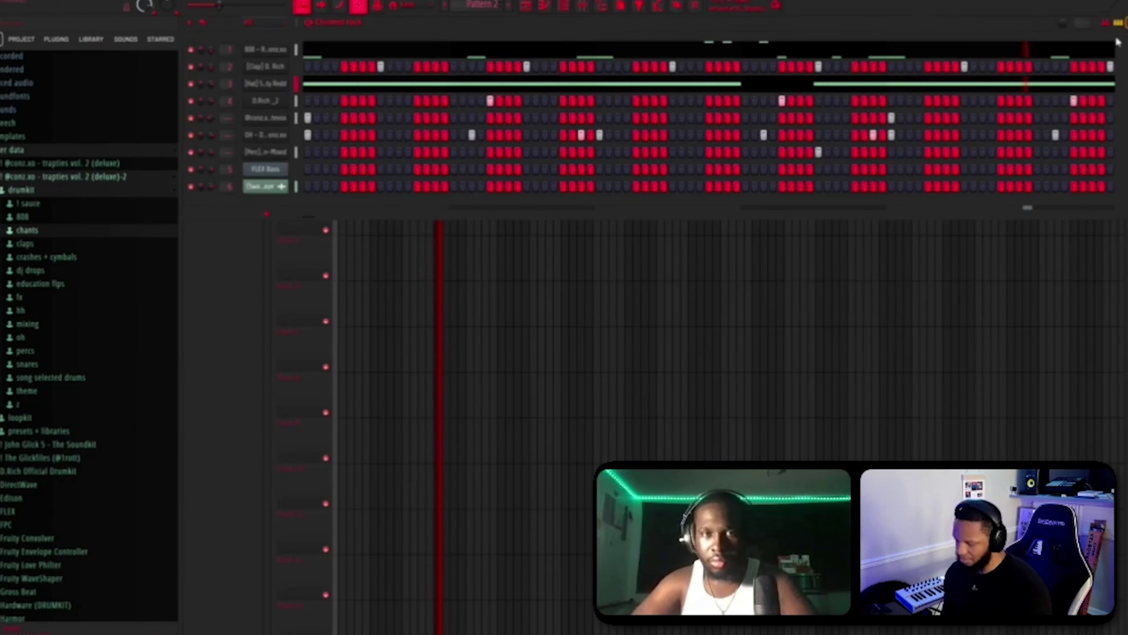
left_click(28, 365)
scroll(67, 406, "down", 5)
scroll(75, 365, "down", 6)
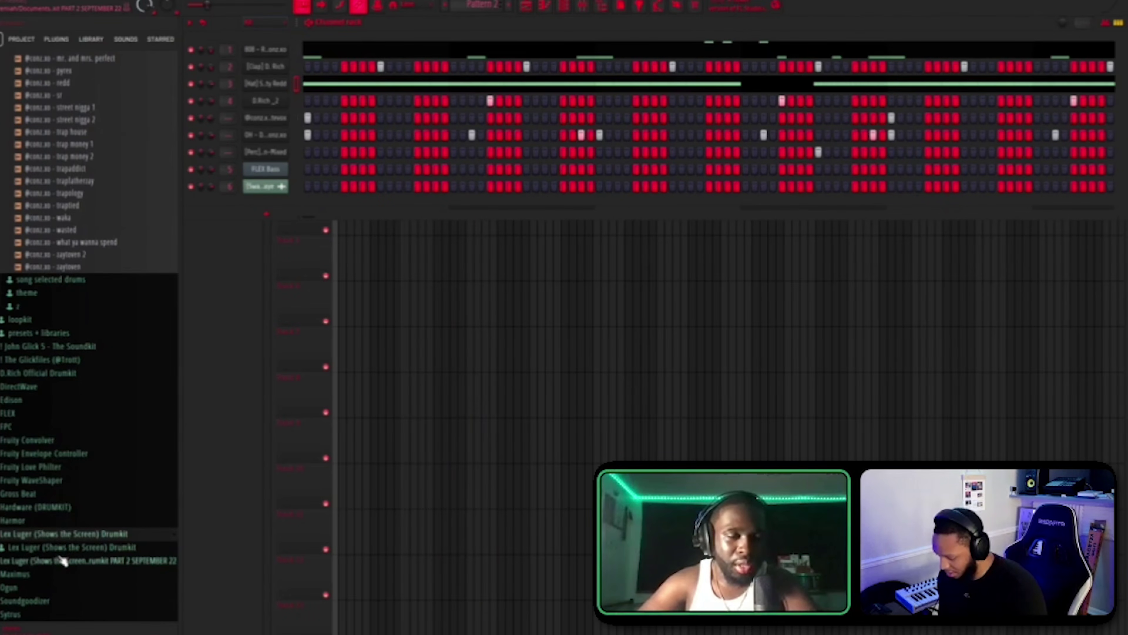
left_click(62, 561)
scroll(80, 398, "down", 8)
left_click(193, 326)
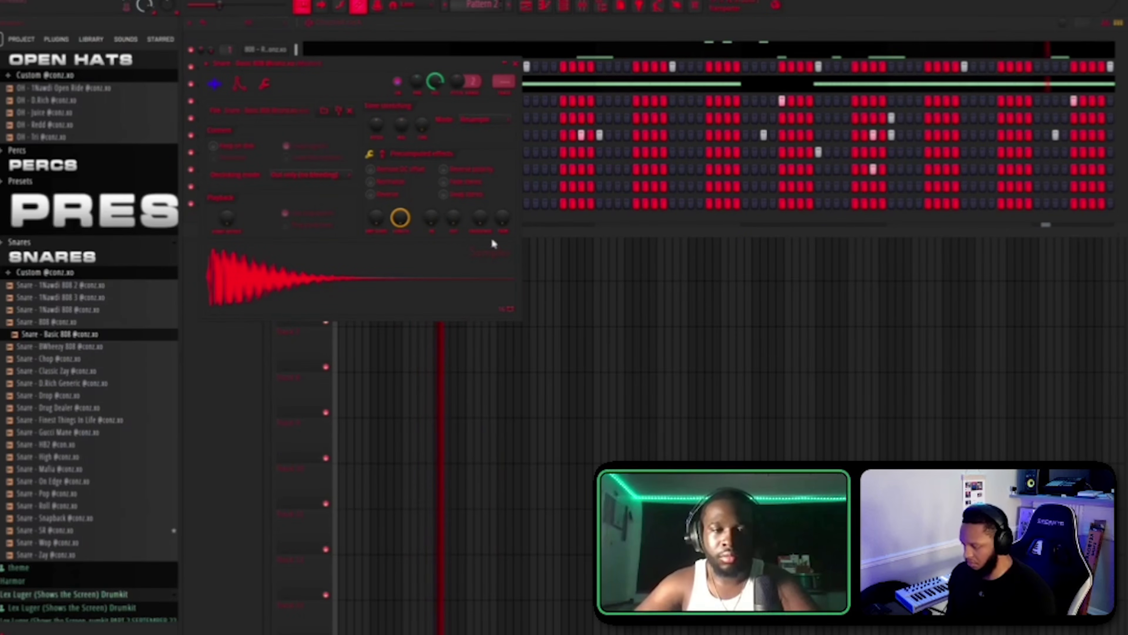
left_click_drag(503, 218, 502, 209)
left_click(515, 63)
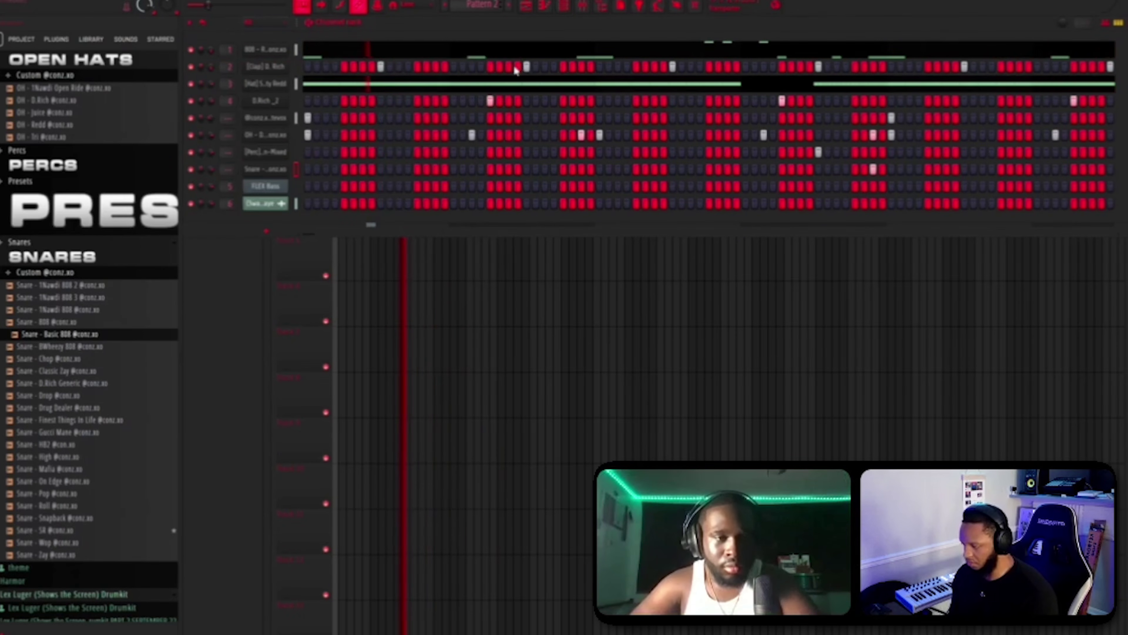
left_click_drag(125, 420, 269, 170)
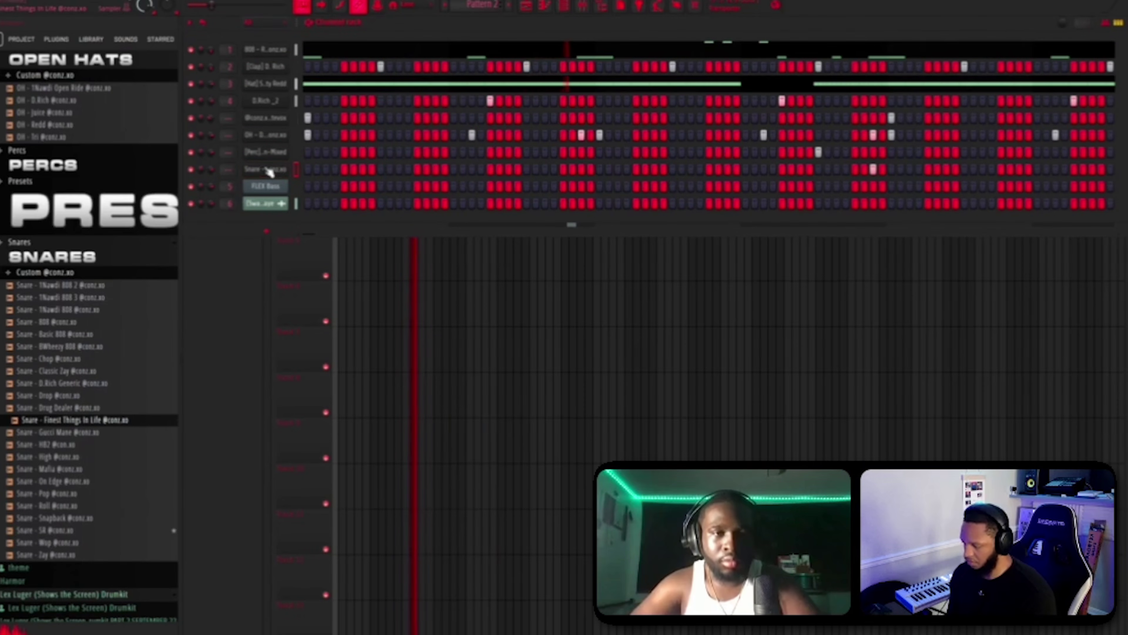
key("F7")
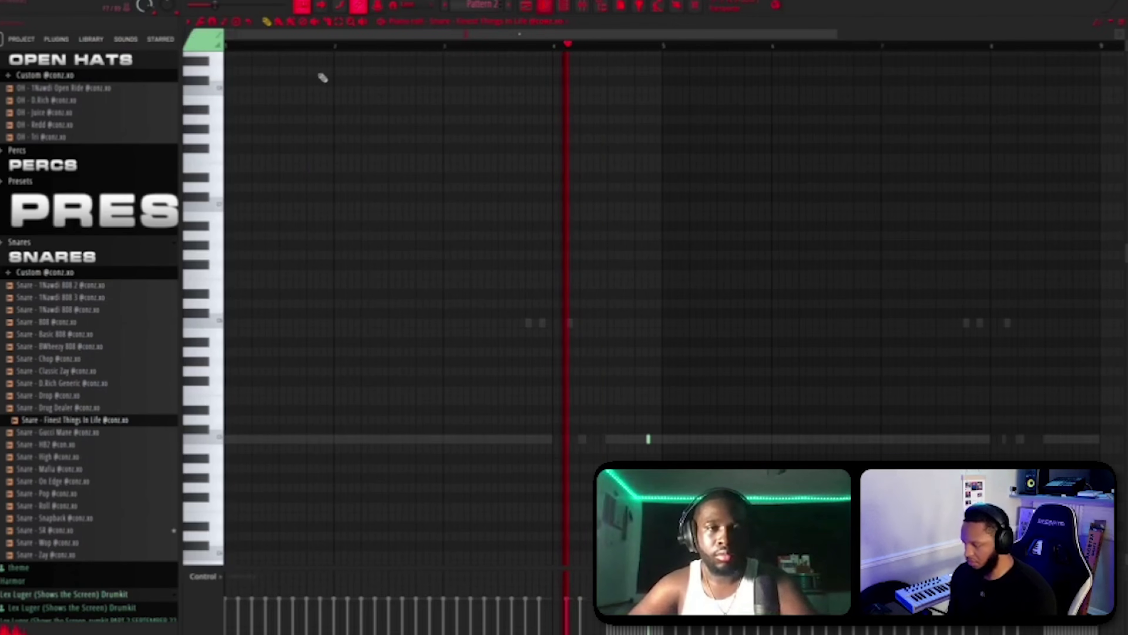
left_click_drag(661, 47, 1102, 46)
key("F7")
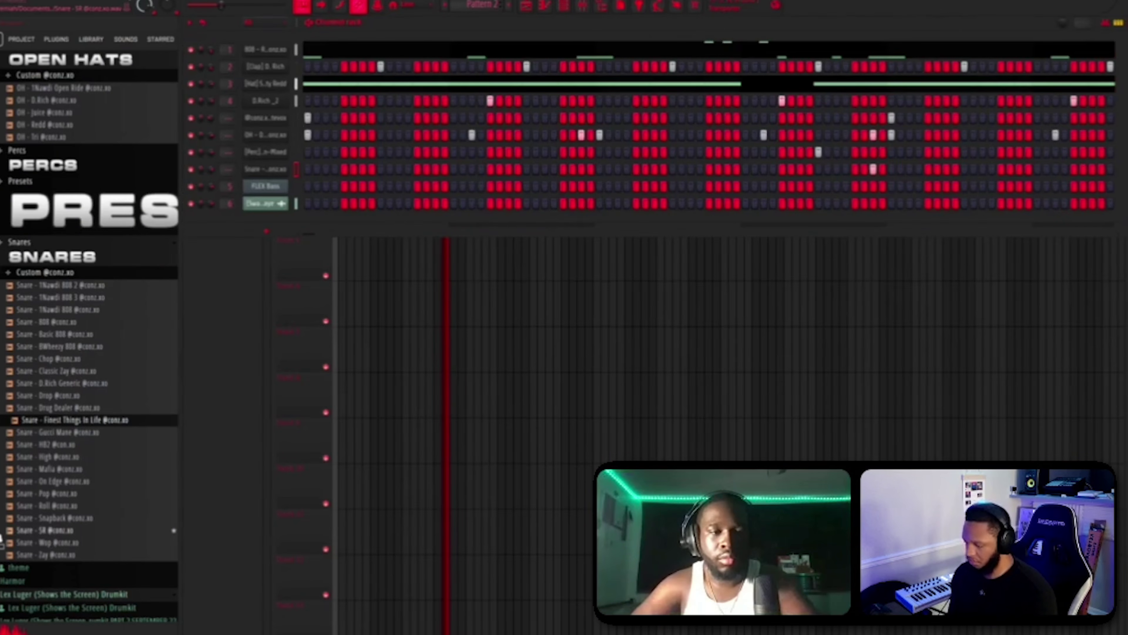
left_click(66, 457)
key("F7")
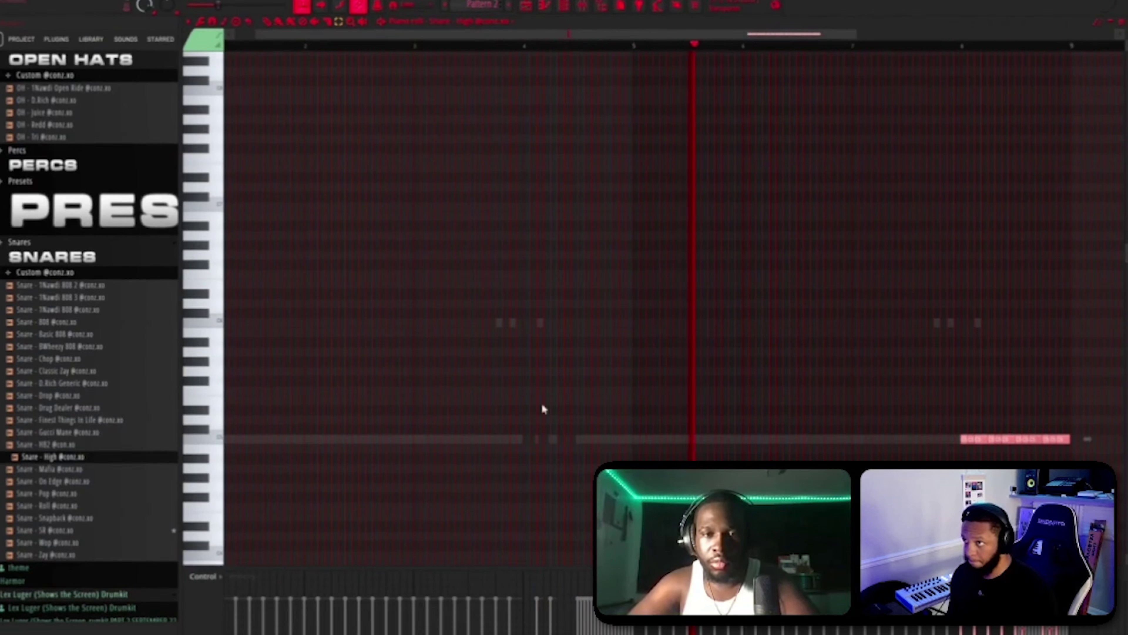
key("ctrl+d")
key("F7")
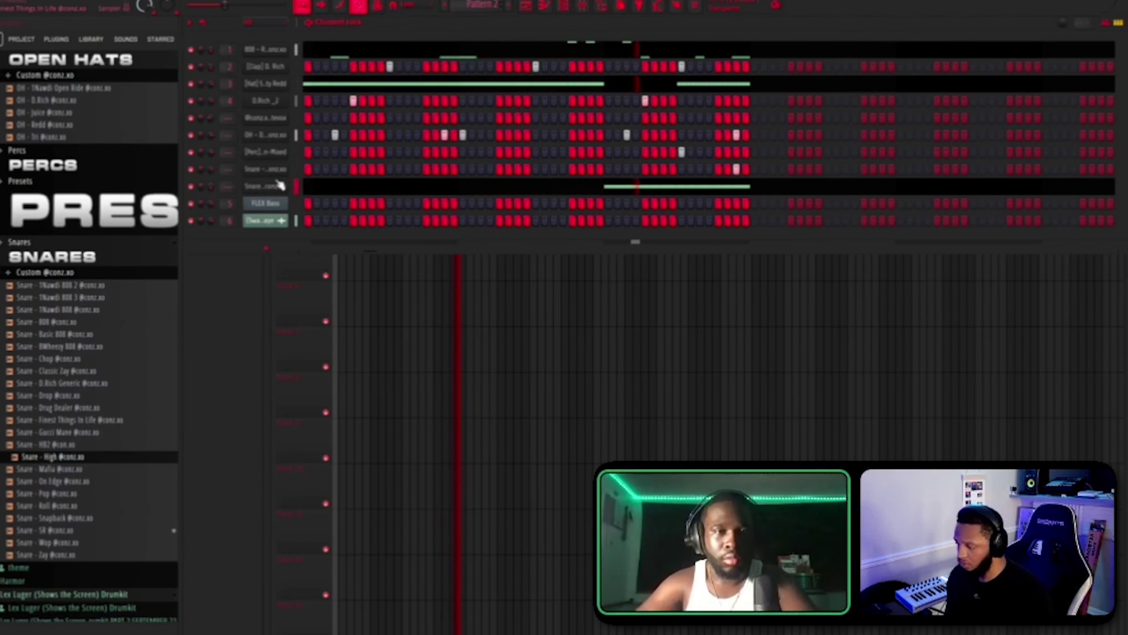
- In Pattern 3's 808 line, place three short octave-up notes at the starts of bars 1 and 5, followed by short low notes
key("F6")
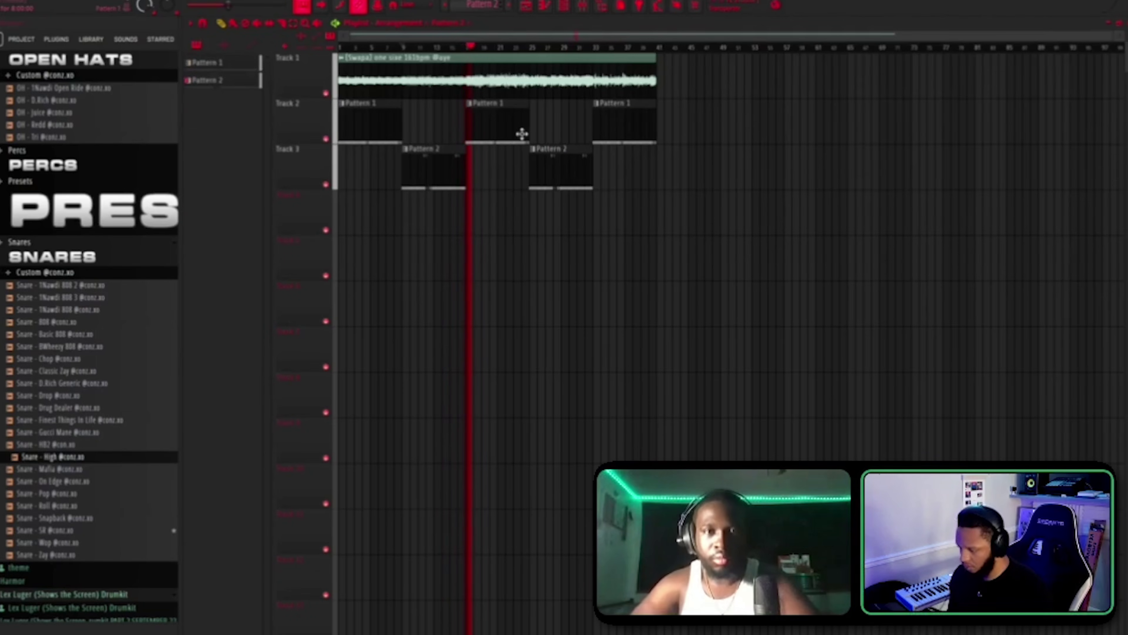
double_click(603, 114)
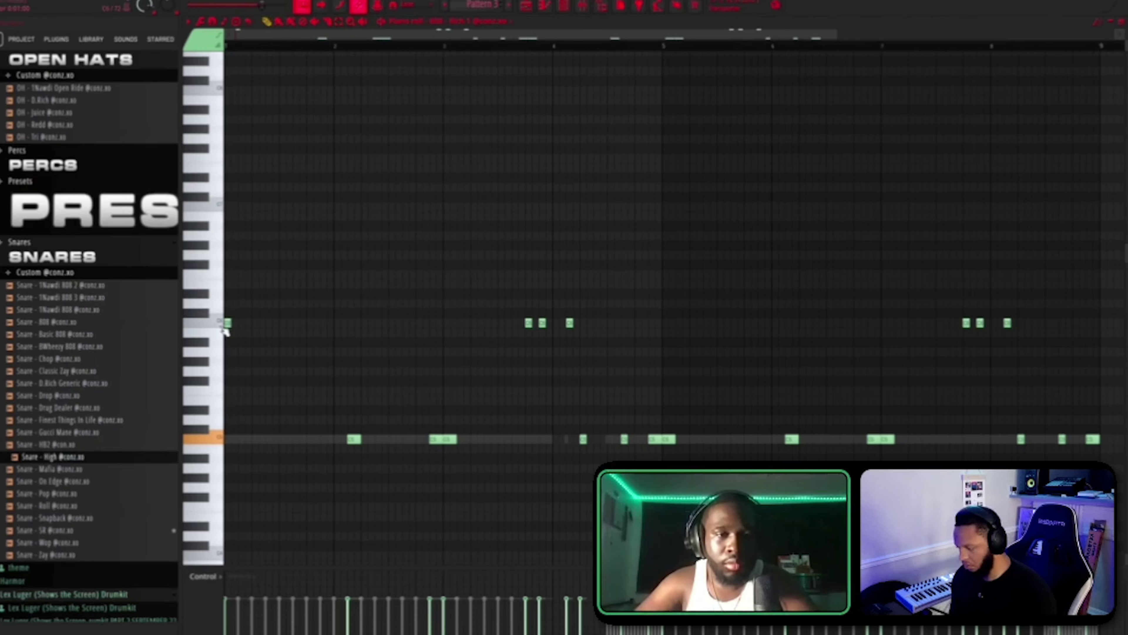
left_click(240, 323)
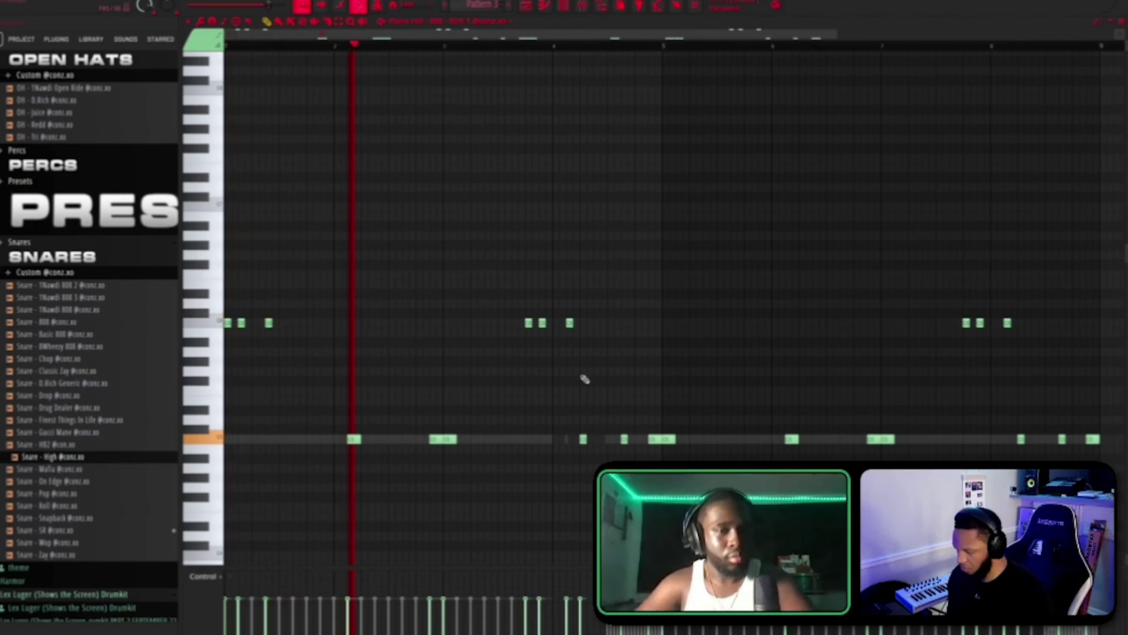
left_click(668, 323)
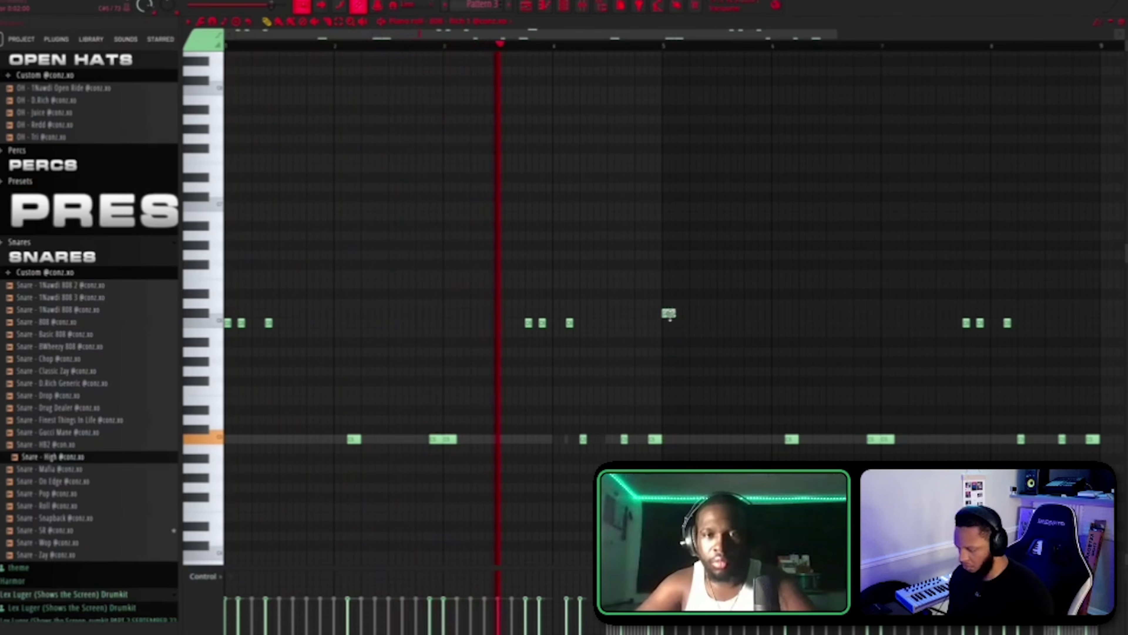
left_click(679, 323)
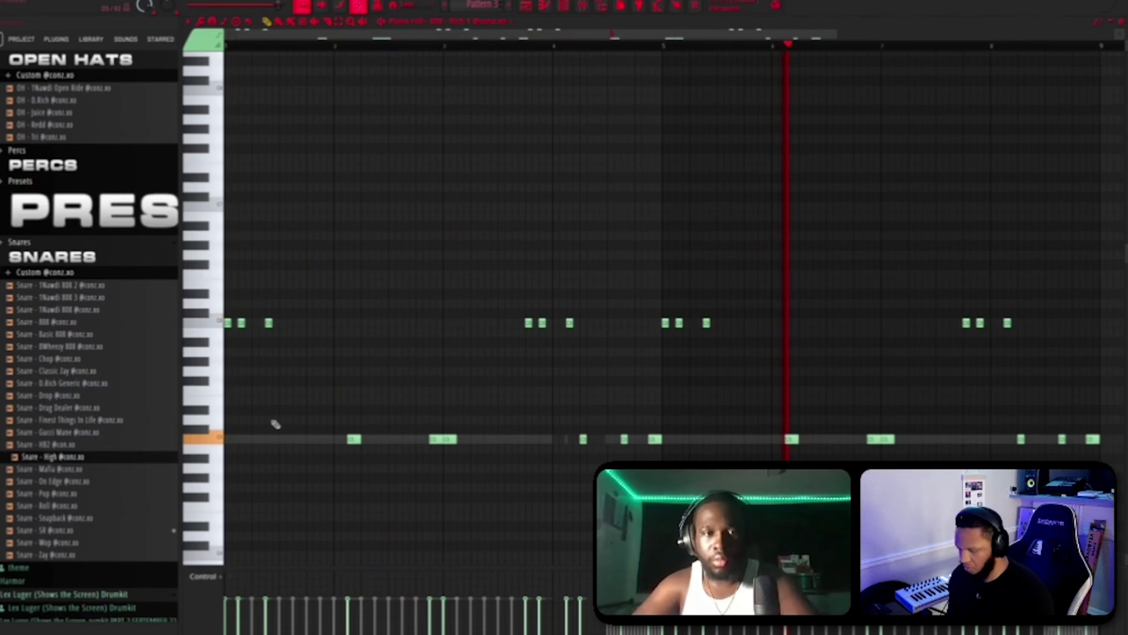
left_click(296, 439)
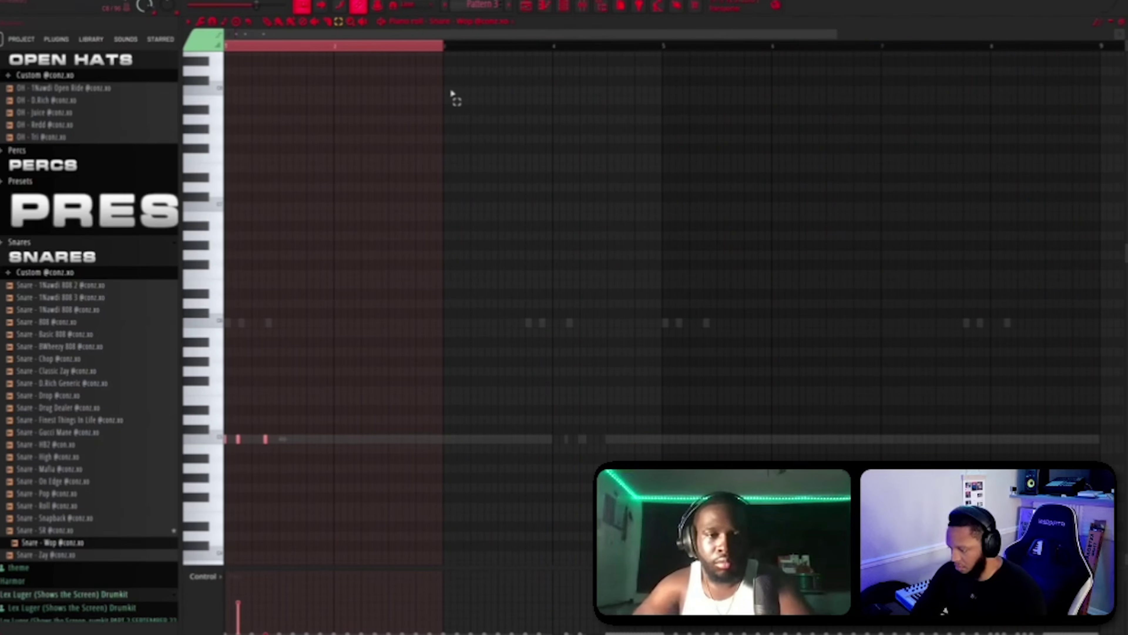
key("ctrl+b")
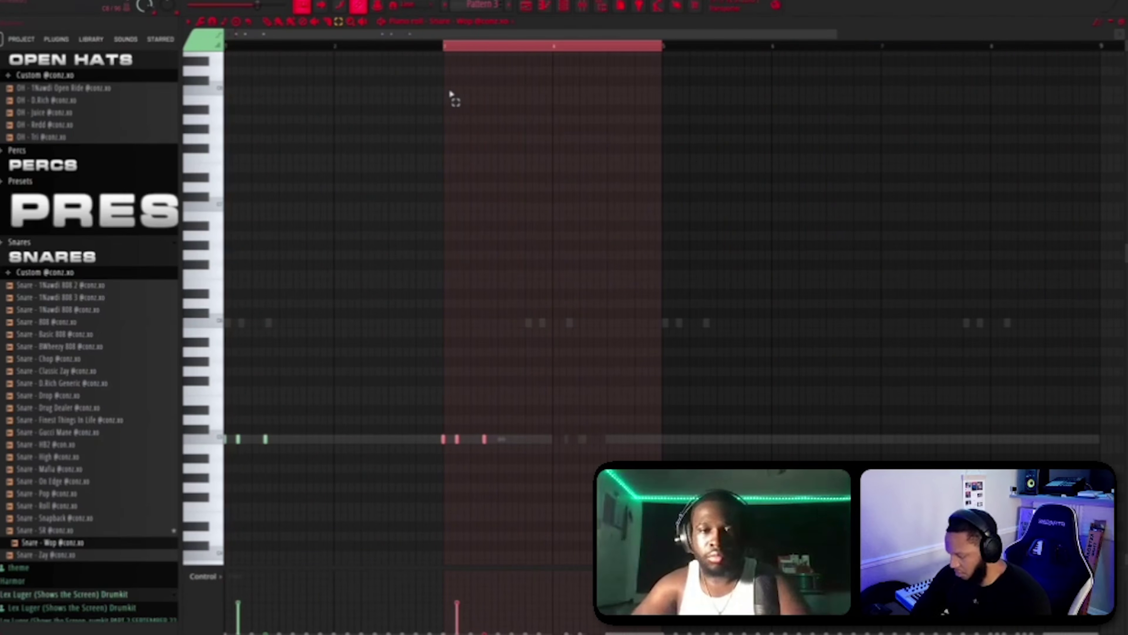
key("ctrl+a")
key("ctrl+b")
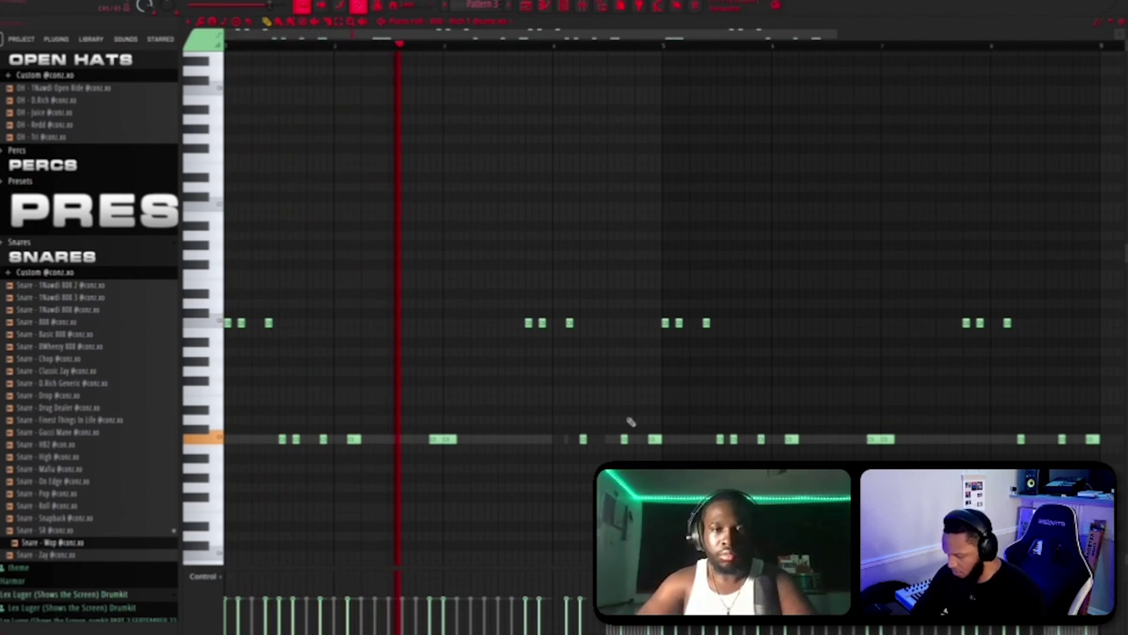
left_click(1122, 21)
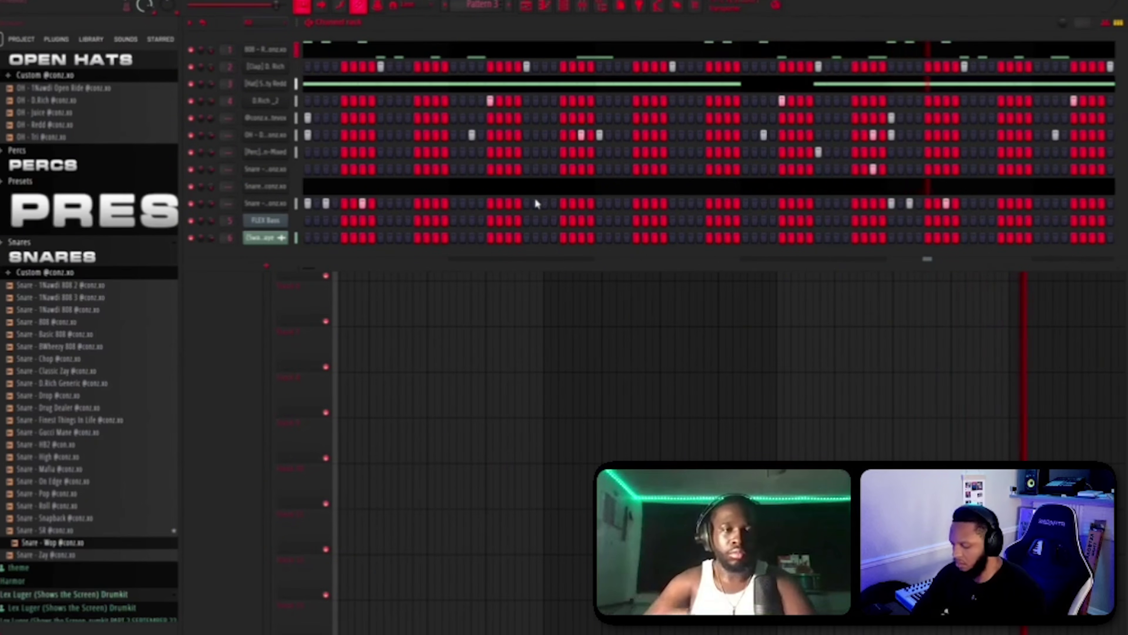
left_click(71, 165)
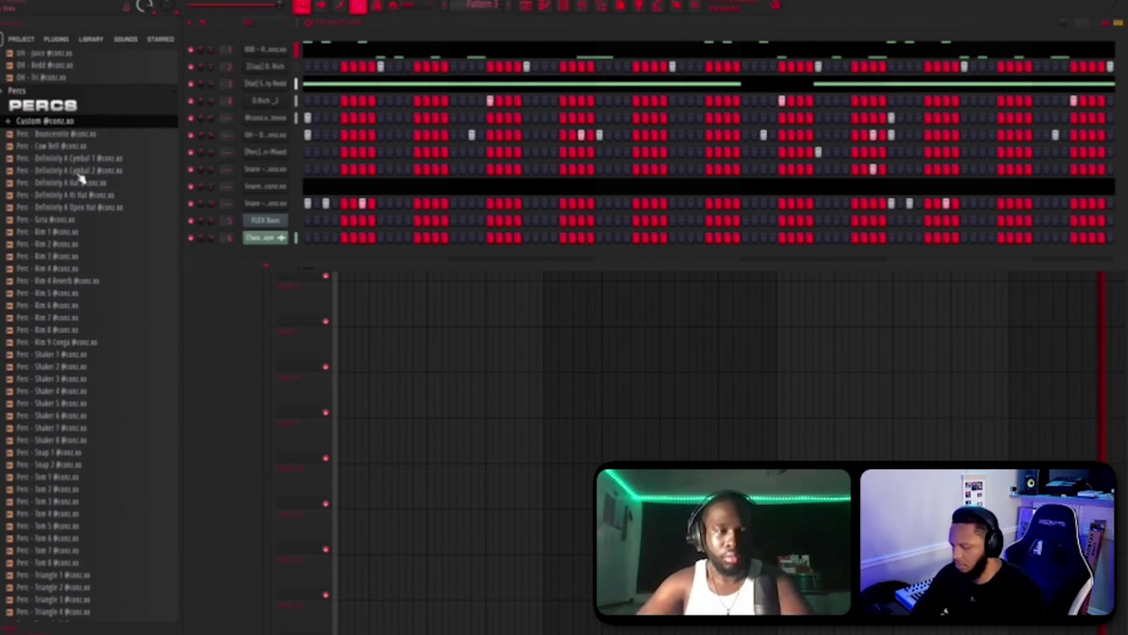
scroll(82, 260, "down", 1)
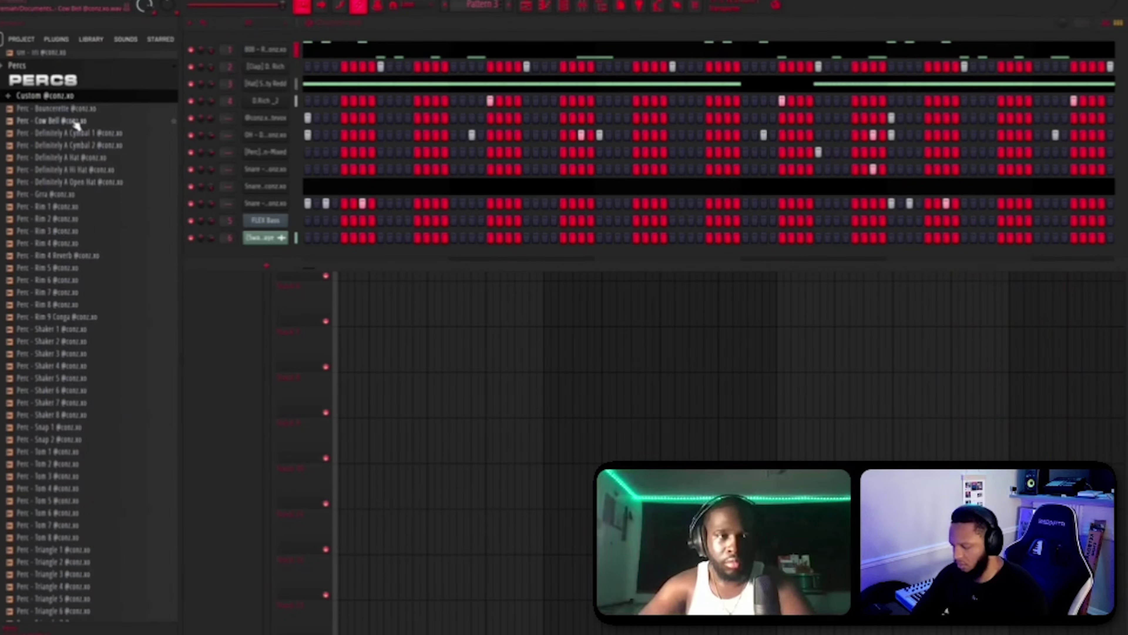
left_click_drag(77, 125, 187, 157)
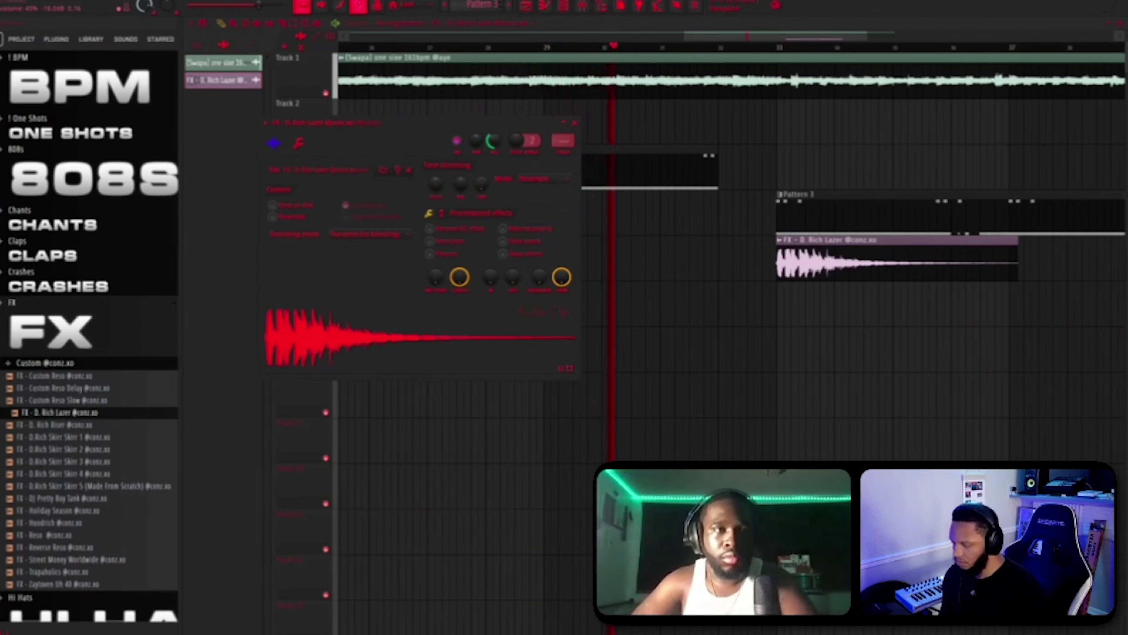
key("Escape")
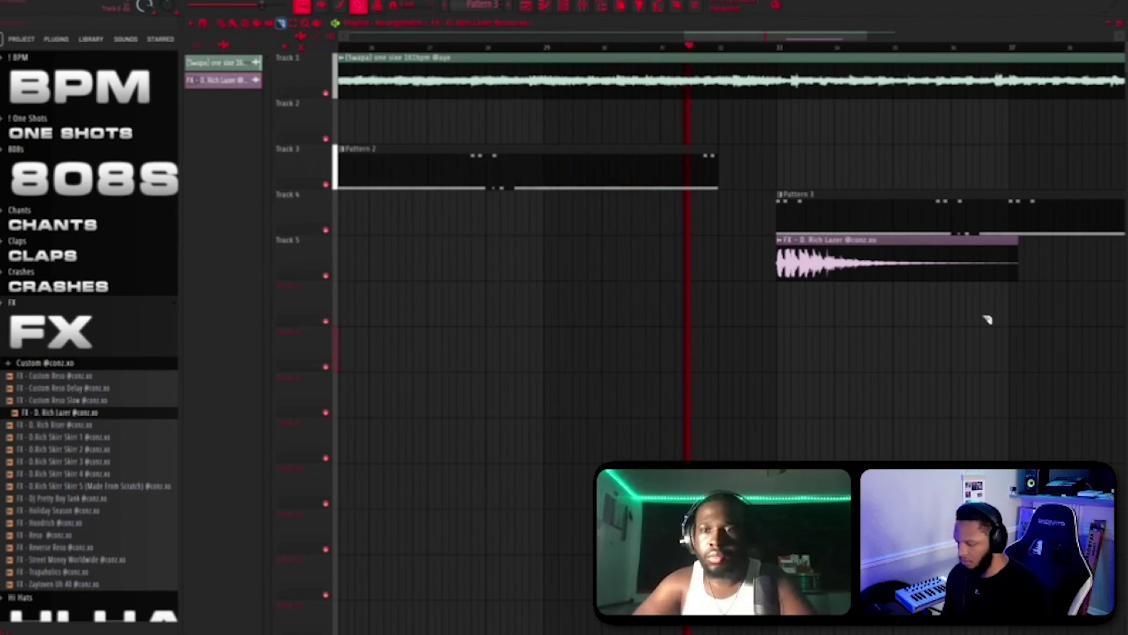
left_click_drag(1015, 270, 1009, 247)
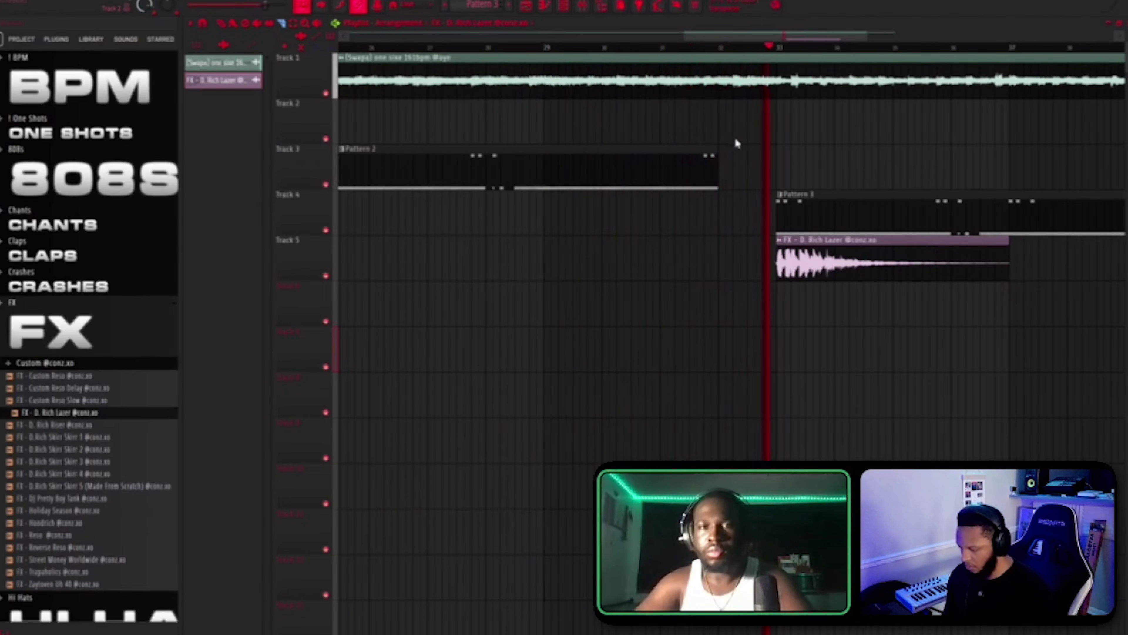
scroll(687, 39, "down", 3)
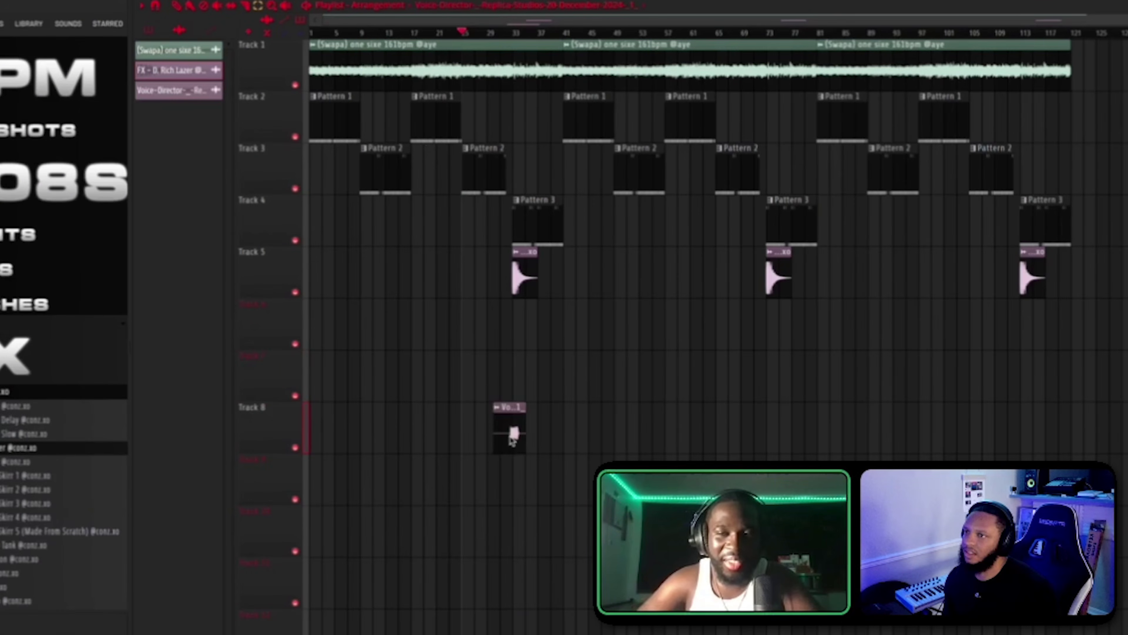
- Move the voice tag clip to the very start of the arrangement and shift the melody and pattern clips to begin partway through it
left_click_drag(511, 453, 352, 298)
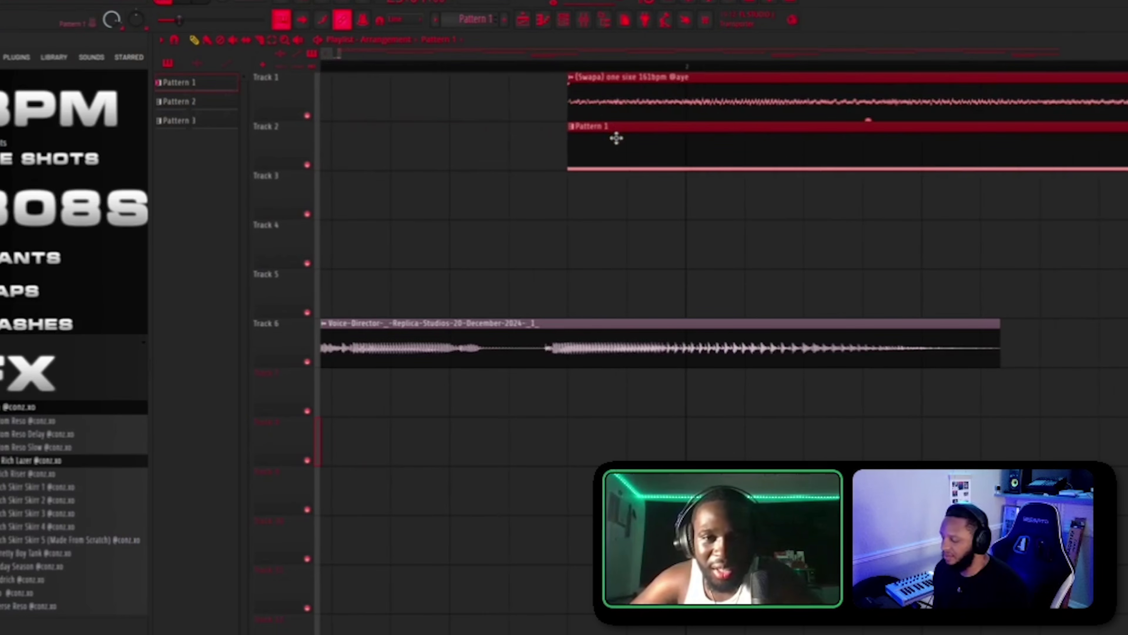
left_click_drag(617, 138, 599, 141)
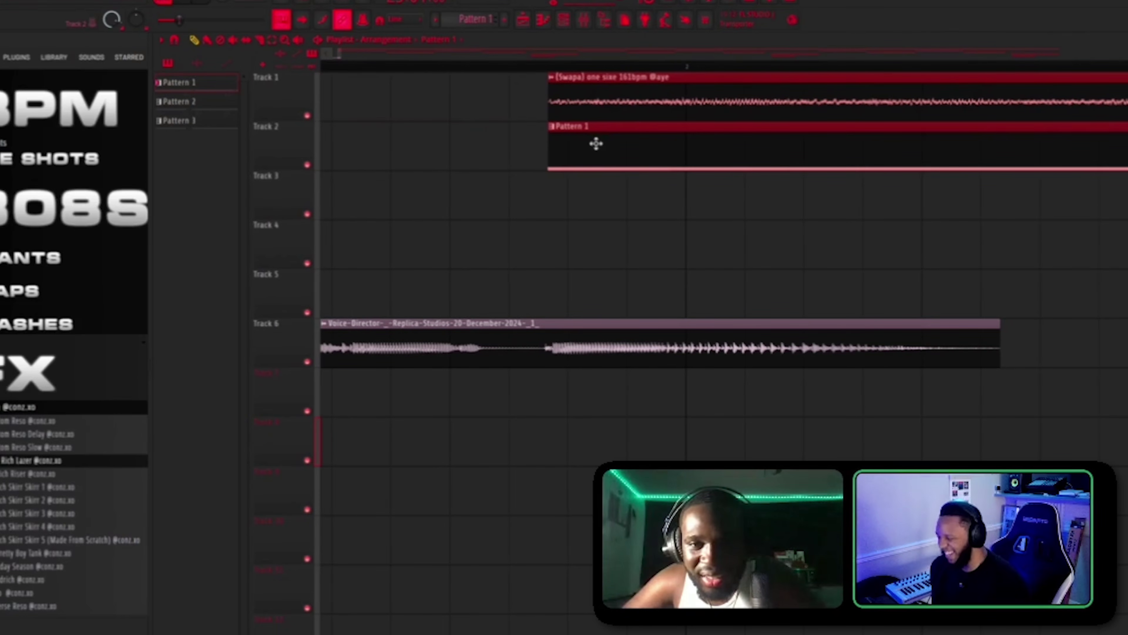
left_click(599, 208, "ctrl")
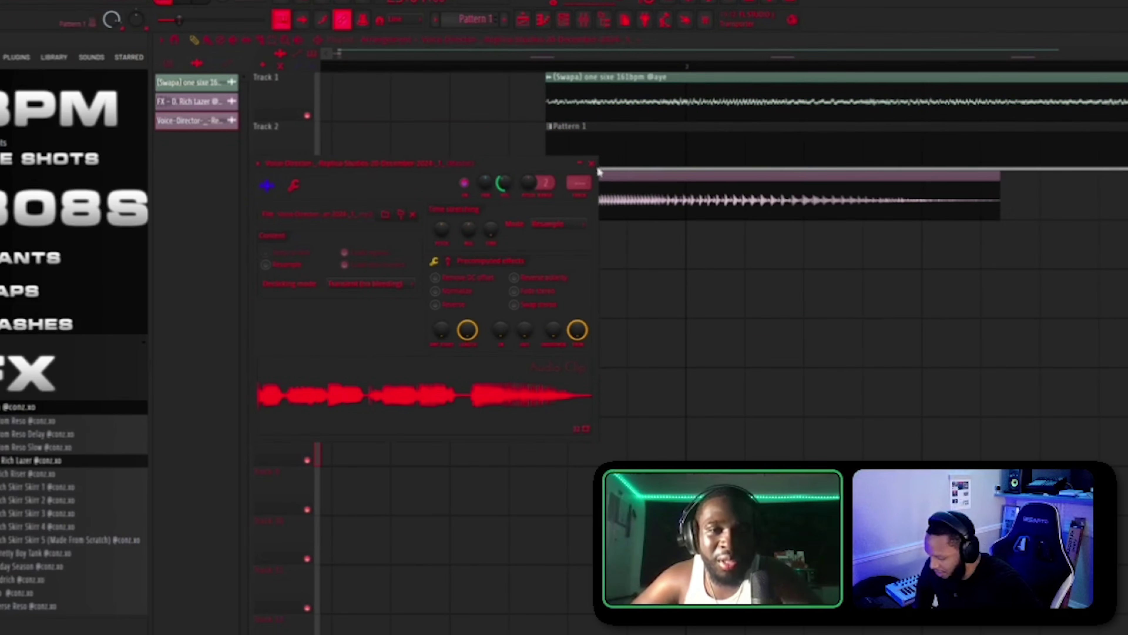
- Lower the voice tag's volume in its channel settings
left_click(592, 164)
double_click(425, 191)
scroll(510, 186, "down", 2)
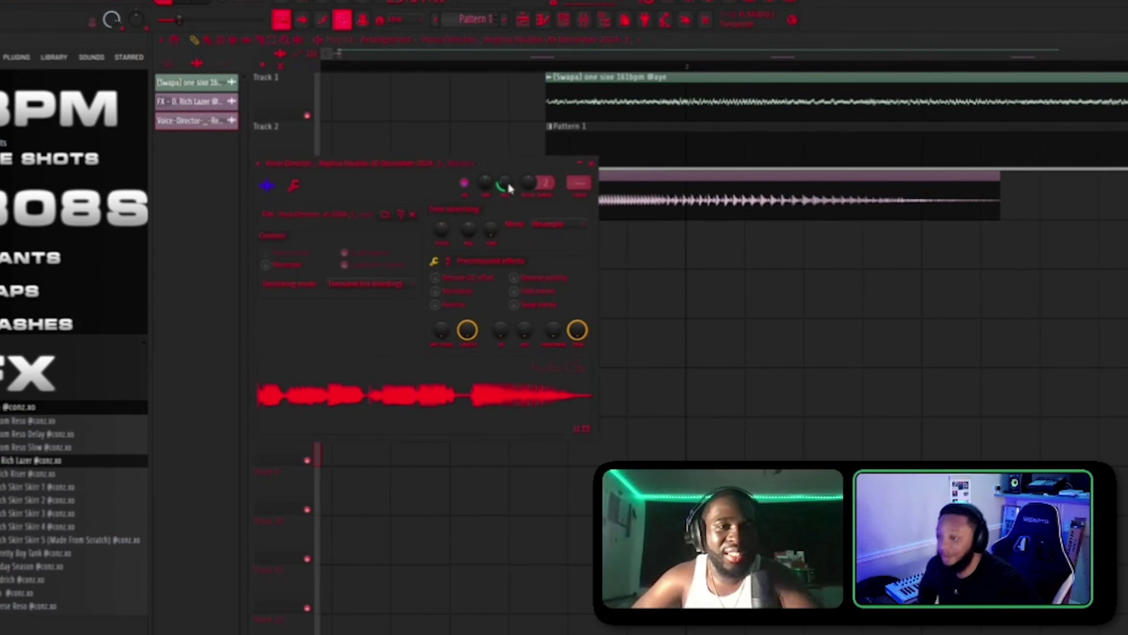
left_click(593, 164)
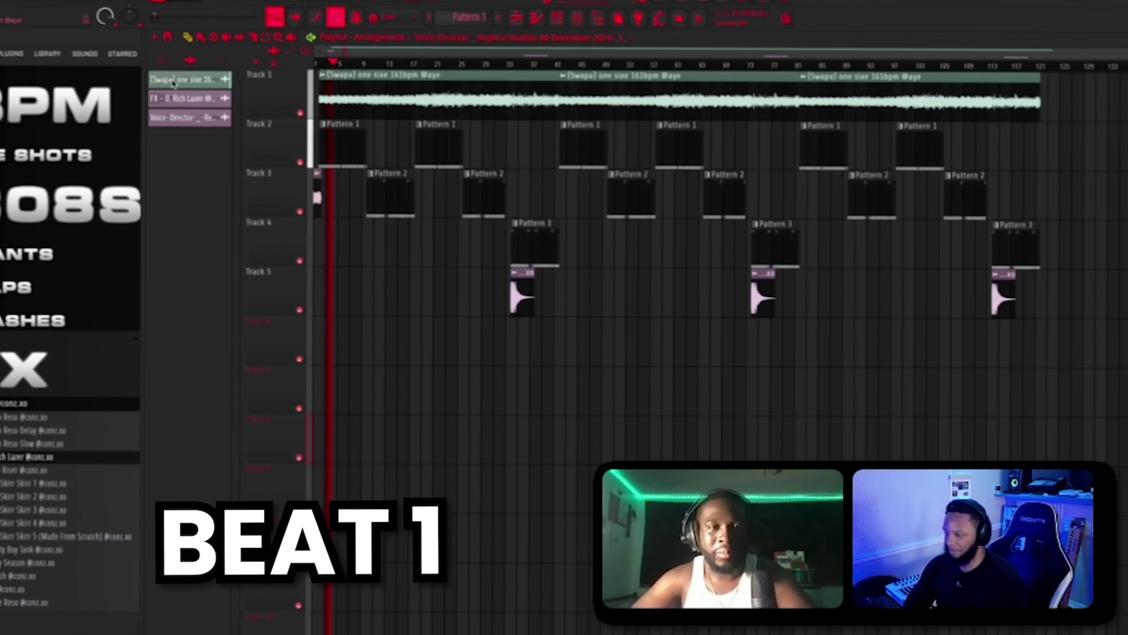
left_click(160, 63)
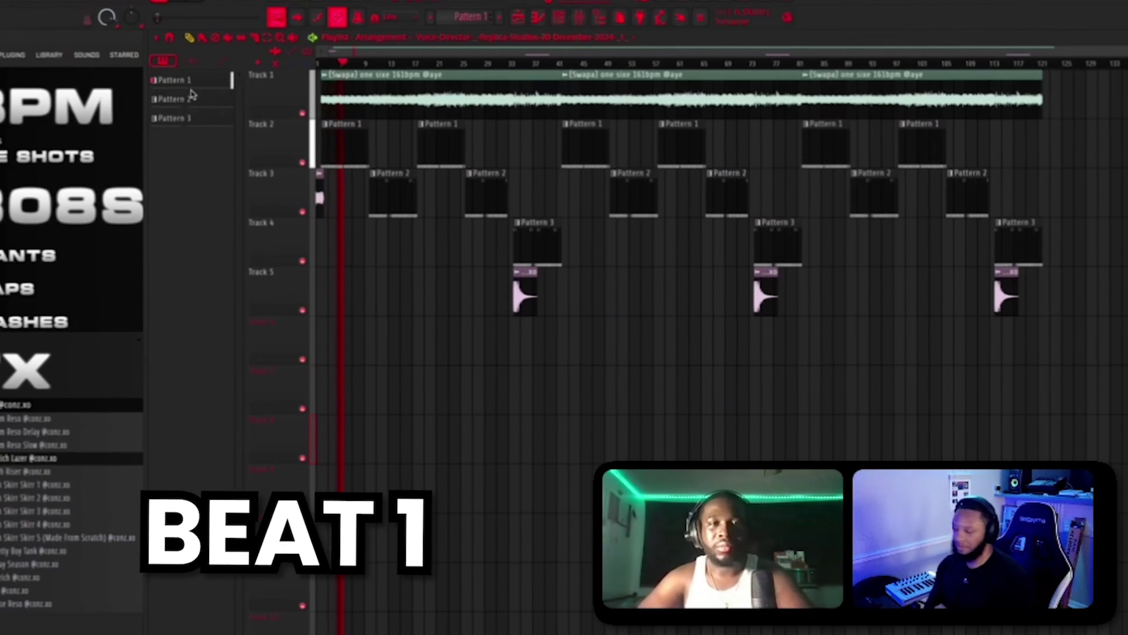
left_click(223, 60)
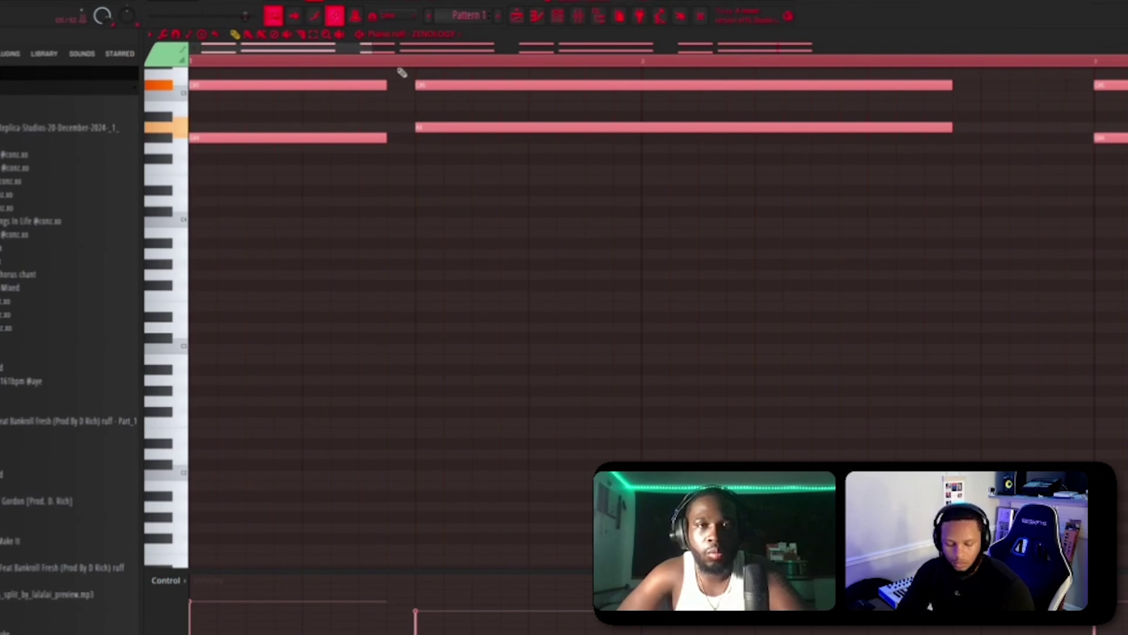
- Give a second ZENOLOGY channel two short accent notes, one low and one high, per two-bar phrase, repeated across eight bars
left_click_drag(368, 50, 819, 111)
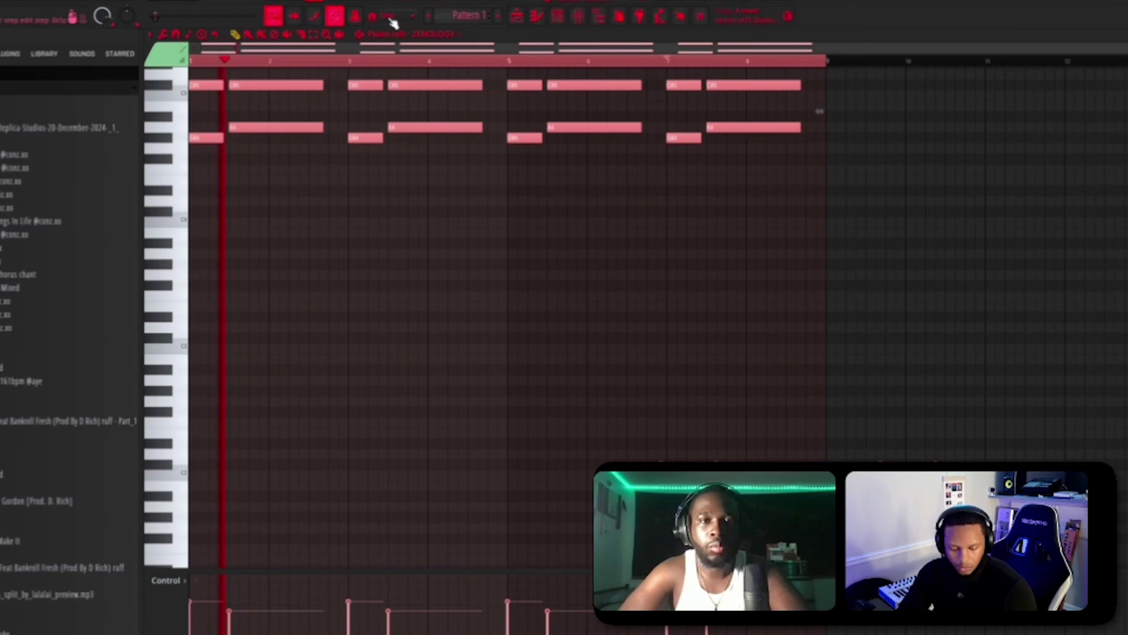
key("F7")
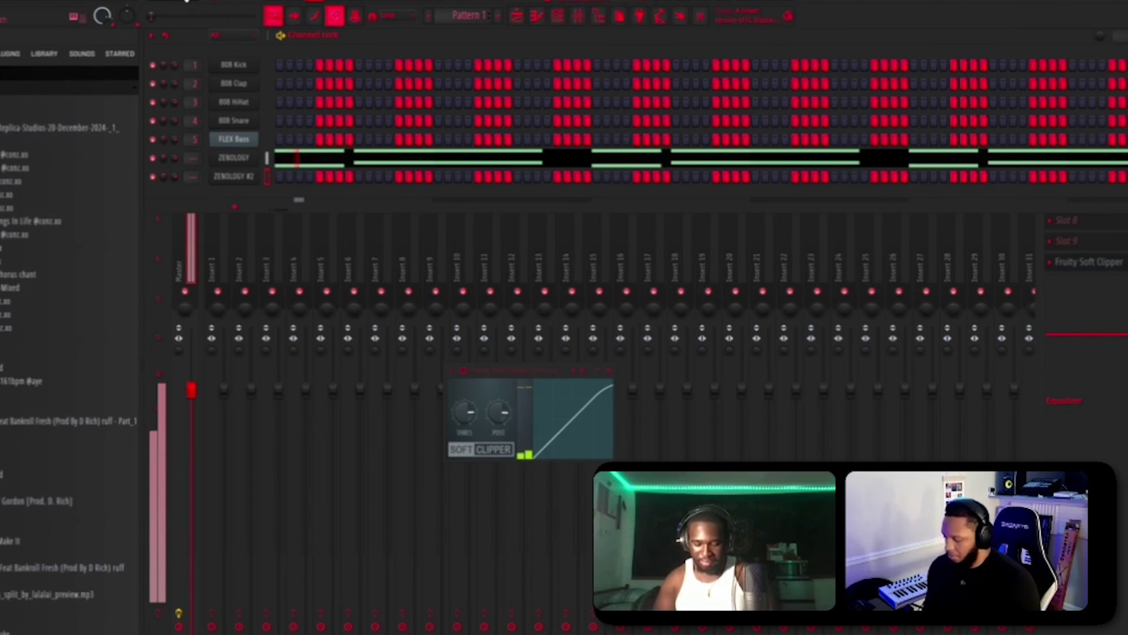
key("F7")
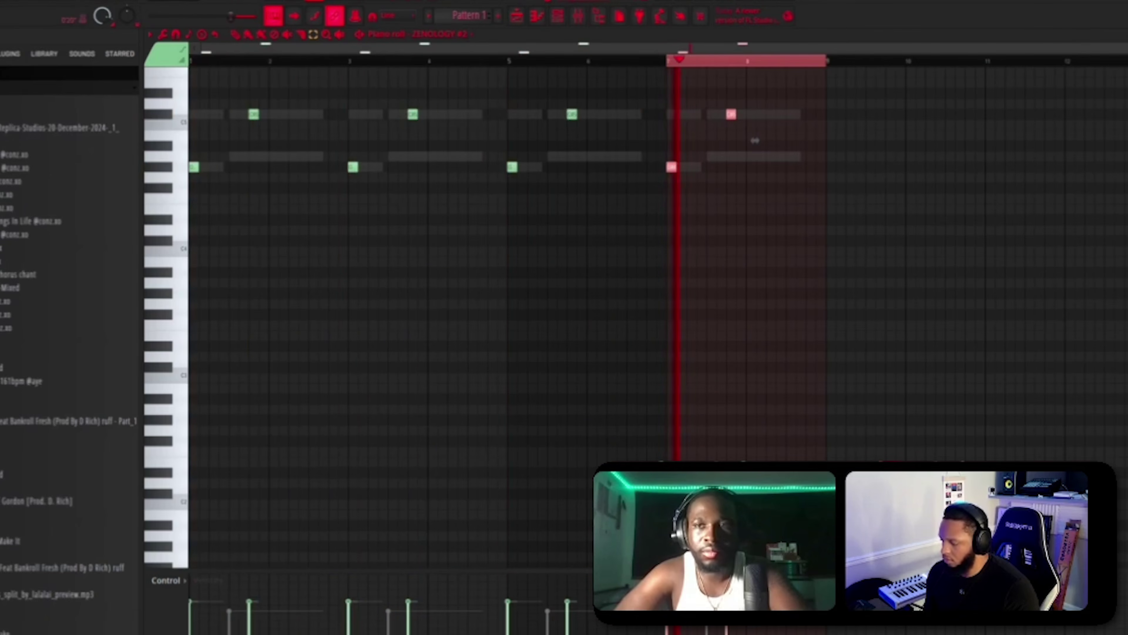
- Record a two-note low bass line in a third ZENOLOGY channel and repeat the two-bar phrase across the pattern
key("F7")
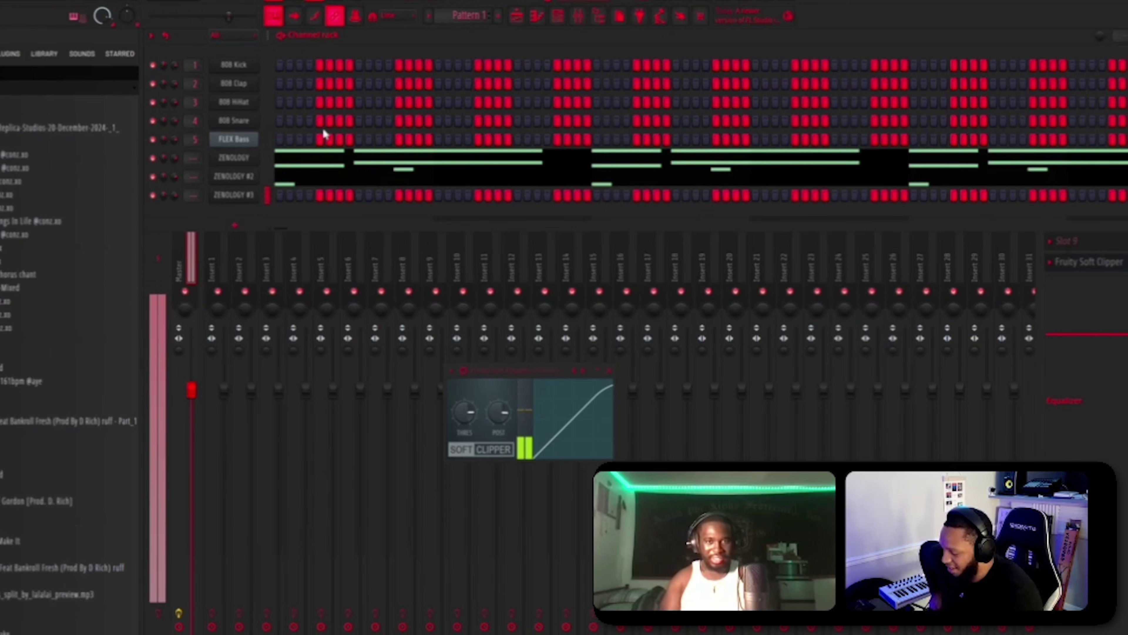
key("F7")
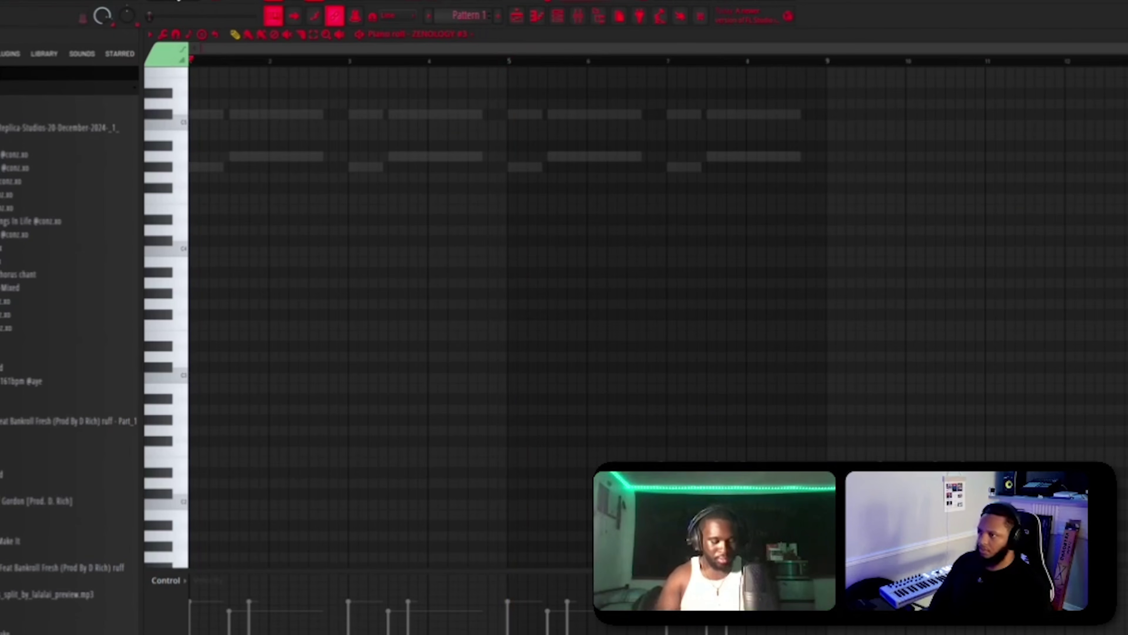
key("space")
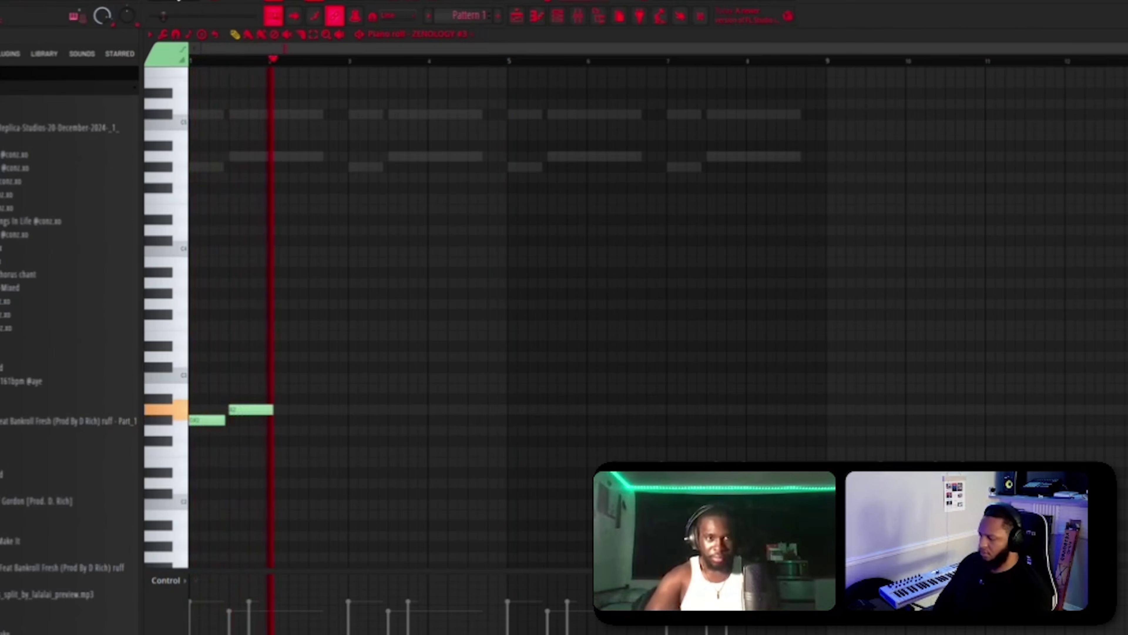
key("F7")
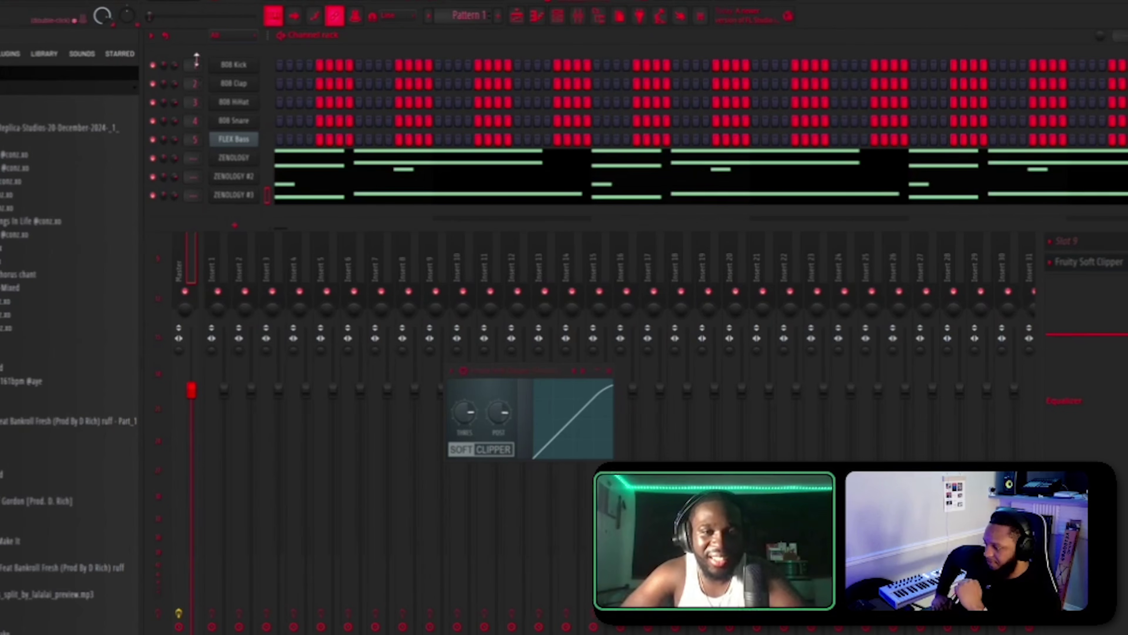
- Record a four-note chord held for two bars in a fourth ZENOLOGY channel and duplicate it three times to fill eight bars
key("space")
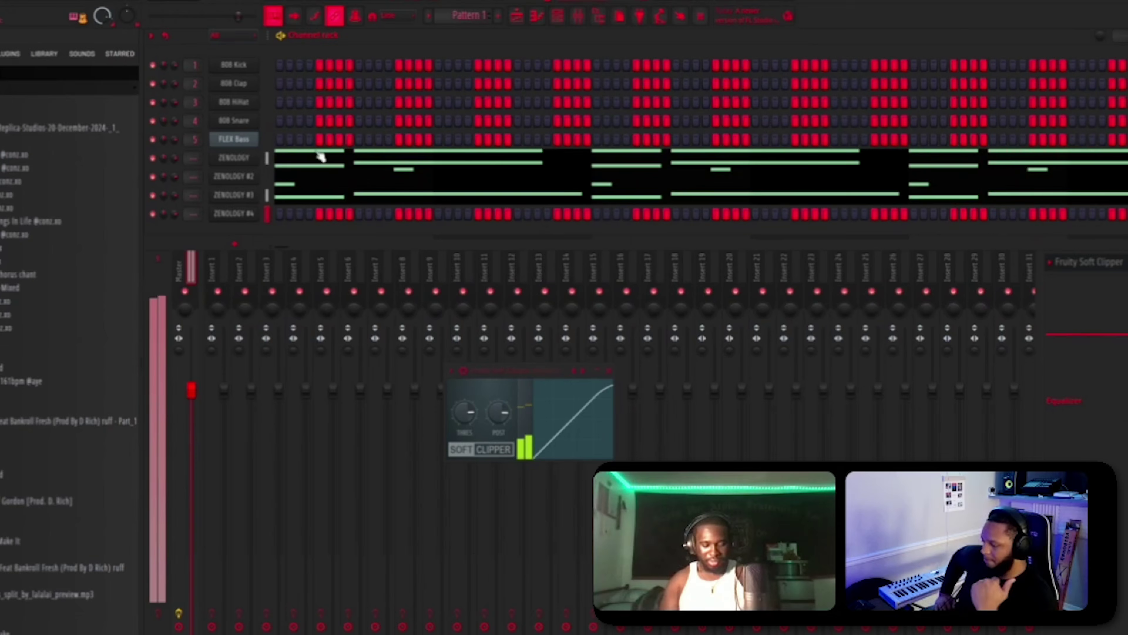
key("space")
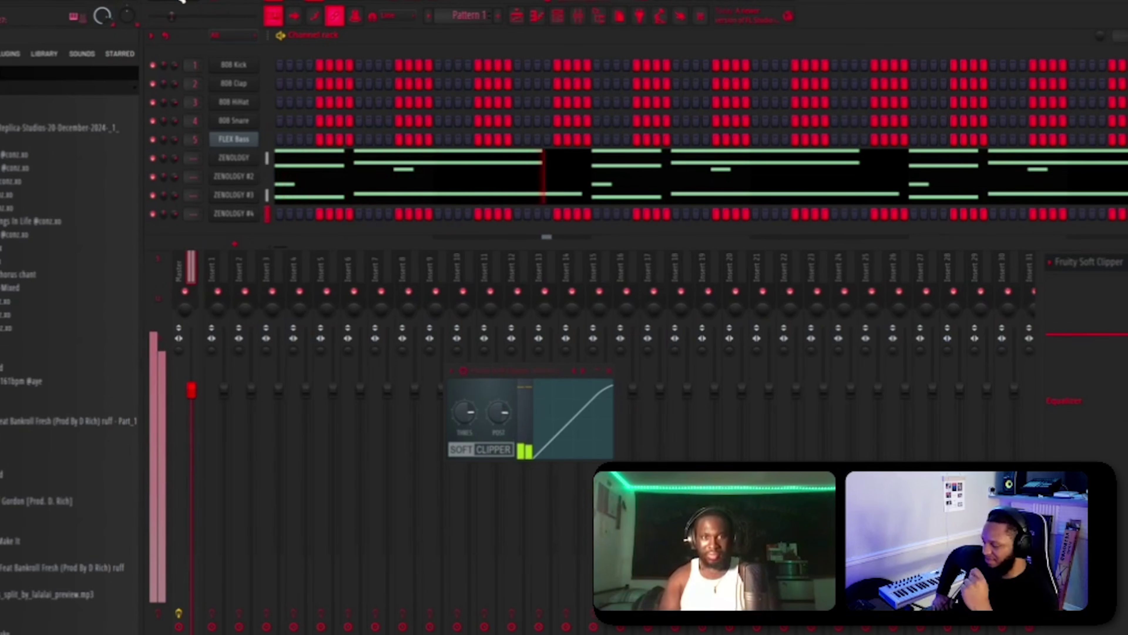
left_click(183, 1)
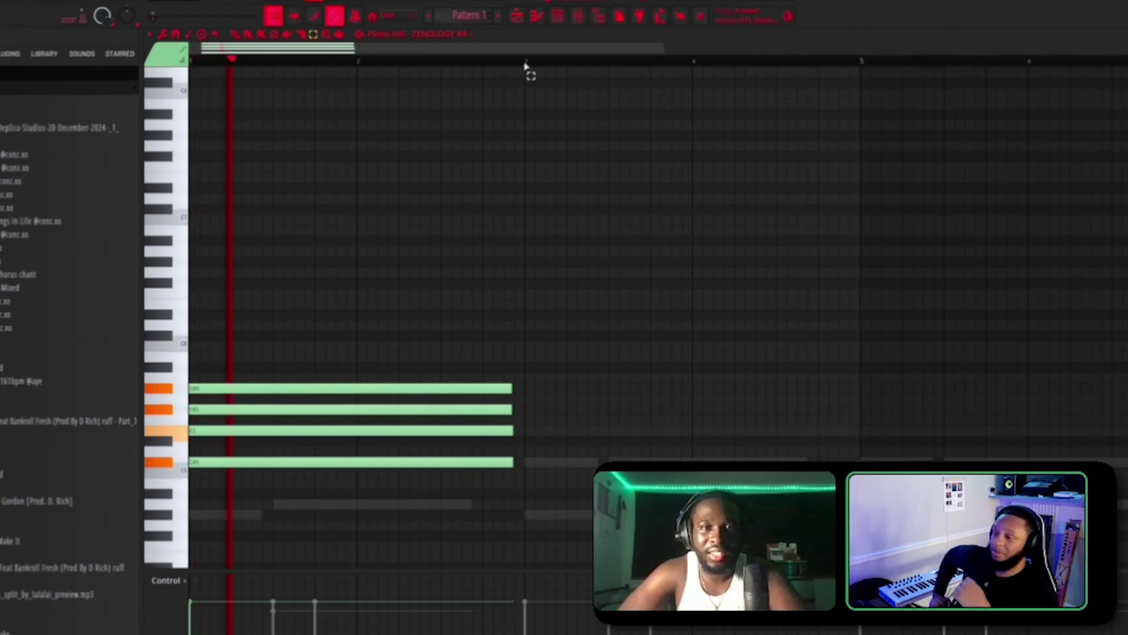
key("ctrl+a")
key("ctrl+b")
key("ctrl+b")
key("ctrl+b")
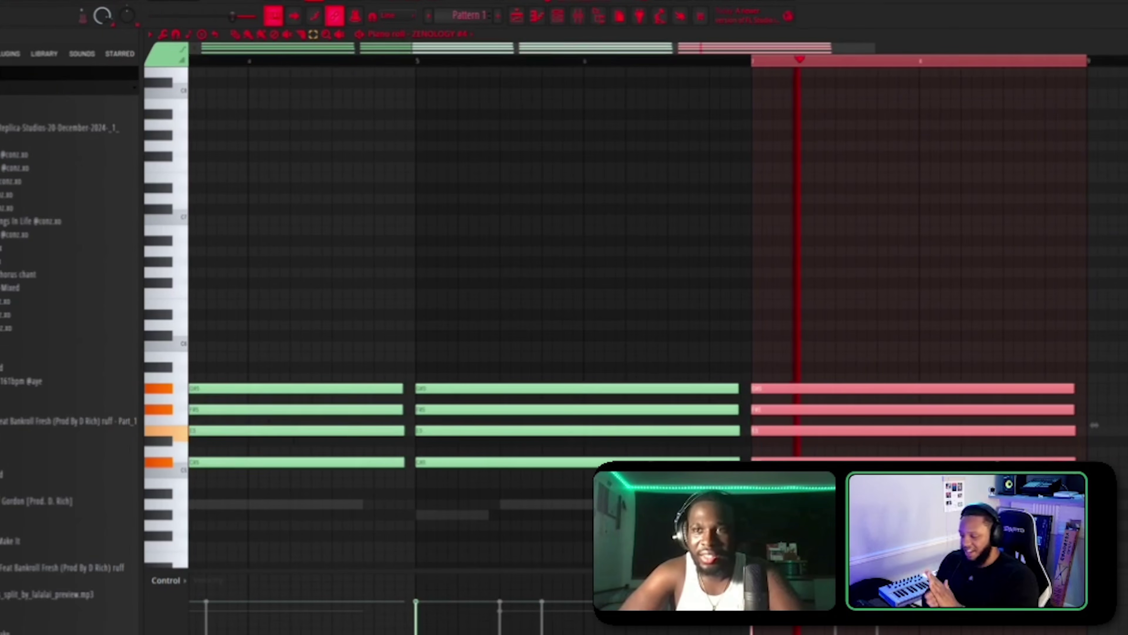
- Add a fifth ZENOLOGY channel with a sustained two-bar note repeated across the pattern and play the layers together
key("F7")
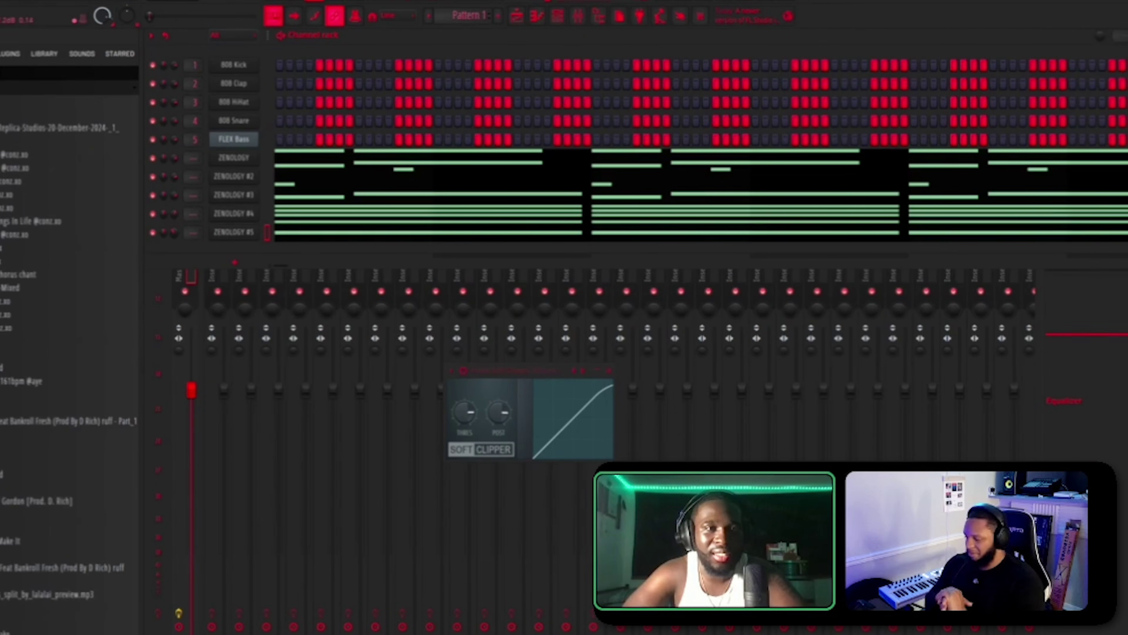
key("space")
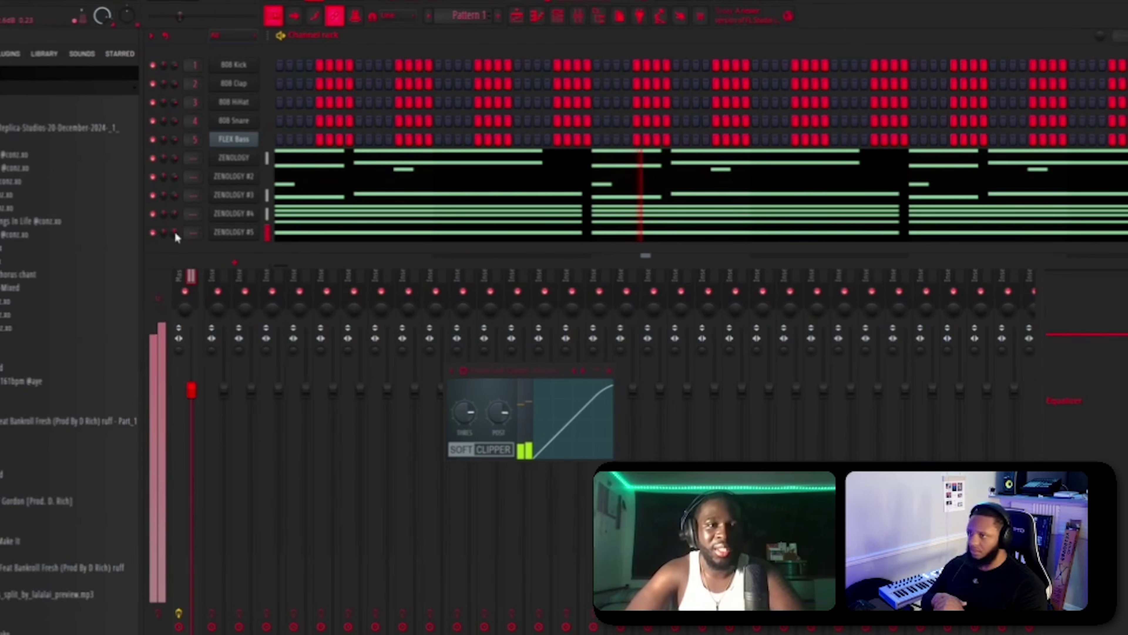
left_click(296, 343)
- Record a rising four-note arpeggio over the first two bars in a sixth ZENOLOGY channel
left_click(177, 1)
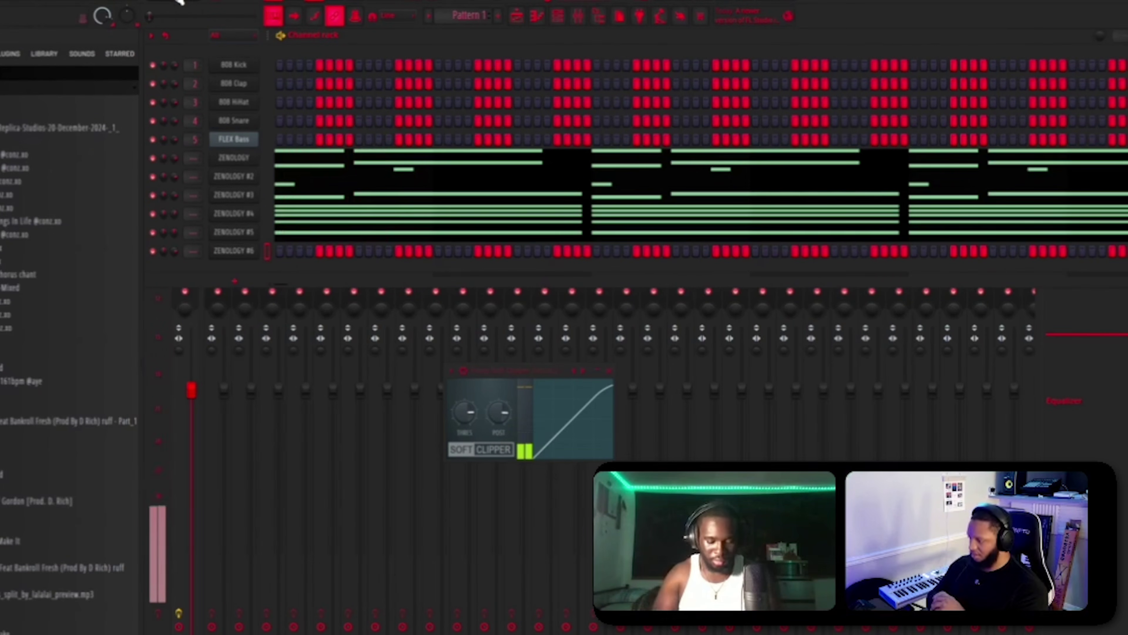
left_click(177, 1)
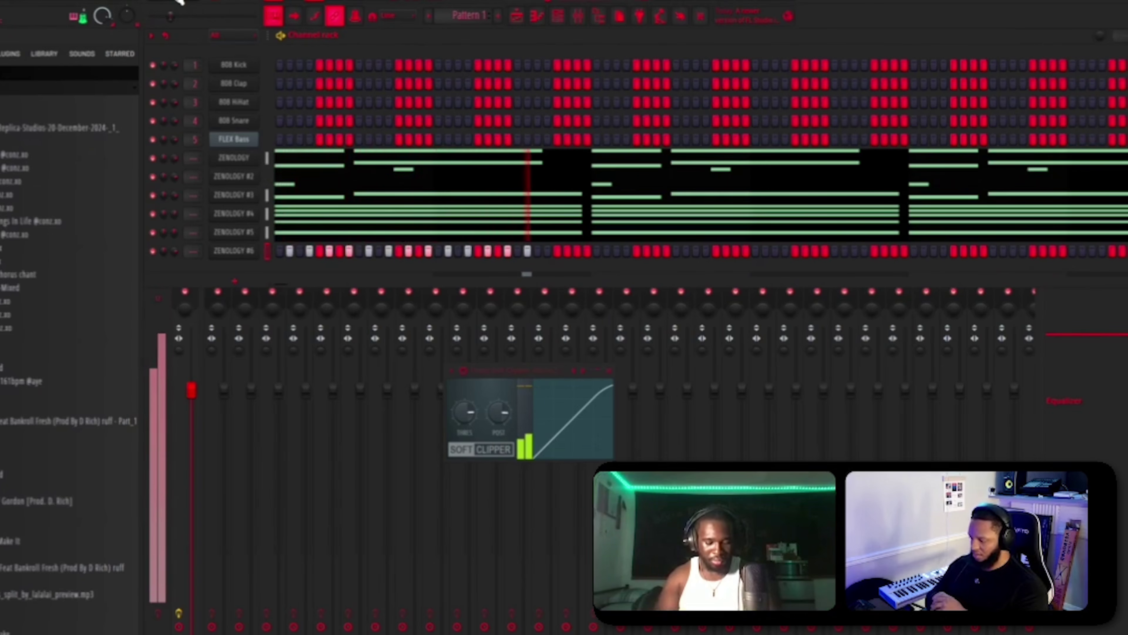
left_click(177, 1)
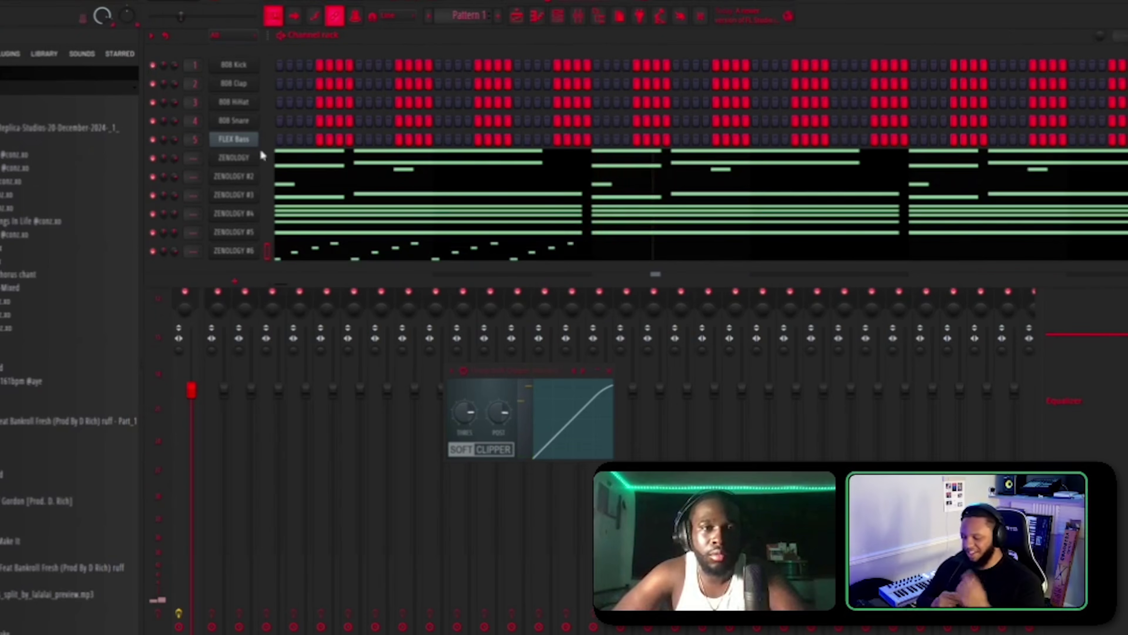
- Lower the arpeggio an octave, keep only its second bar, and repeat it in every two-bar phrase up to bar 8
left_click(283, 254)
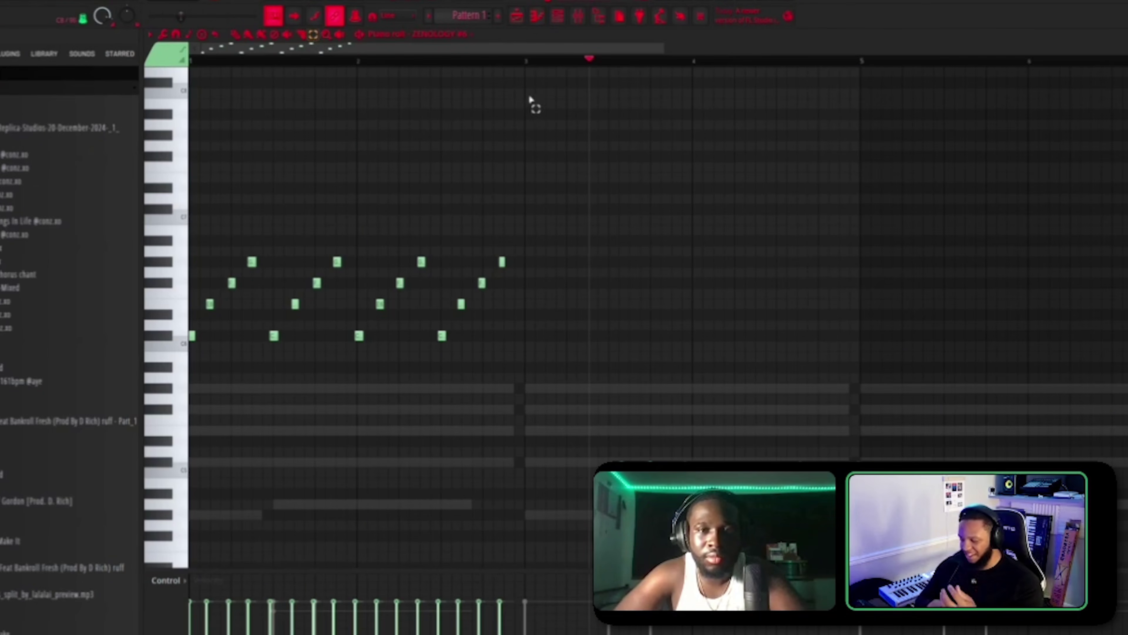
key("ctrl+a")
left_click_drag(518, 64, 206, 88)
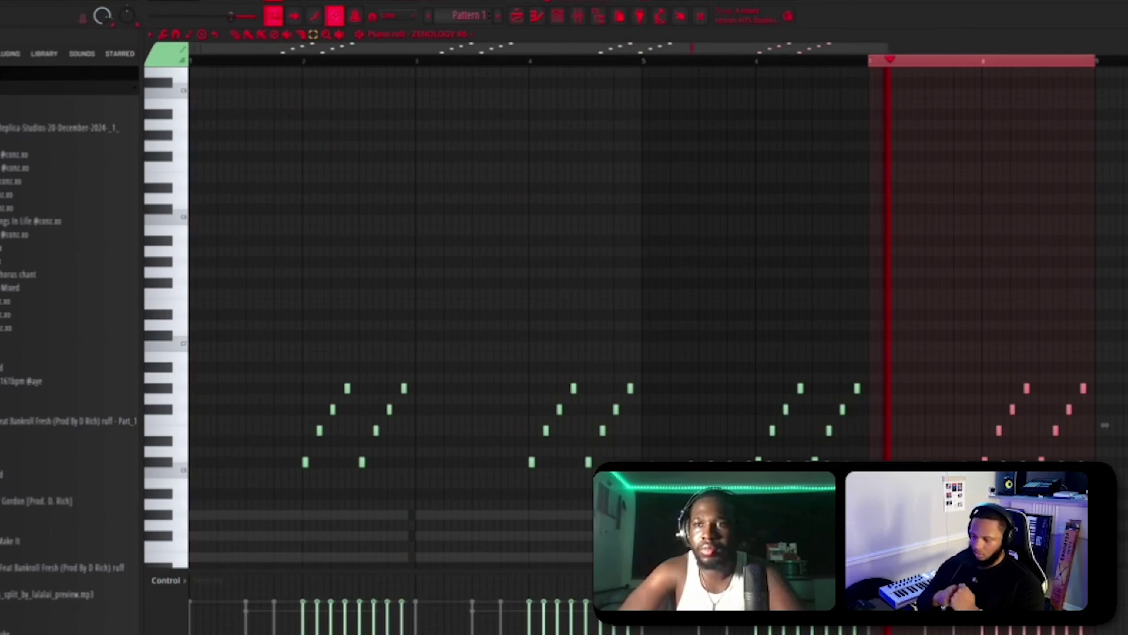
key("F7")
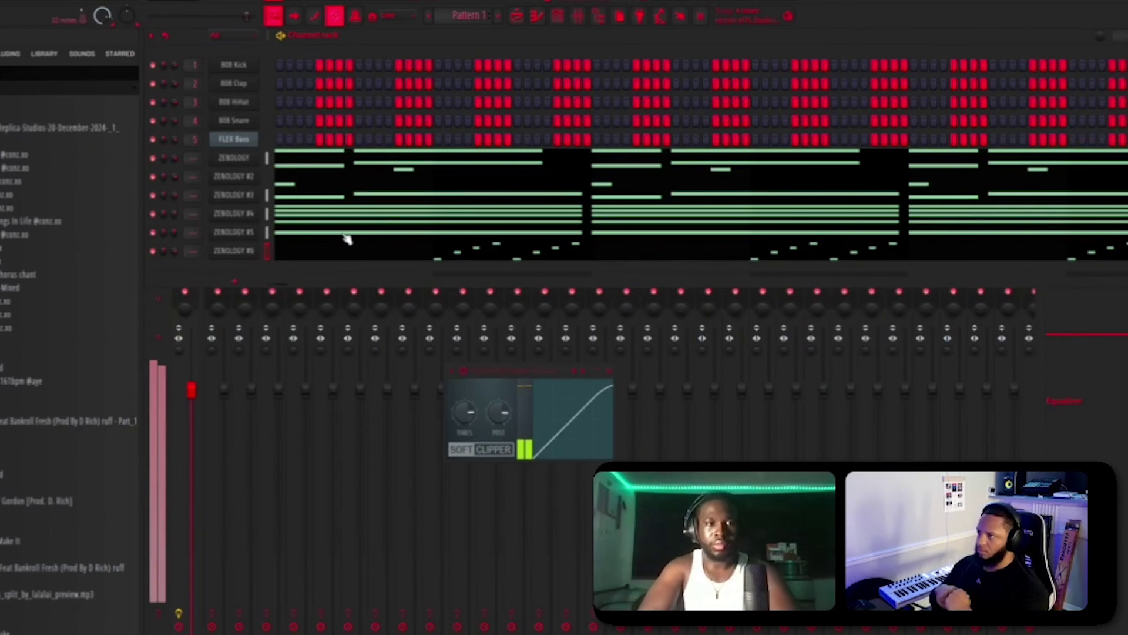
- Record a two-bar lead in a seventh ZENOLOGY channel, with three repeated notes followed by a higher note in each bar
key("space")
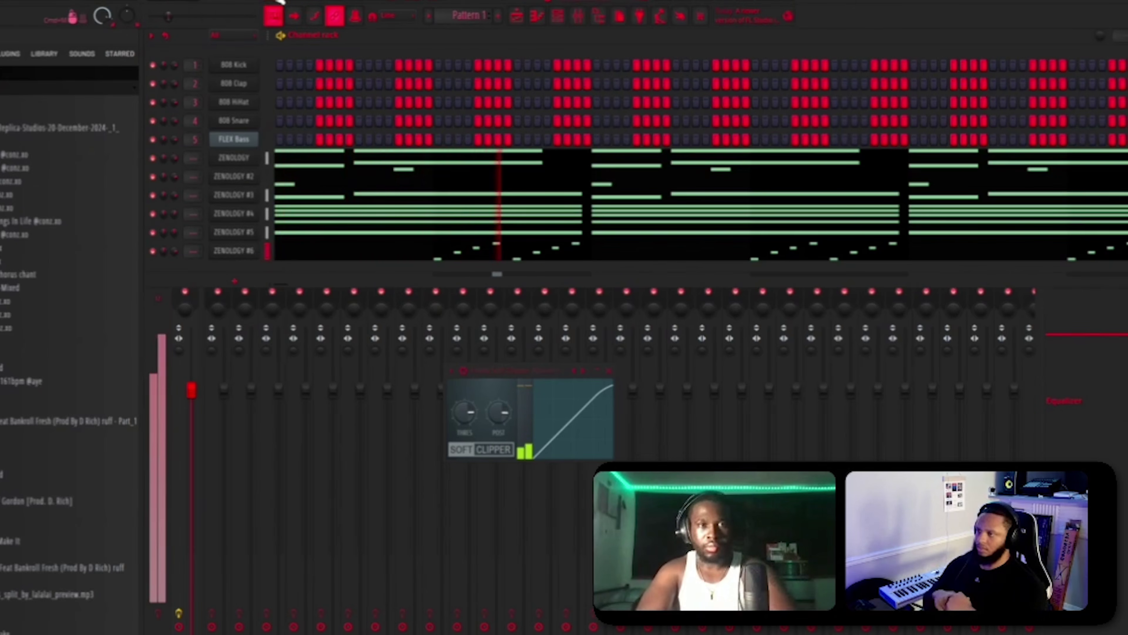
left_click(234, 281)
left_click(226, 252)
key("space")
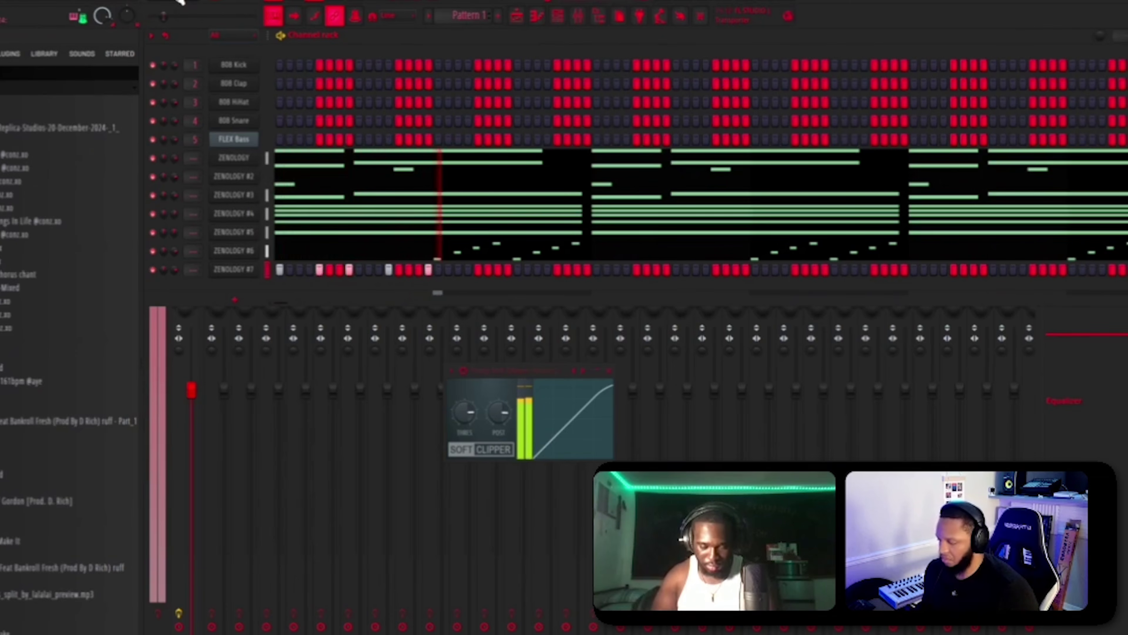
key("space")
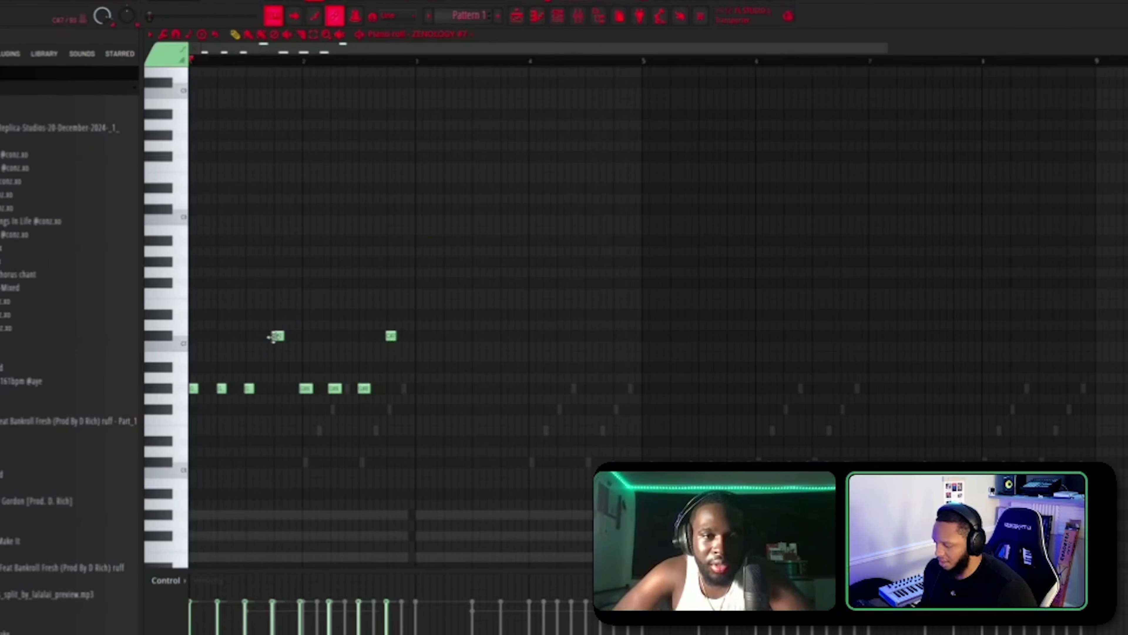
- Keep only the second bar of the ZENOLOGY #7 lead, repeated in every two-bar phrase, and play the pattern
scroll(340, 162, "up", 3)
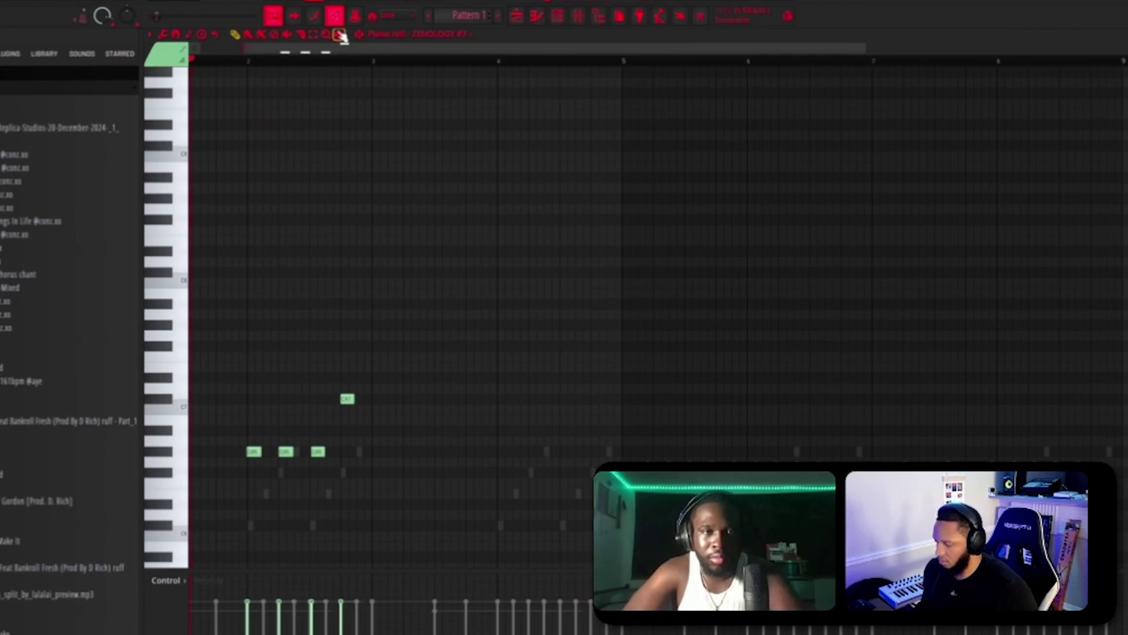
key("space")
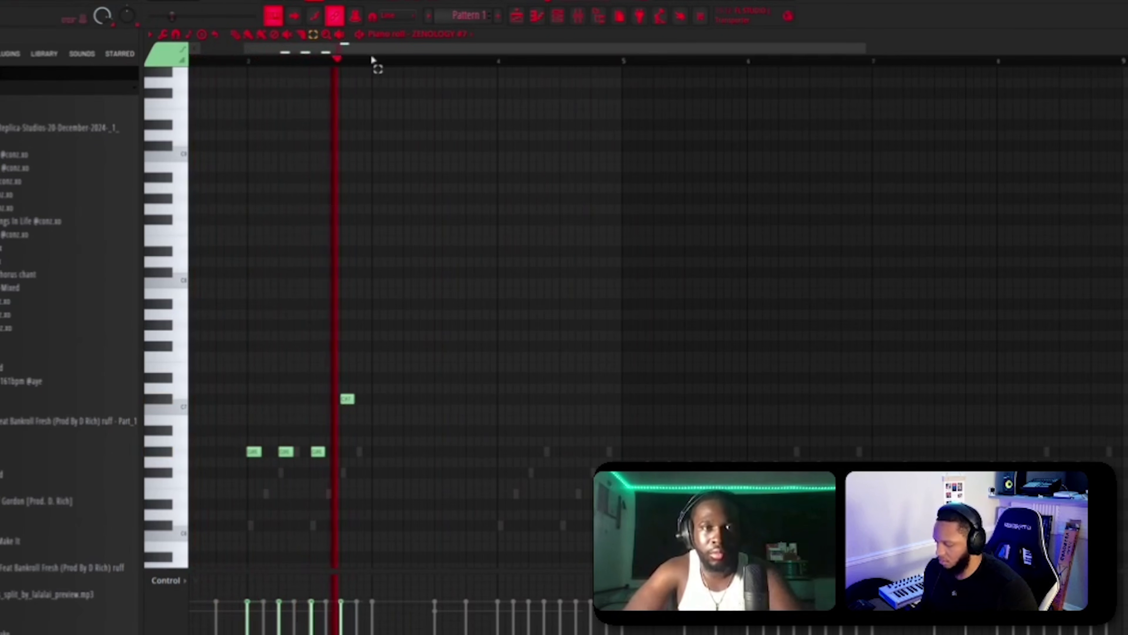
key("F7")
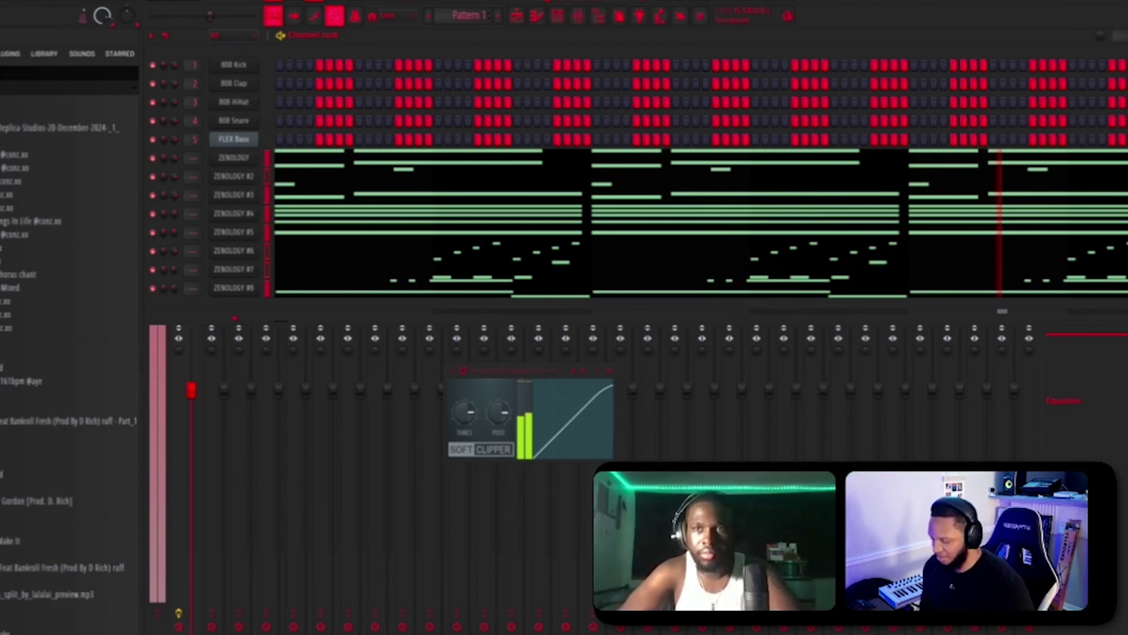
- Return to the playlist, place Pattern 1 on Track 1, and move the clip towards the start of the timeline
key("Escape")
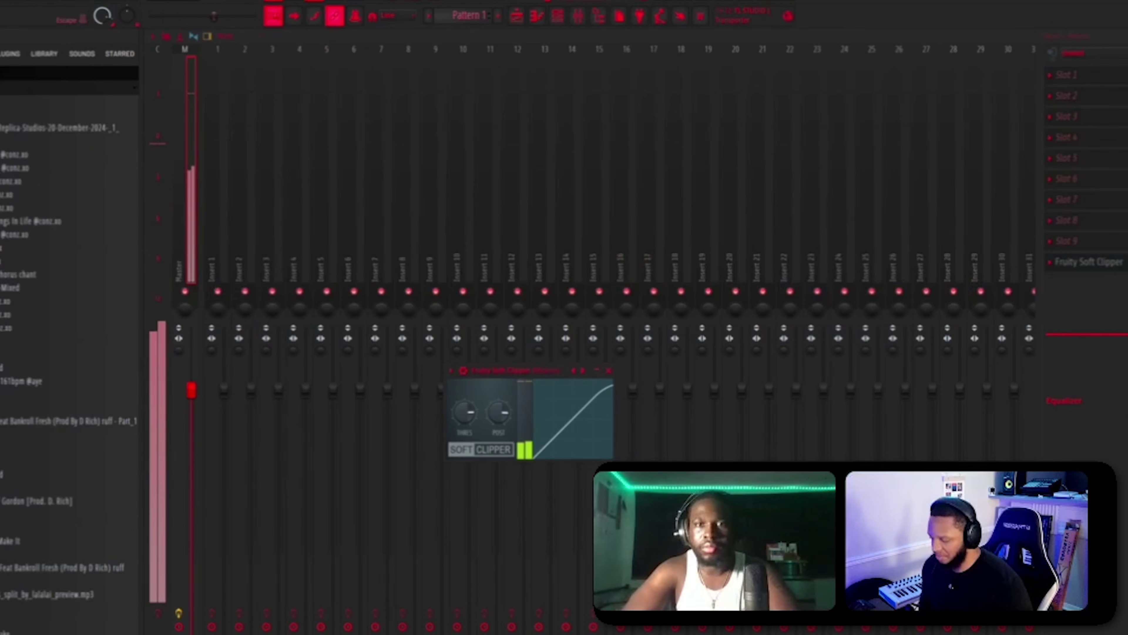
key("Escape")
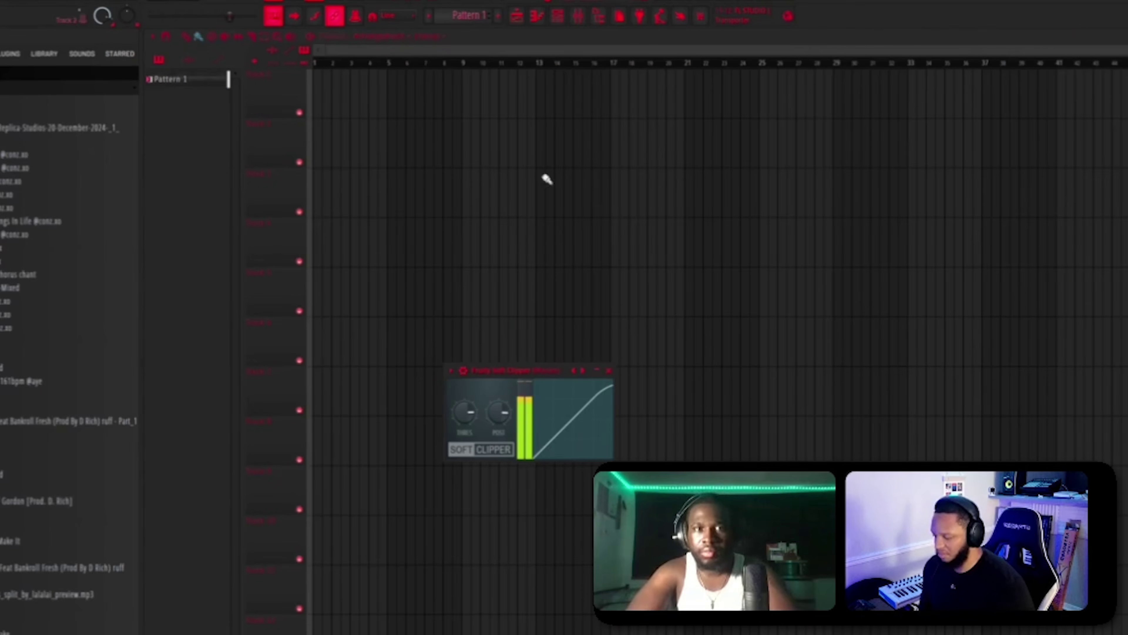
left_click_drag(176, 78, 417, 104)
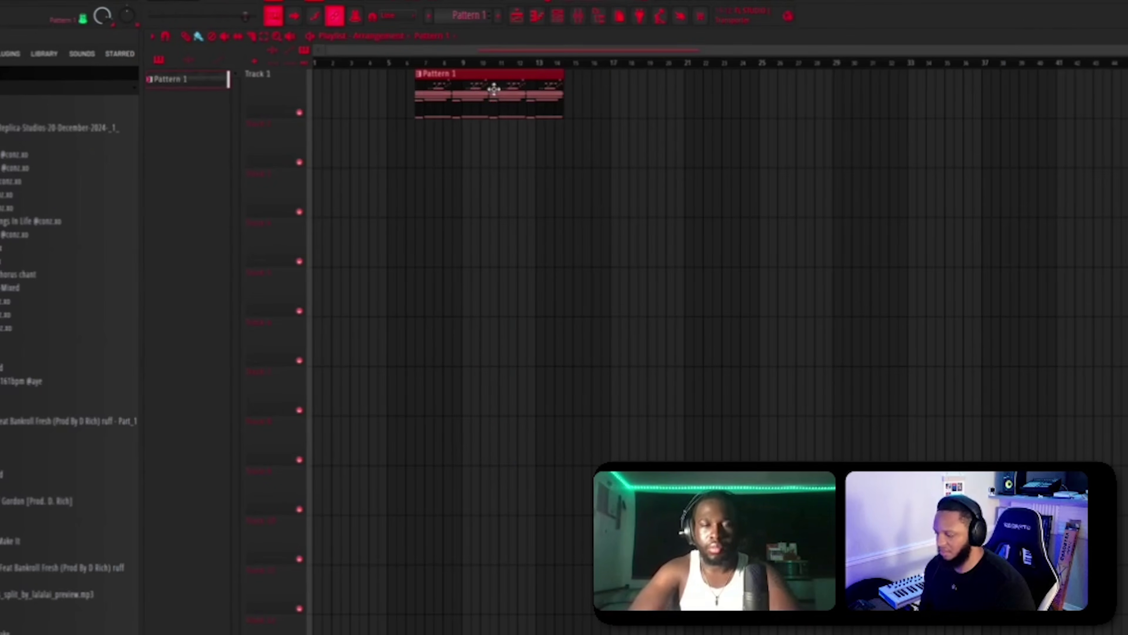
left_click_drag(494, 89, 449, 80)
- In the ZENOLOGY #4 notes, delete the long upper-octave chords, keeping only the short one at the end of bar 2
double_click(453, 95)
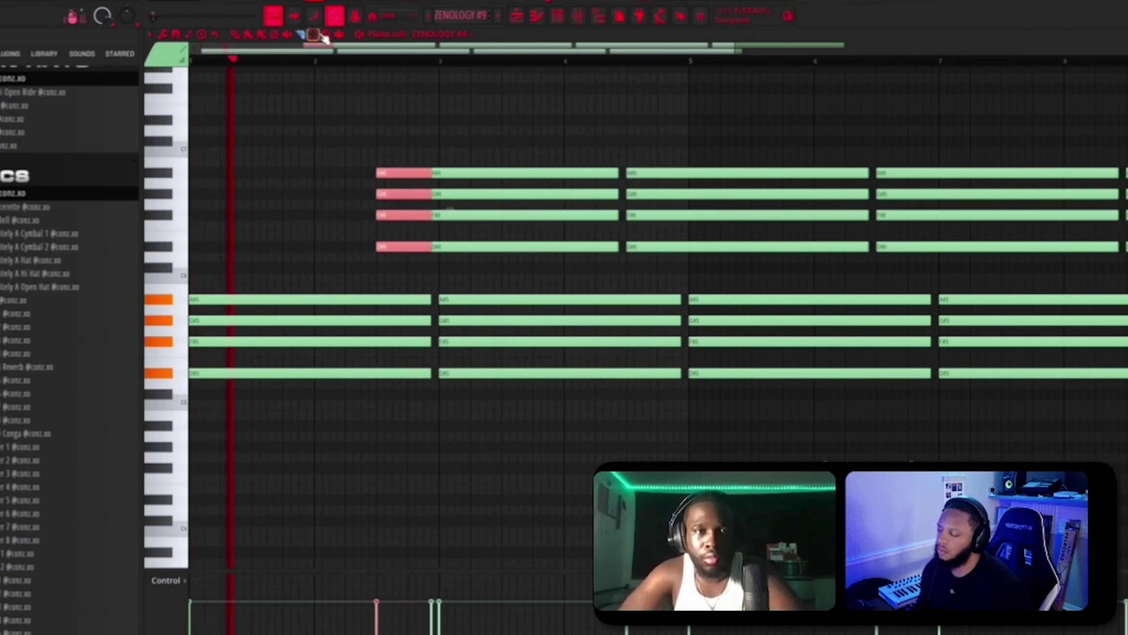
left_click_drag(545, 161, 548, 287)
key("Delete")
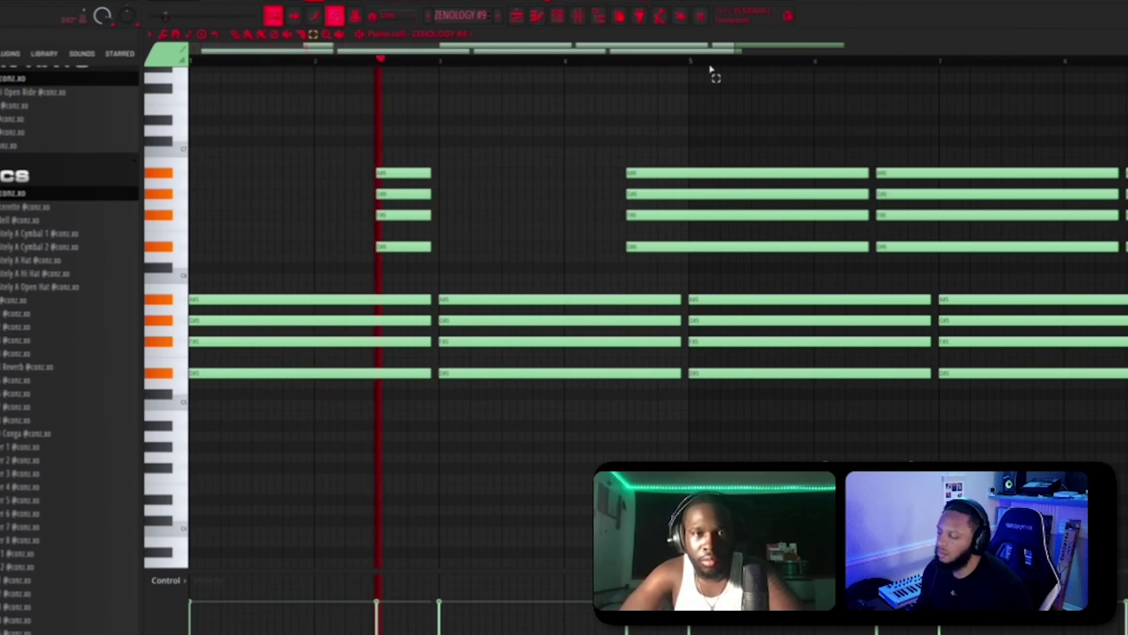
scroll(739, 58, "down", 3)
left_click_drag(532, 138, 924, 259)
key("Delete")
- Delete the lower chords after the first two bars and duplicate the remaining two-bar chord phrase three times
left_click_drag(436, 272, 920, 525)
key("Delete")
key("ctrl+b")
key("ctrl+b")
key("ctrl+b")
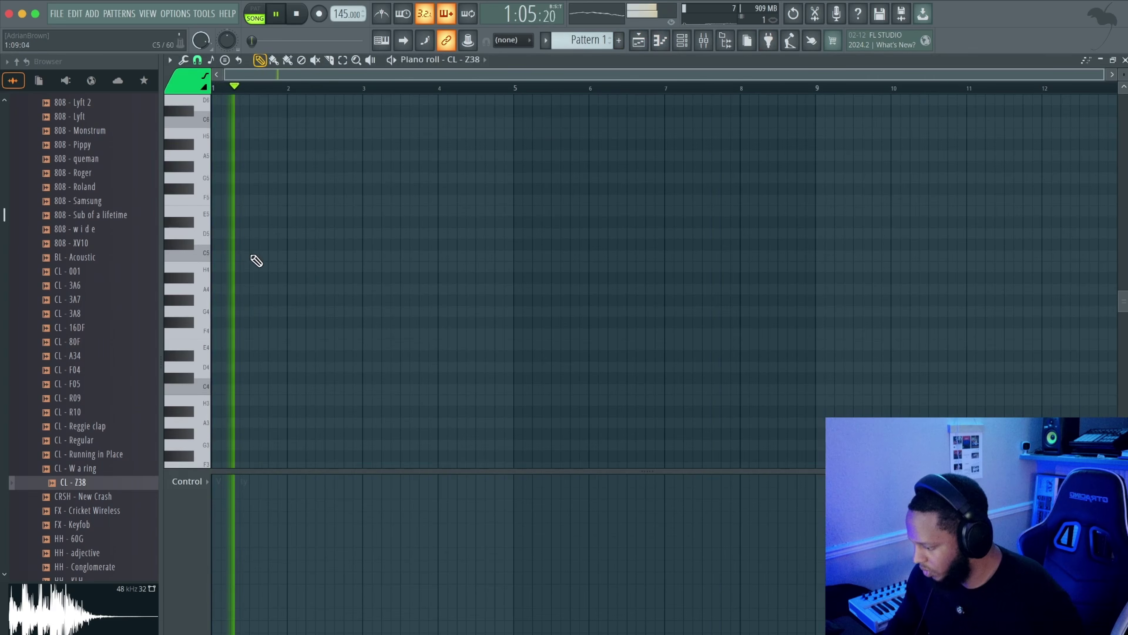
- Place a CL - Z38 clap on beat 3 of each bar through bar 8, with slightly reduced velocity
left_click(250, 255)
left_click_drag(263, 493, 257, 500)
left_click(328, 257)
key("ctrl+b")
key("ctrl+d")
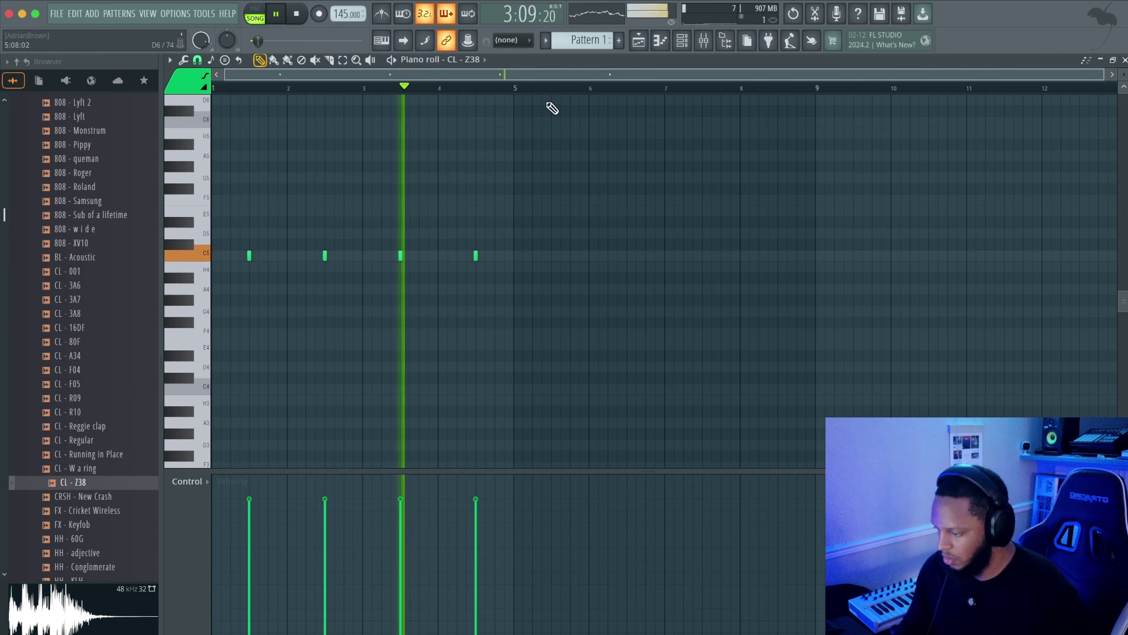
key("ctrl+b")
key("ctrl+d")
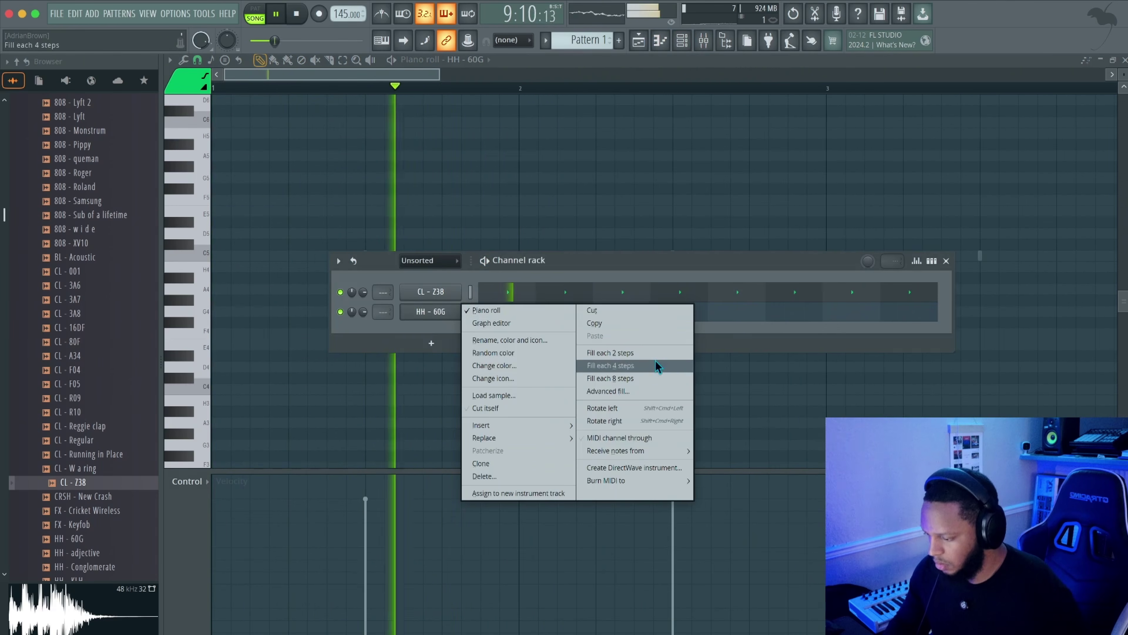
- Fill the HH - 60G hi-hat channel every 4 steps and move the channel rack higher up
left_click(617, 365)
left_click(937, 259)
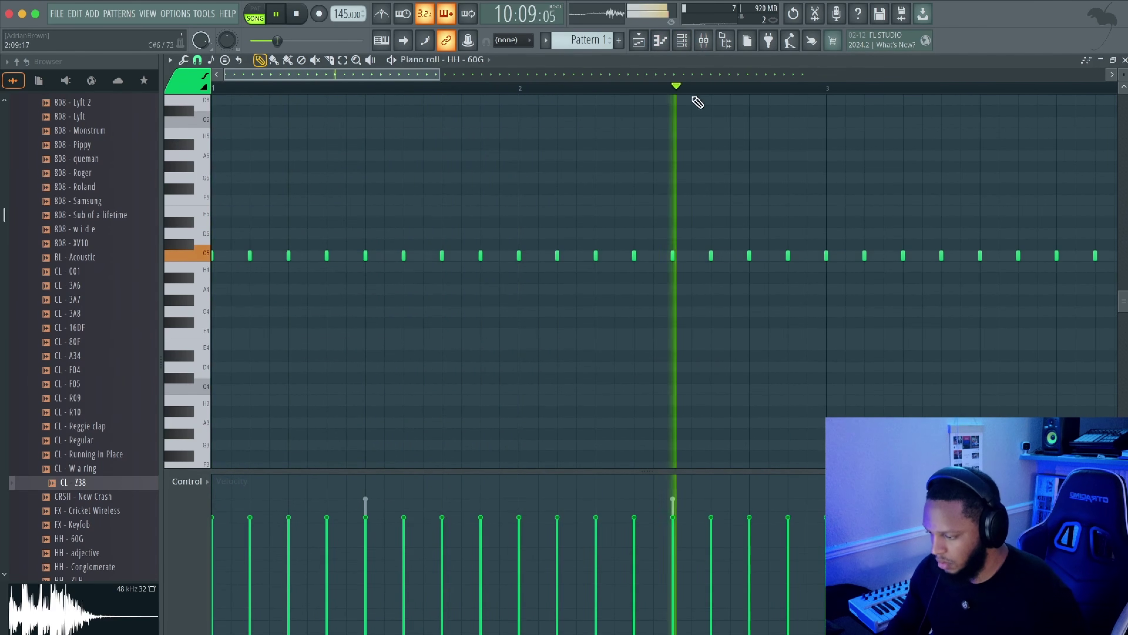
scroll(700, 93, "down", 5)
left_click(683, 42)
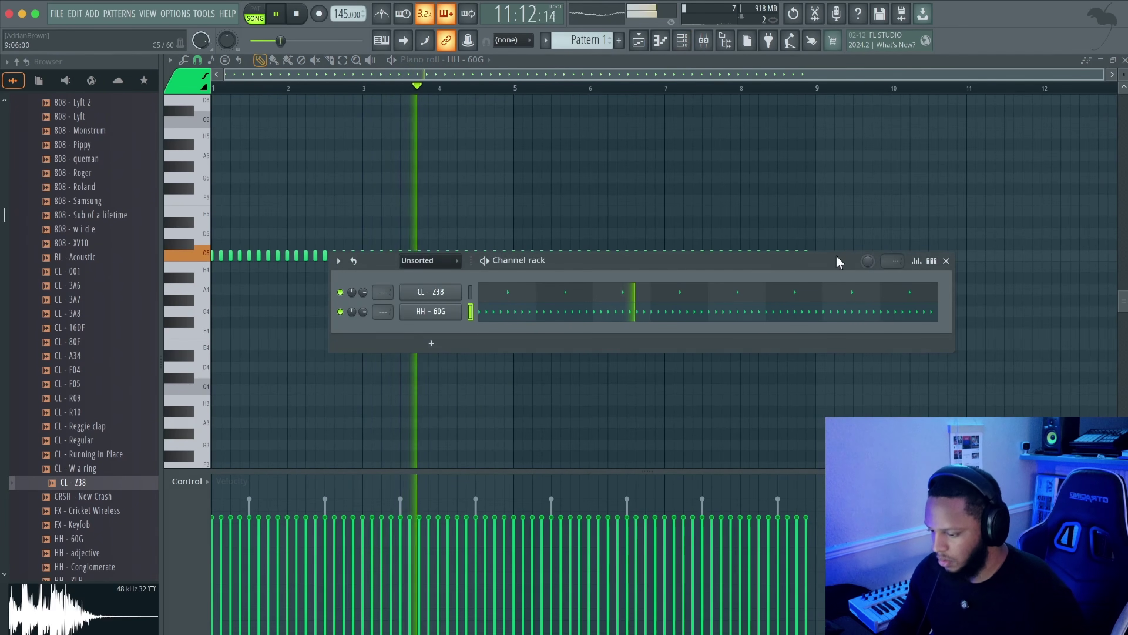
left_click_drag(843, 261, 821, 160)
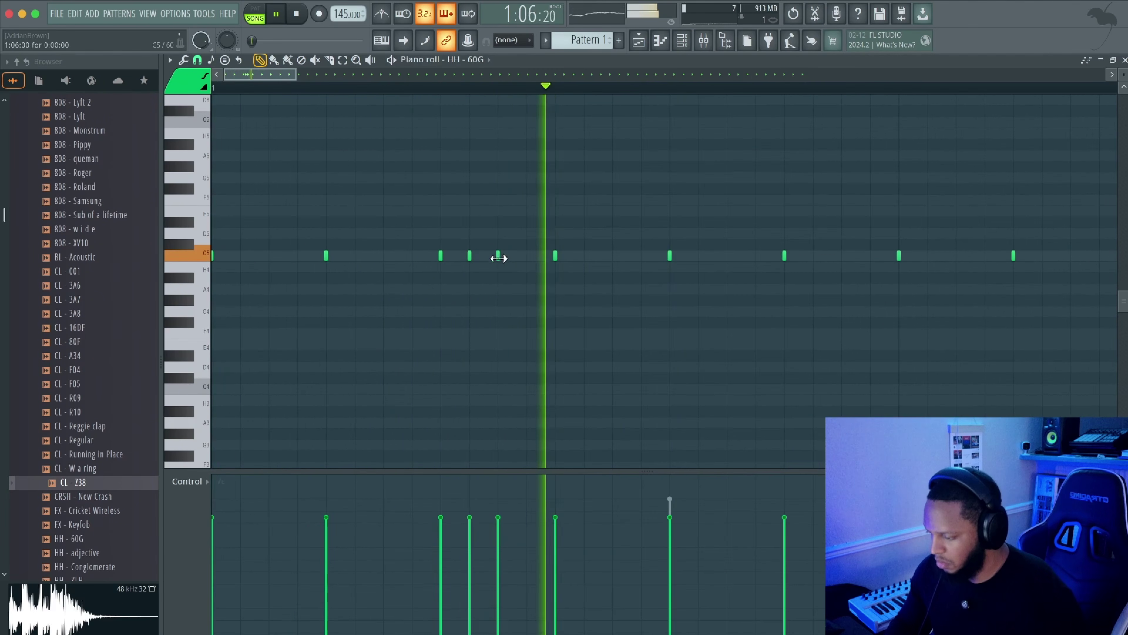
- Remove the off-beat hi-hats after beats 1, 2 and 3 of bar 1 and add a sixteenth hit after beat 4
key("space")
right_click(325, 257)
key("space")
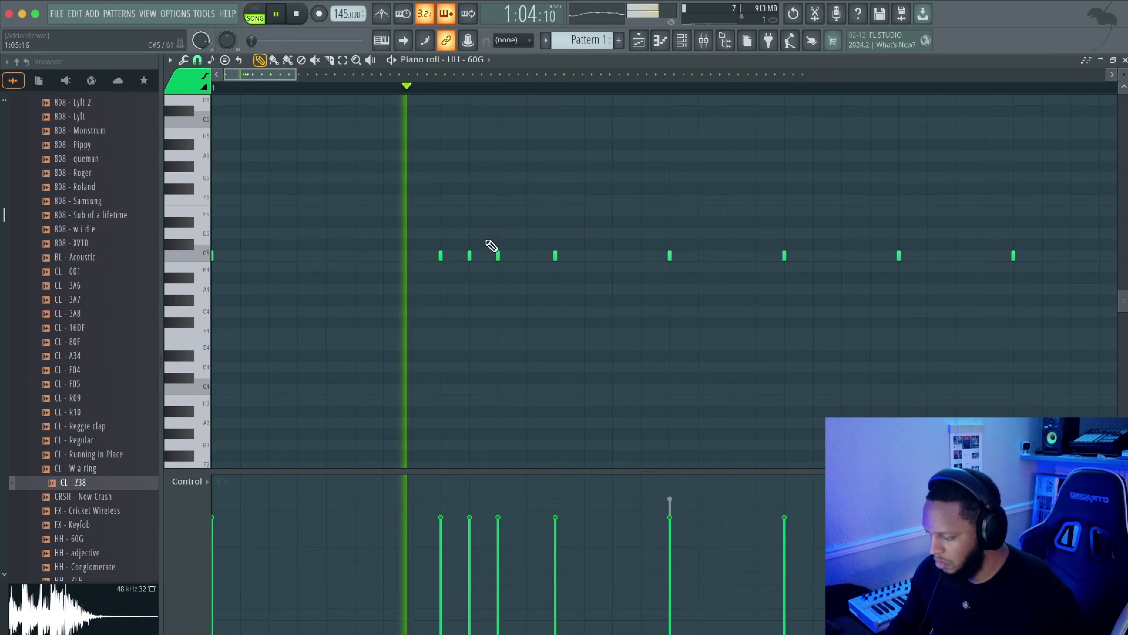
right_click(556, 256)
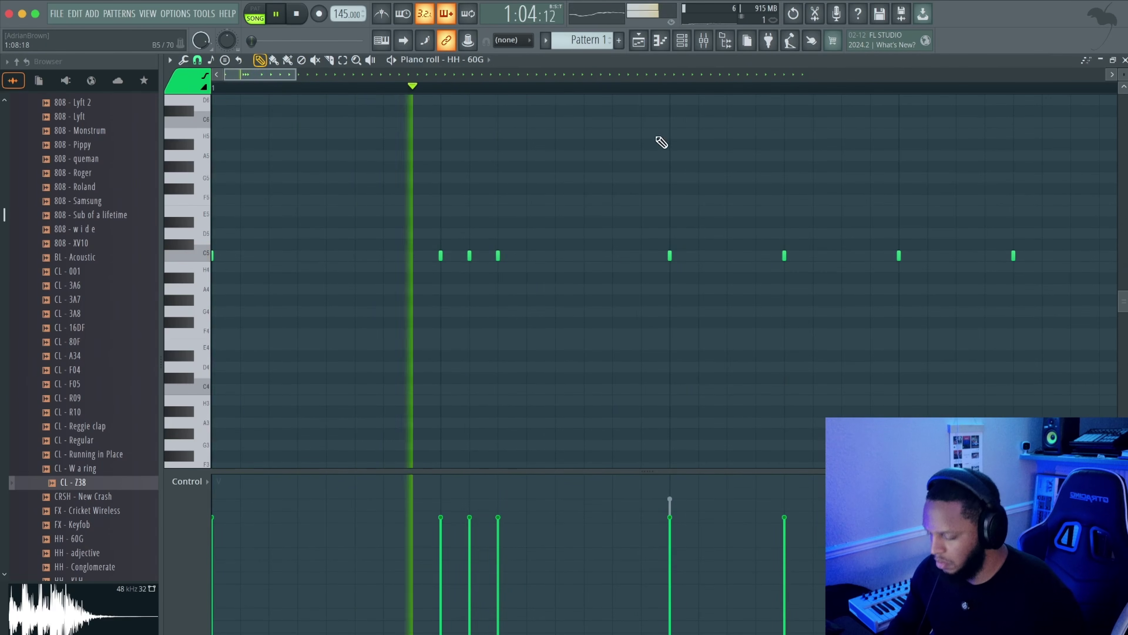
scroll(667, 91, "down", 3)
scroll(666, 93, "down", 1)
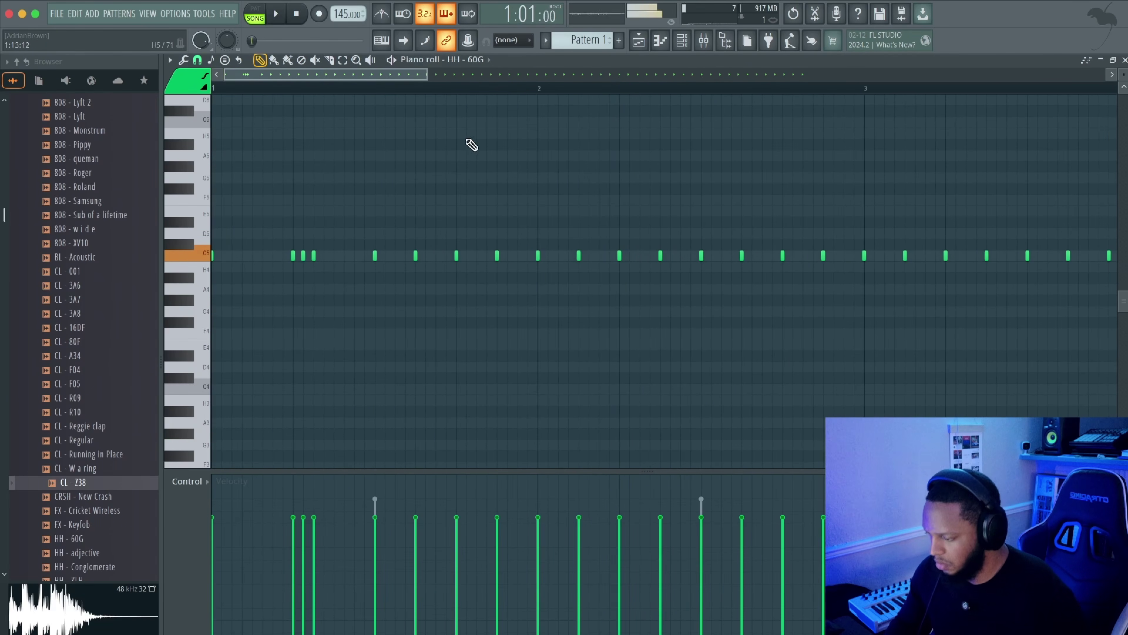
right_click(415, 256)
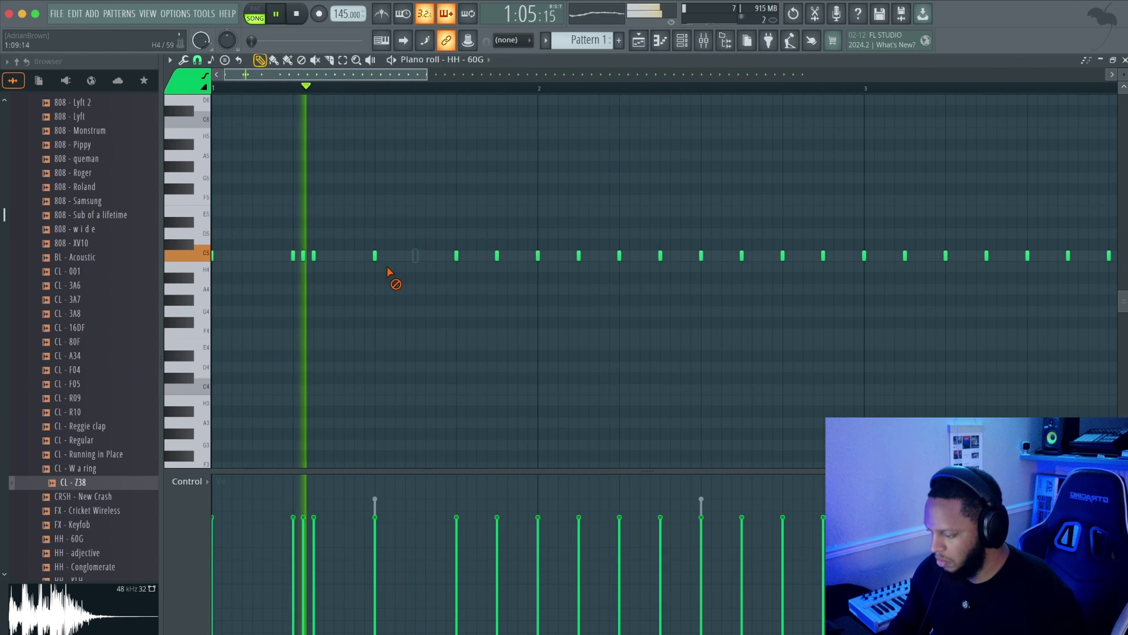
left_click(477, 256)
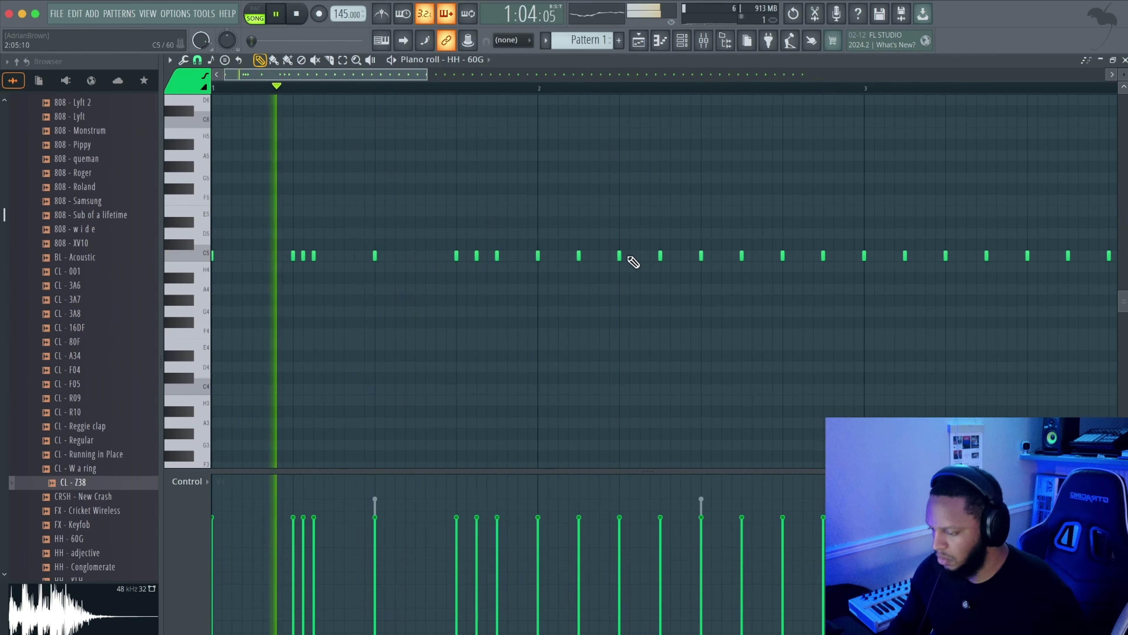
- Add a fast hi-hat roll starting on beat 2 of bar 2 and remove the hit on beat 3
right_click(578, 256)
left_click(629, 256)
left_click(640, 256)
left_click(578, 256)
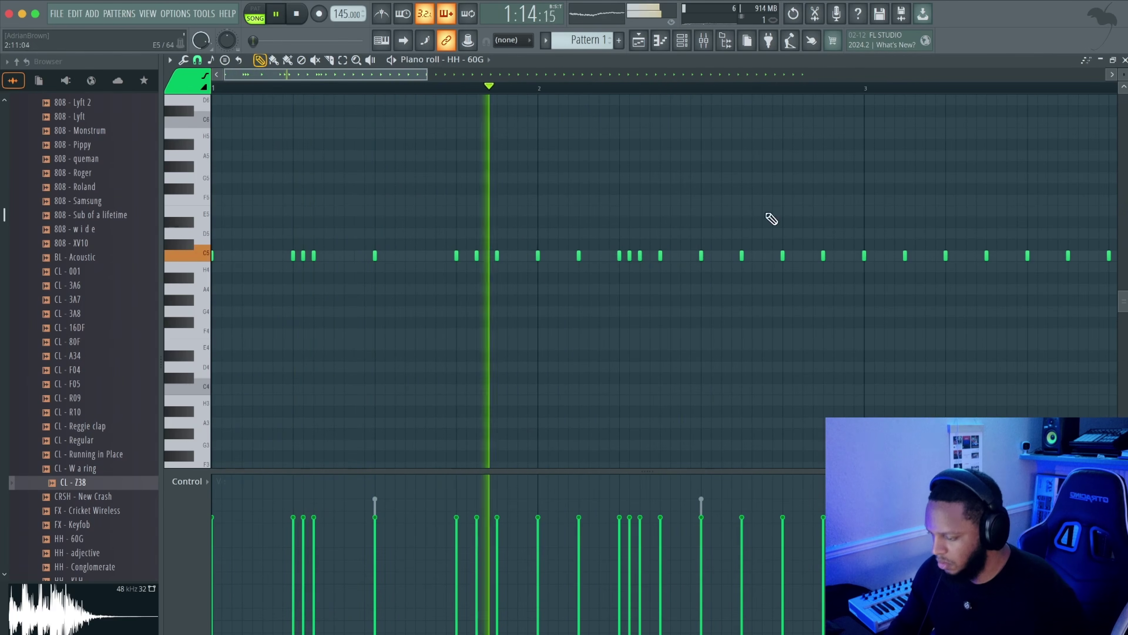
right_click(701, 256)
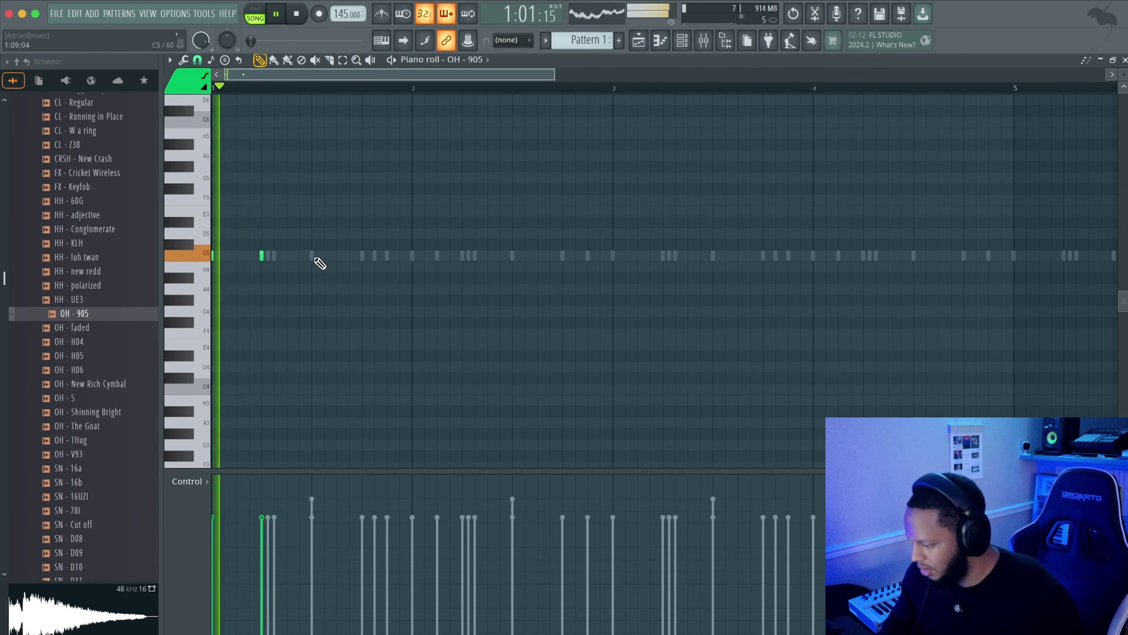
- Stop playback, reopen Pattern 1's OH - 905 notes, and lengthen the open hat on beat 3 of bar 1
key("alt+space")
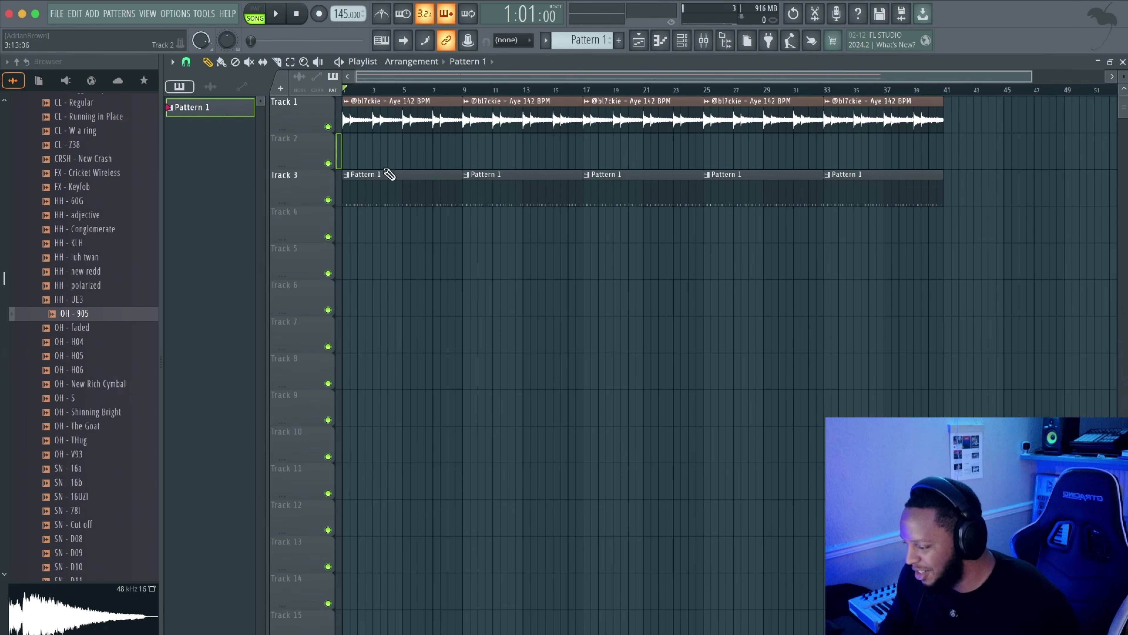
double_click(389, 174)
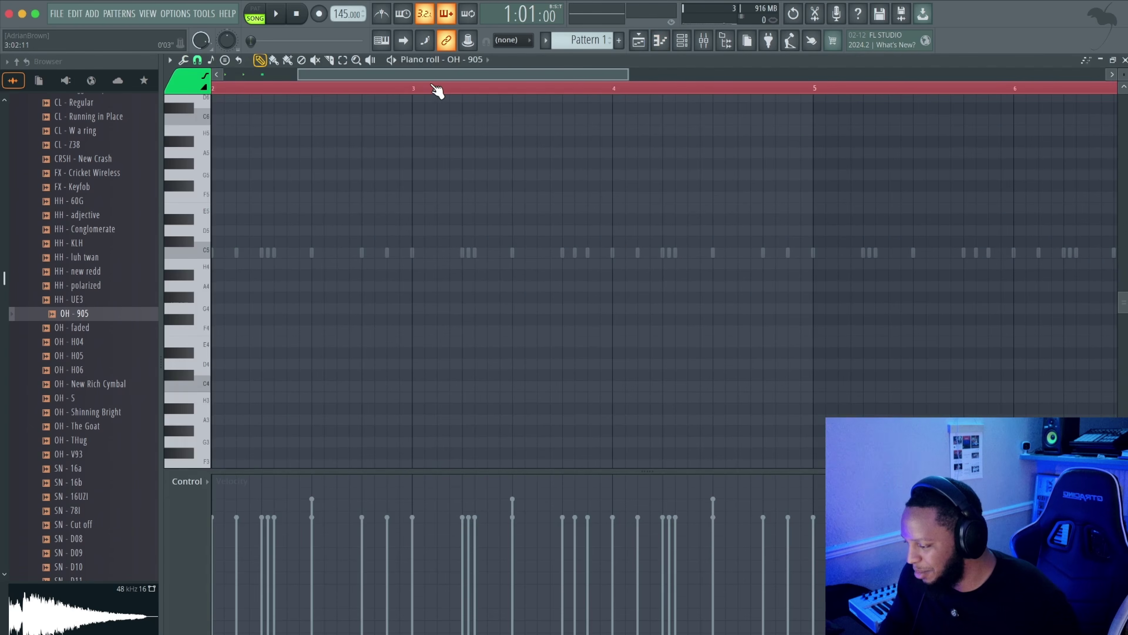
scroll(433, 87, "down", 5)
key("super+d")
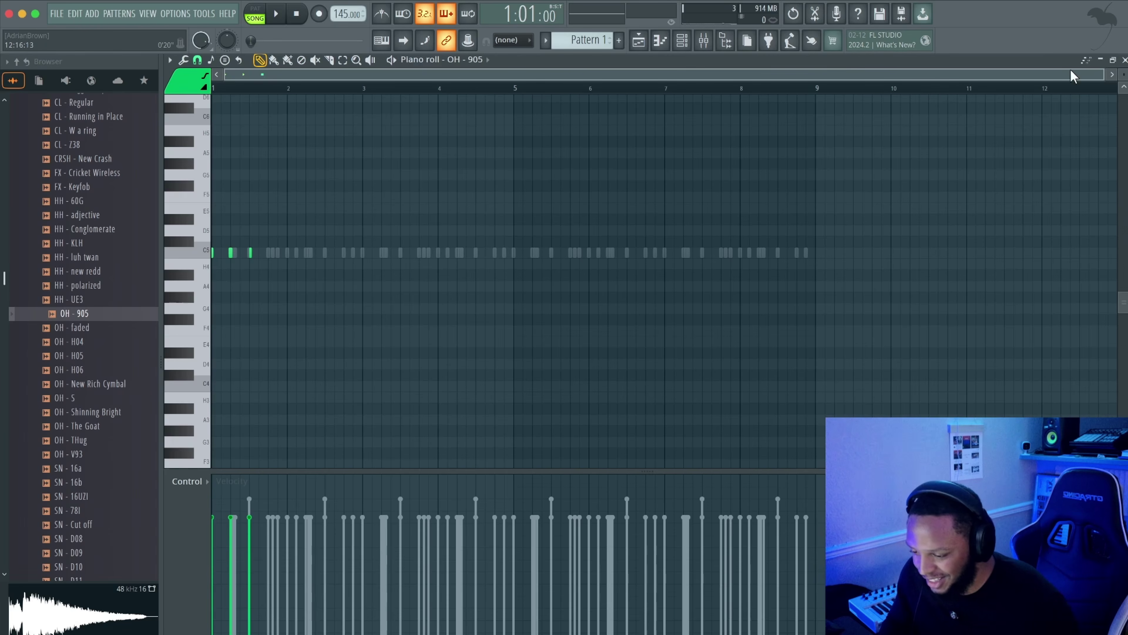
left_click_drag(1109, 76, 411, 142)
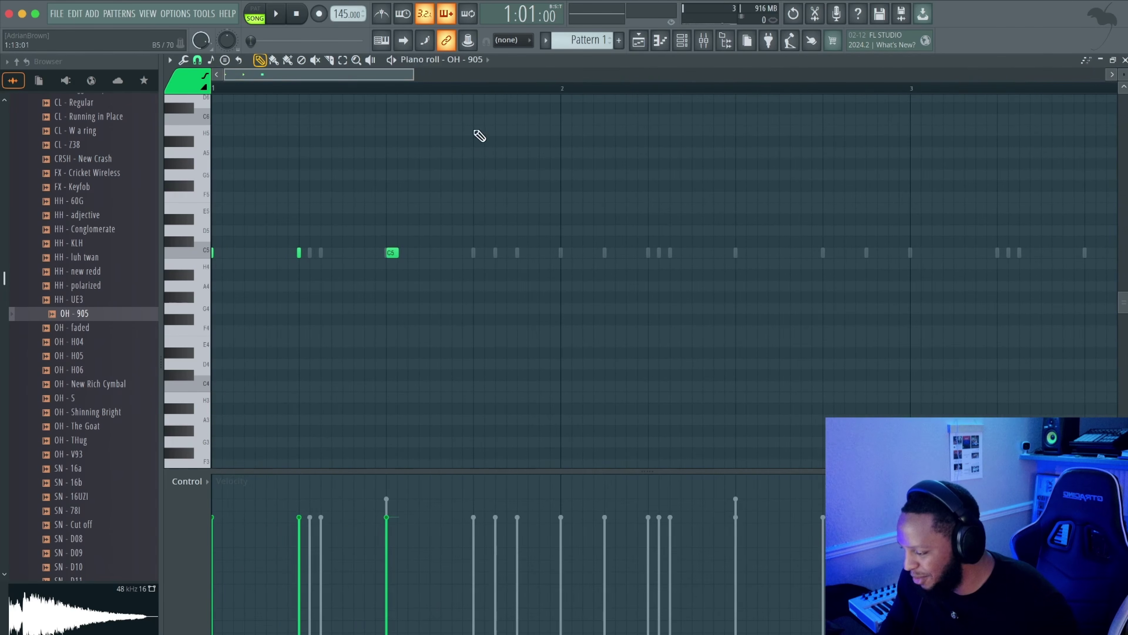
- Lower the velocity of bar 1's beat-2 open hat and add open hats on beats 2 and 4 of bar 2
key("space")
scroll(481, 157, "down", 2)
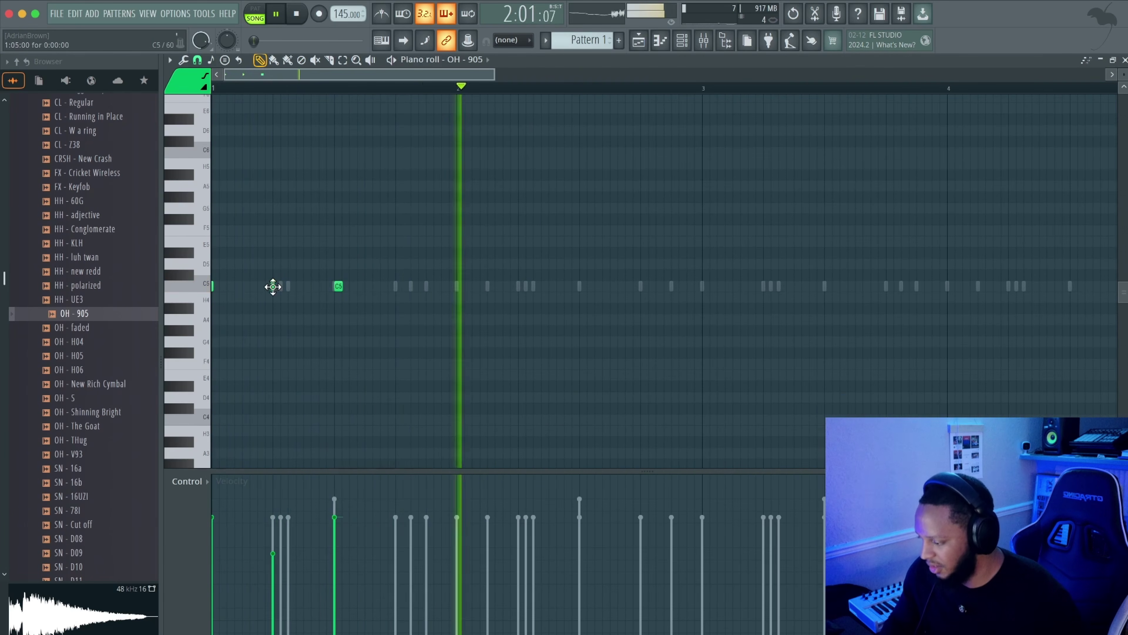
key("space")
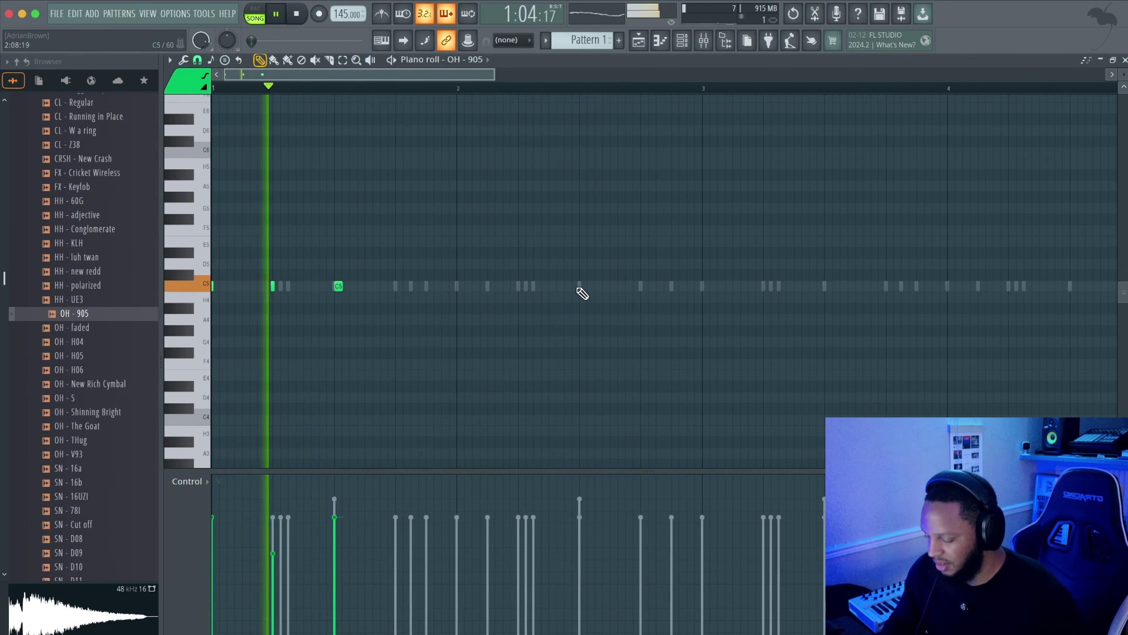
left_click(639, 286)
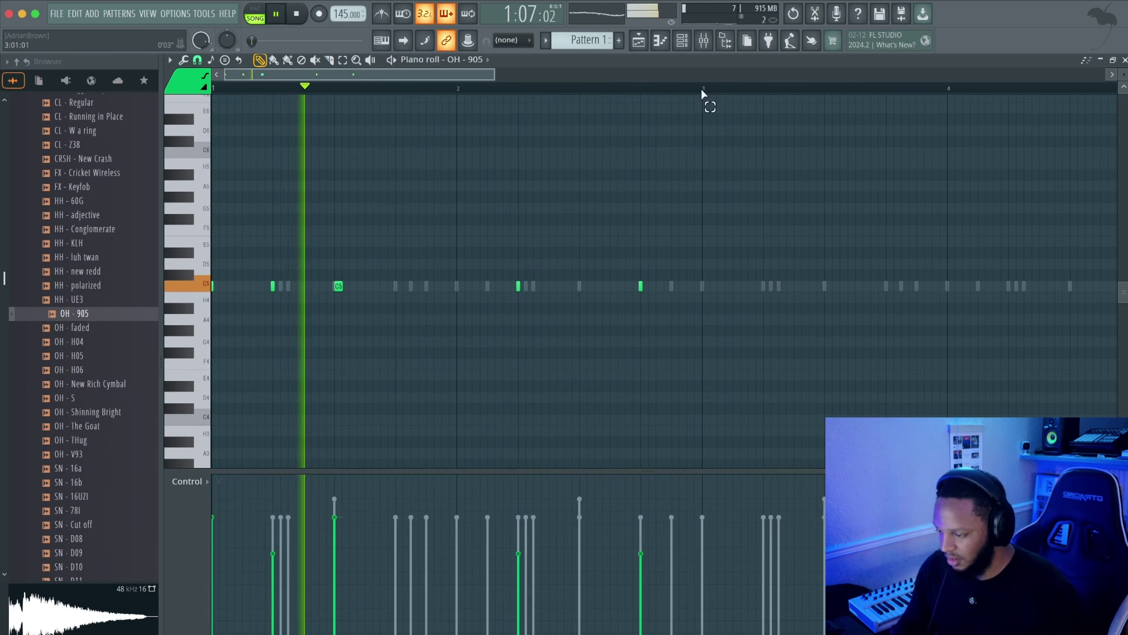
- Repeat the two-bar open-hat phrase through bar 8 and adjust the velocity of the beat-4 hit in bar 2
left_click_drag(702, 90, 214, 90)
key("super+b")
key("super+d")
left_click_drag(526, 512, 526, 529)
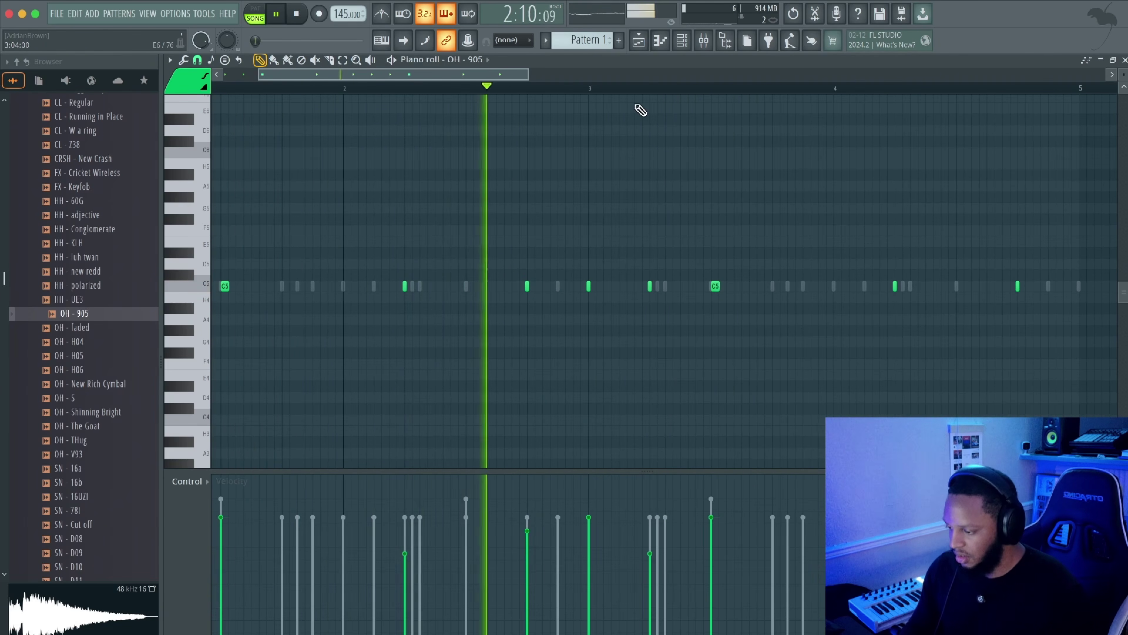
scroll(642, 95, "down", 3)
left_click_drag(630, 89, 212, 89)
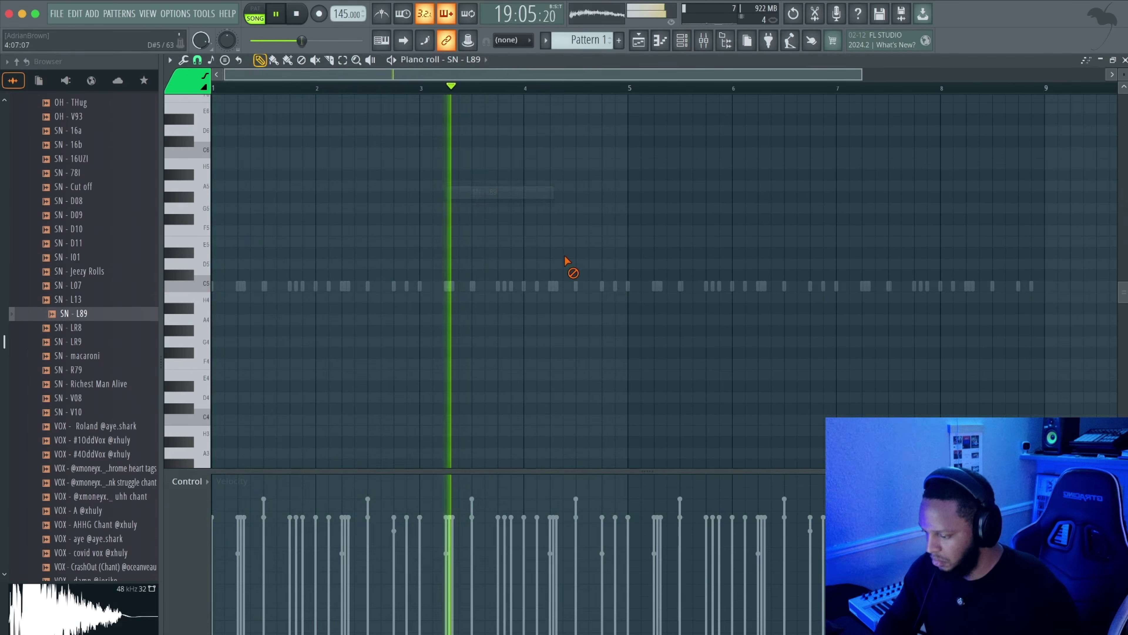
- Place SN - L89 snare hits near the ends of bars 2 and 4 and extend the phrase over bars 5 to 8
left_click(615, 287)
left_click(406, 286)
left_click_drag(622, 87, 1045, 88)
key("super+d")
left_click(685, 41)
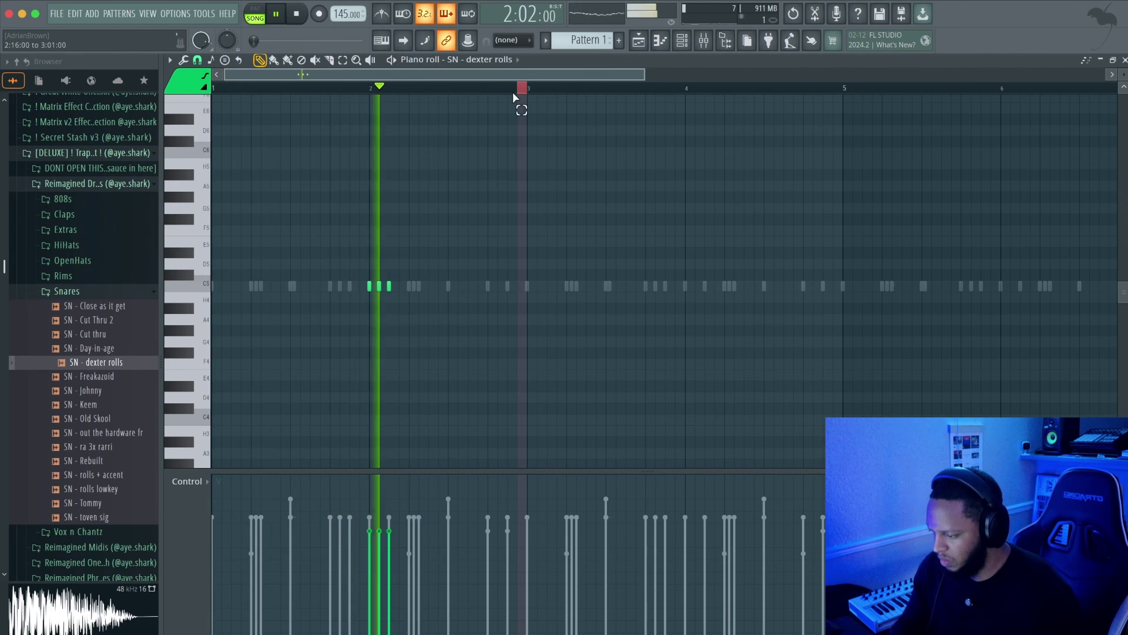
- Duplicate the three-hit SN - dexter rolls phrase from bars 1–2, and duplicate the resulting four bars to fill the pattern
left_click_drag(513, 95, 17, 252)
key("super+b")
key("super+d")
left_click_drag(843, 93, 209, 146)
key("super+b")
key("super+d")
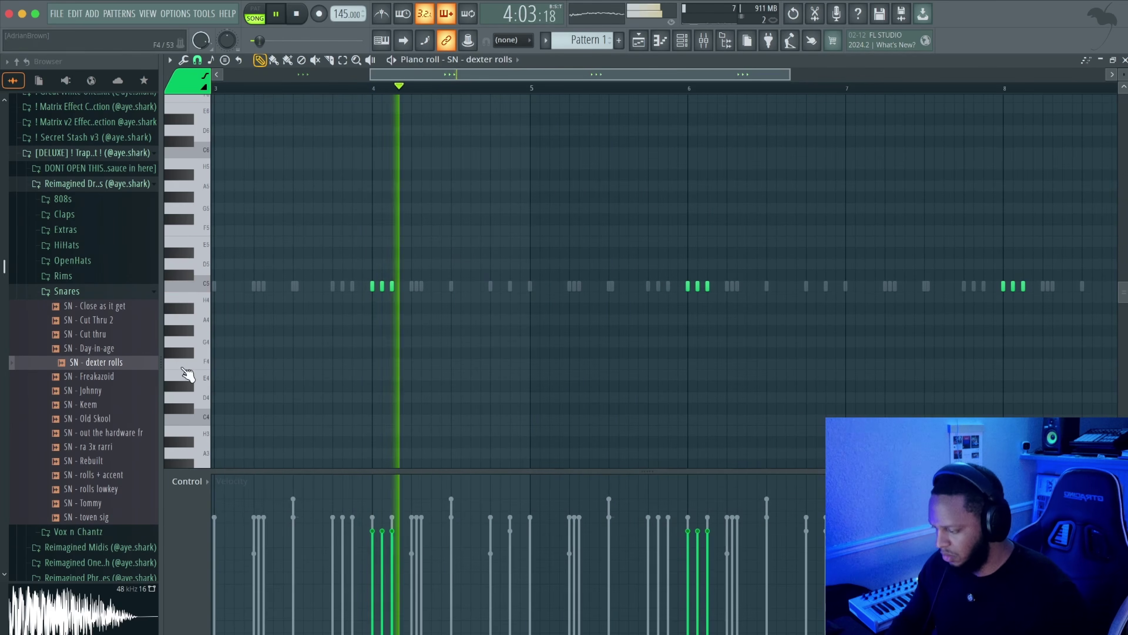
- Audition more snares and add SN - Old Skool on beat 2 of bars 2 and 4
left_click(95, 377)
left_click(91, 418)
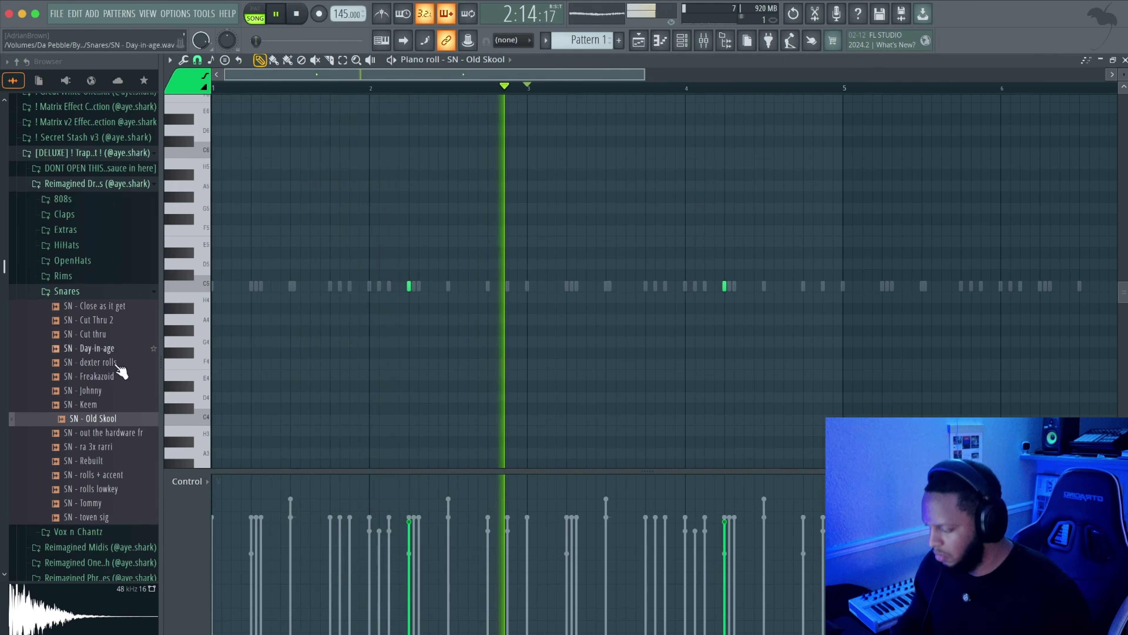
- Add the VX - trappers best friend vocal from the Vox n Chantz folder at the start of bar 5
left_click(60, 291)
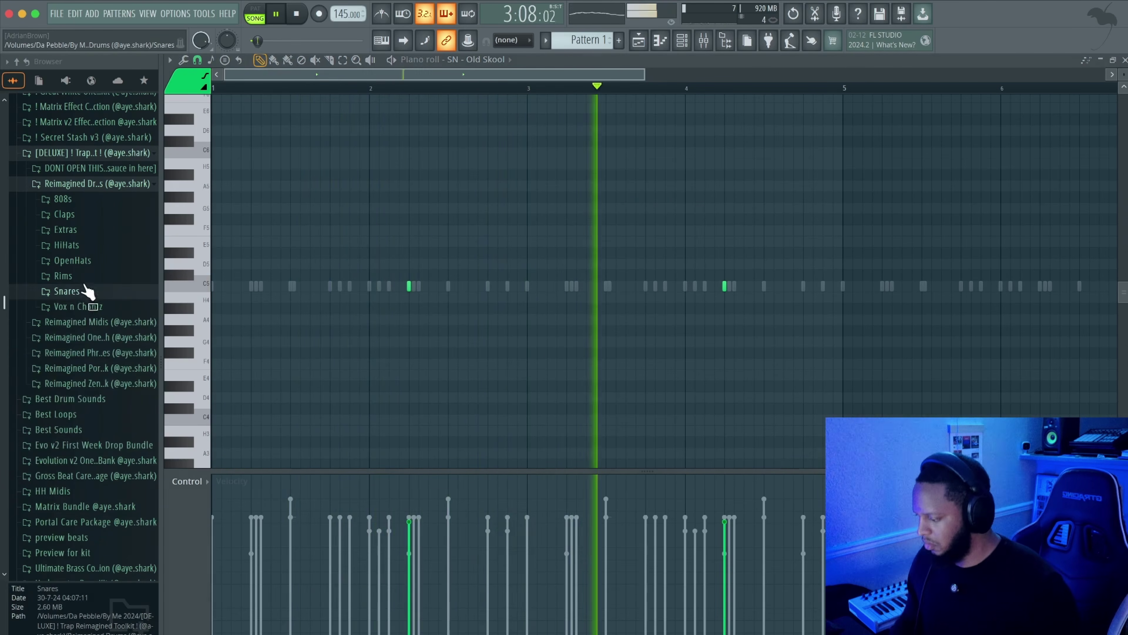
left_click(88, 308)
left_click(109, 391)
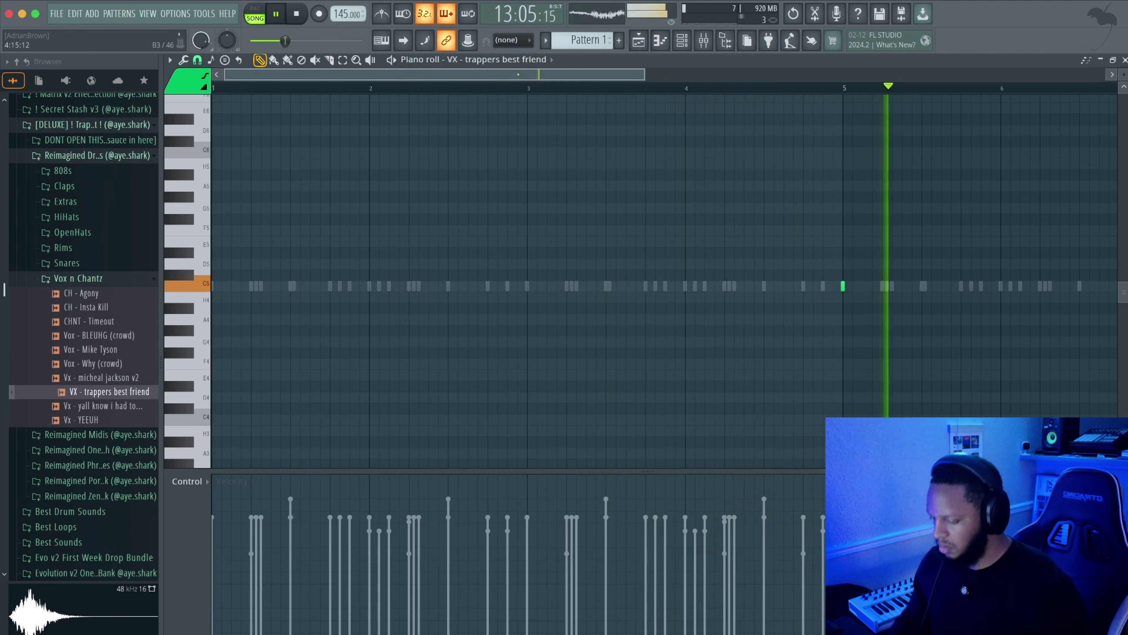
- Place the VX - trappers best friend vocal at the starts of bars 1, 3 and 7 as well
scroll(696, 96, "down", 3)
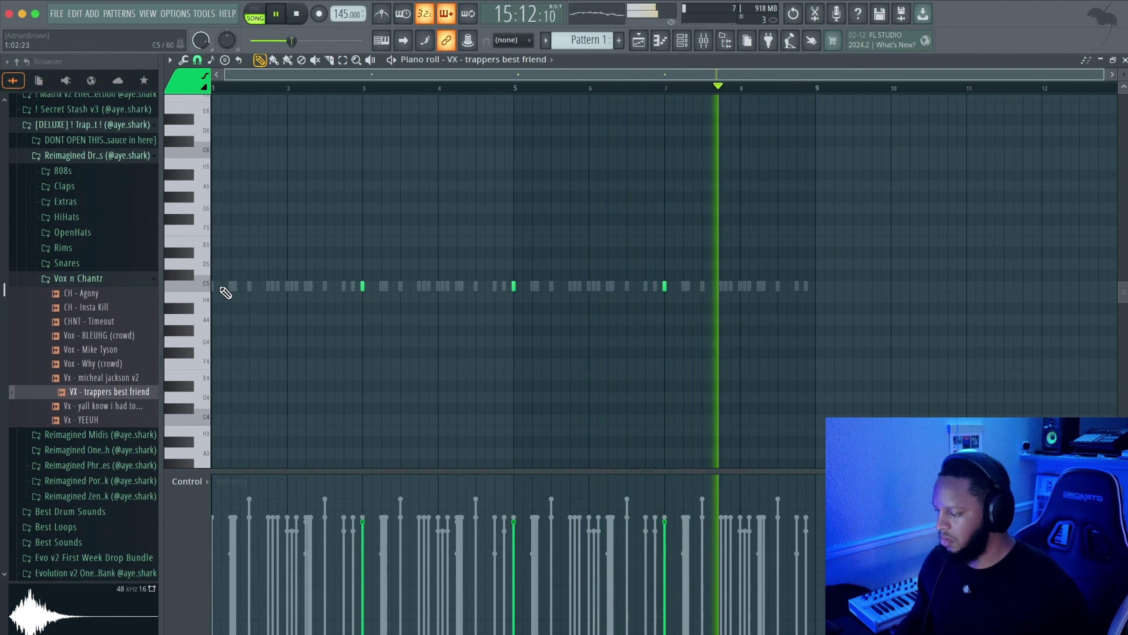
key("F6")
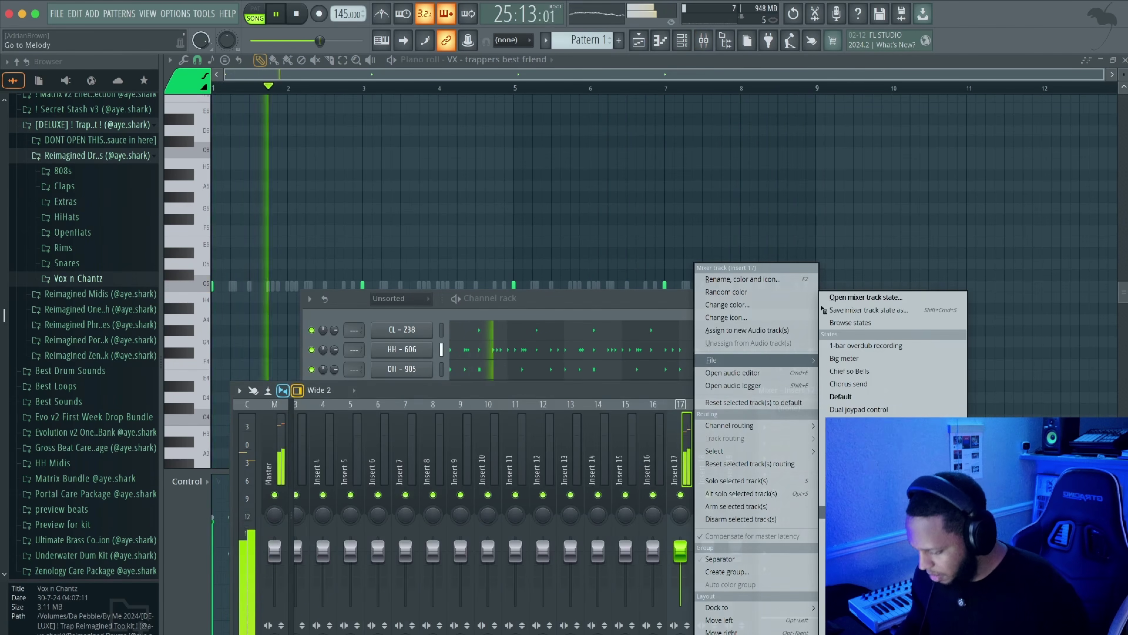
key("Escape")
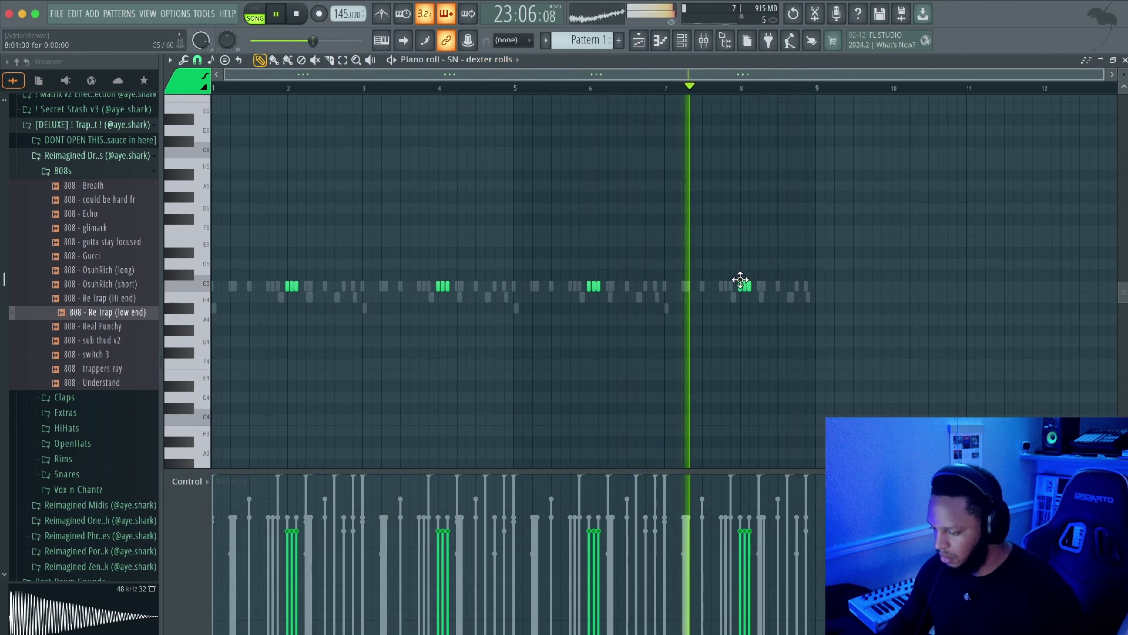
- Thin the three-hit SN - dexter rolls groups to single hits by deleting the extra notes in bars 2 and 8
right_click(740, 285)
right_click(744, 286)
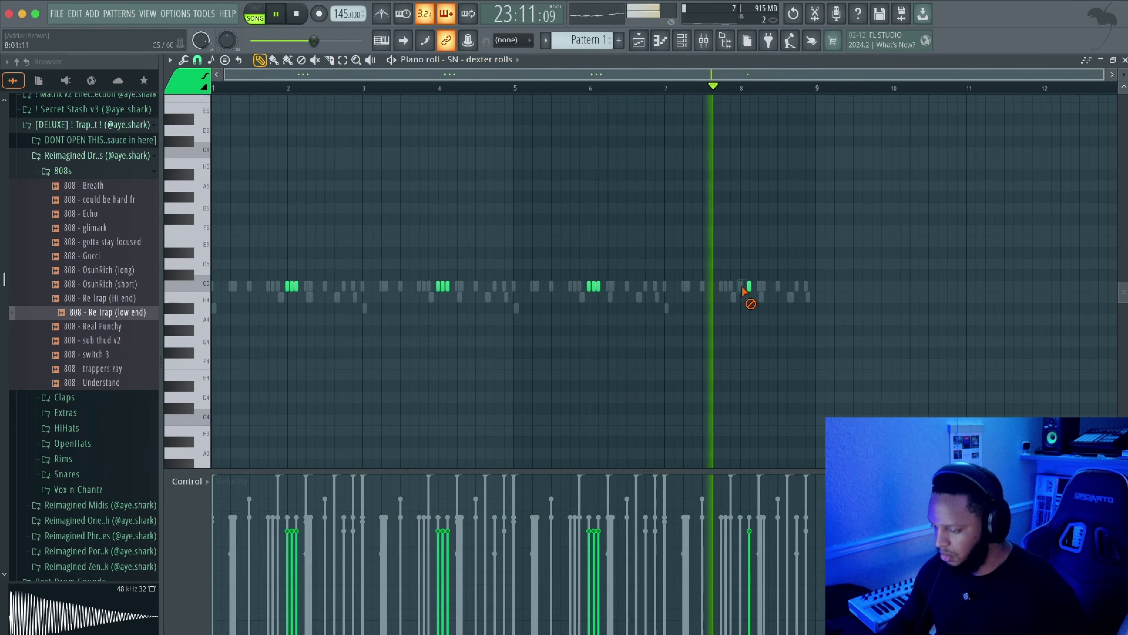
right_click(287, 287)
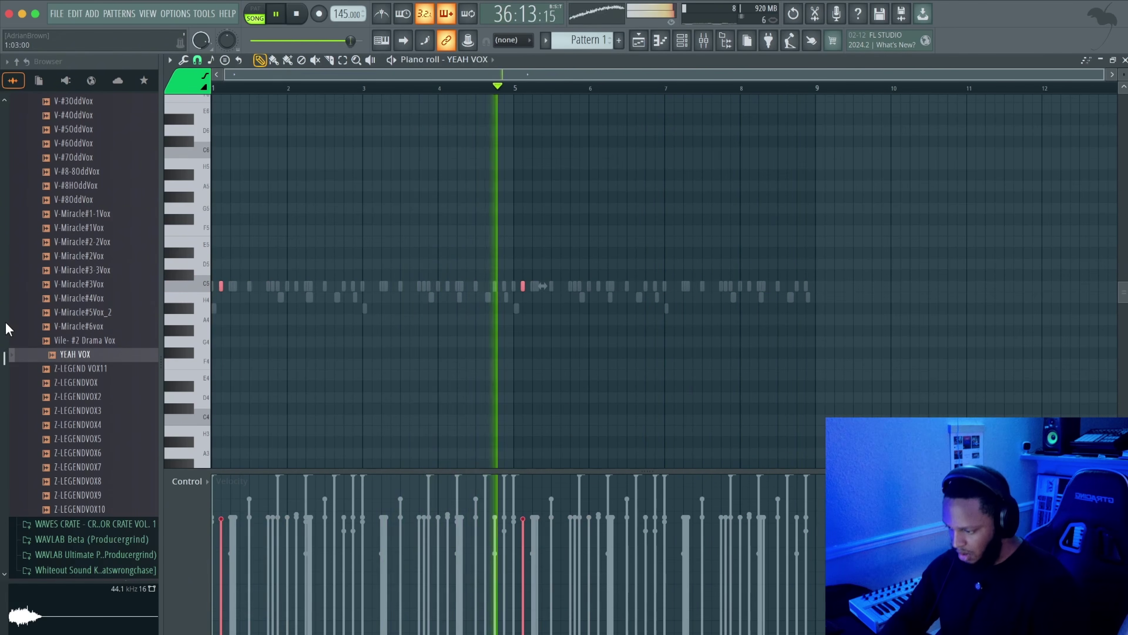
- Shift the YEAH VOX hits to the starts of bars 1 and 5 and audition the Z-LEGENDVOX samples
key("shift+Left")
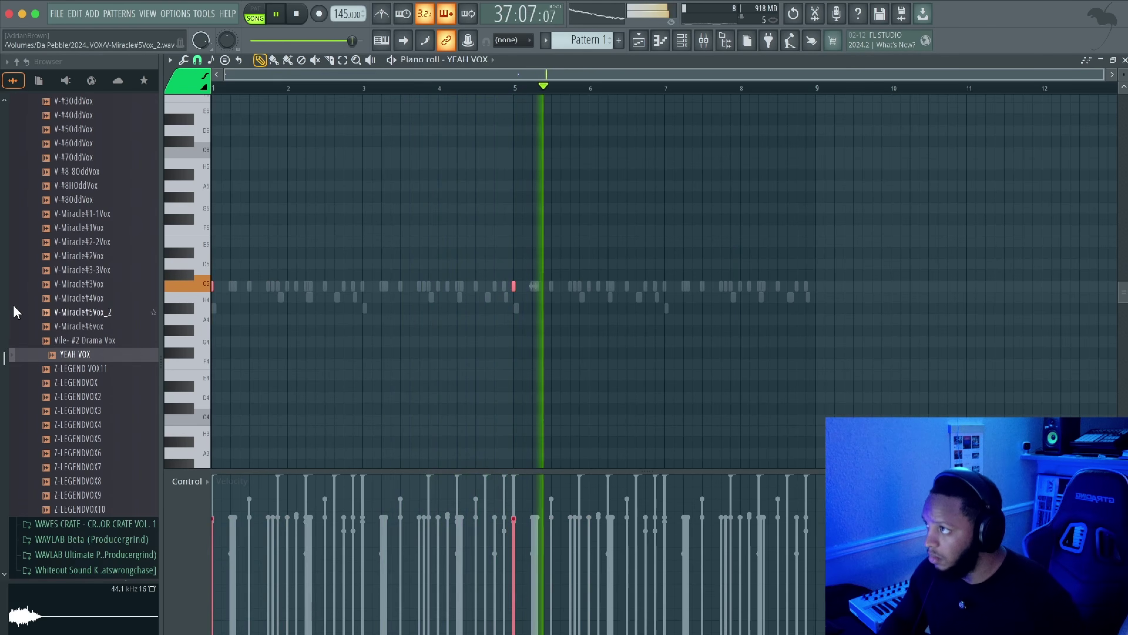
left_click(287, 346, "super")
left_click(87, 395)
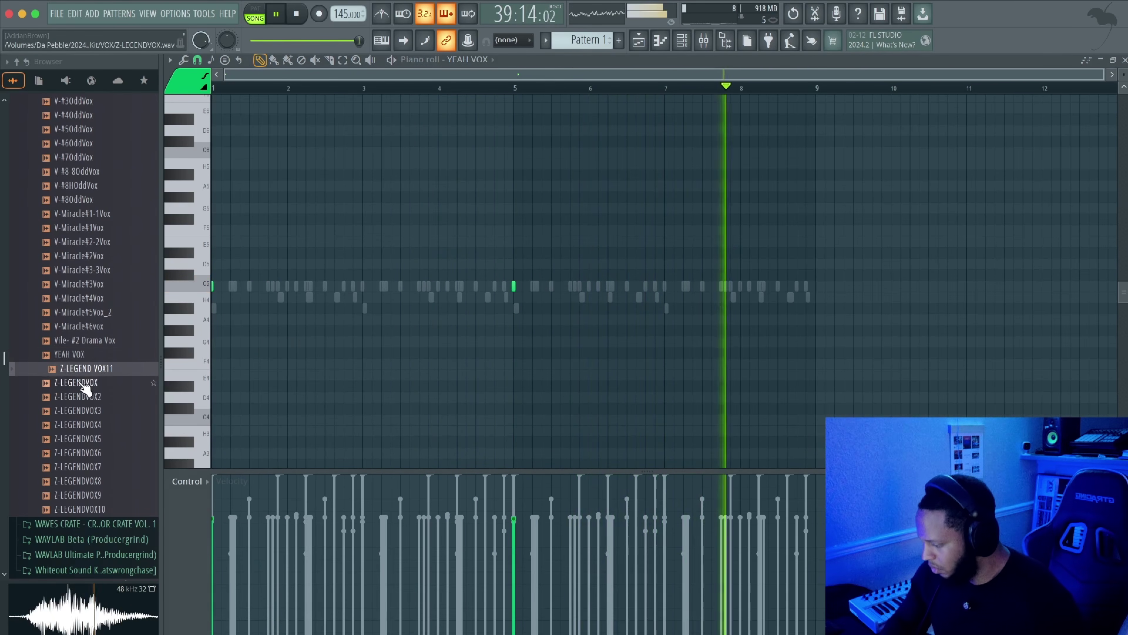
left_click(89, 415)
left_click(92, 426)
left_click(93, 440)
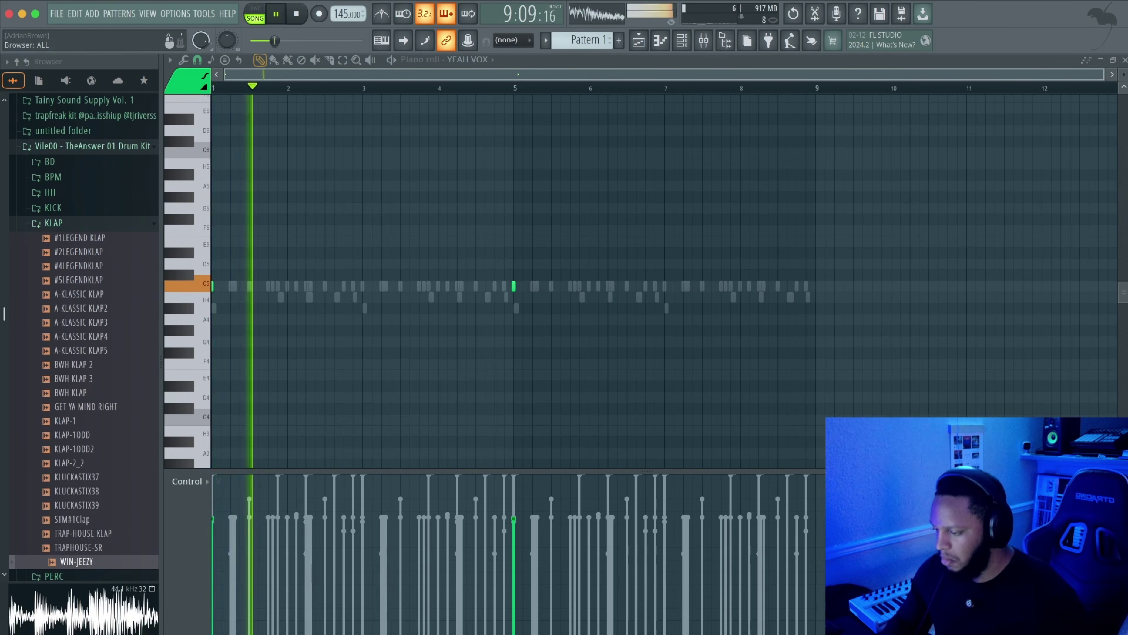
- Try the WIN-JEEZY sample from the KLAP folder in place of the CL - Z38 clap
key("F6")
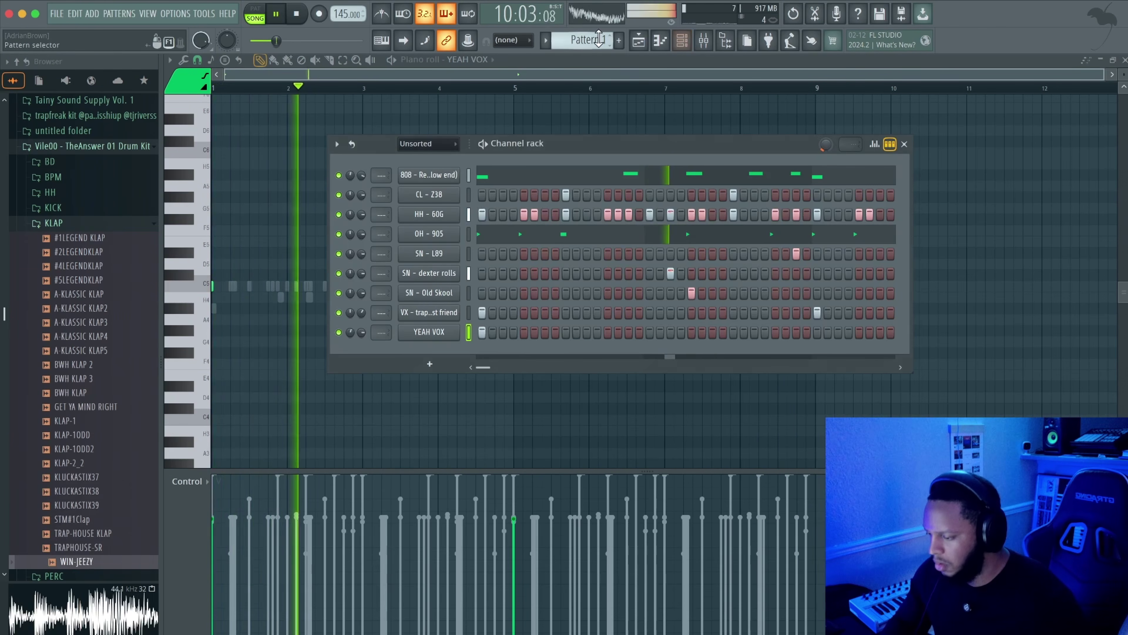
scroll(128, 437, "down", 2)
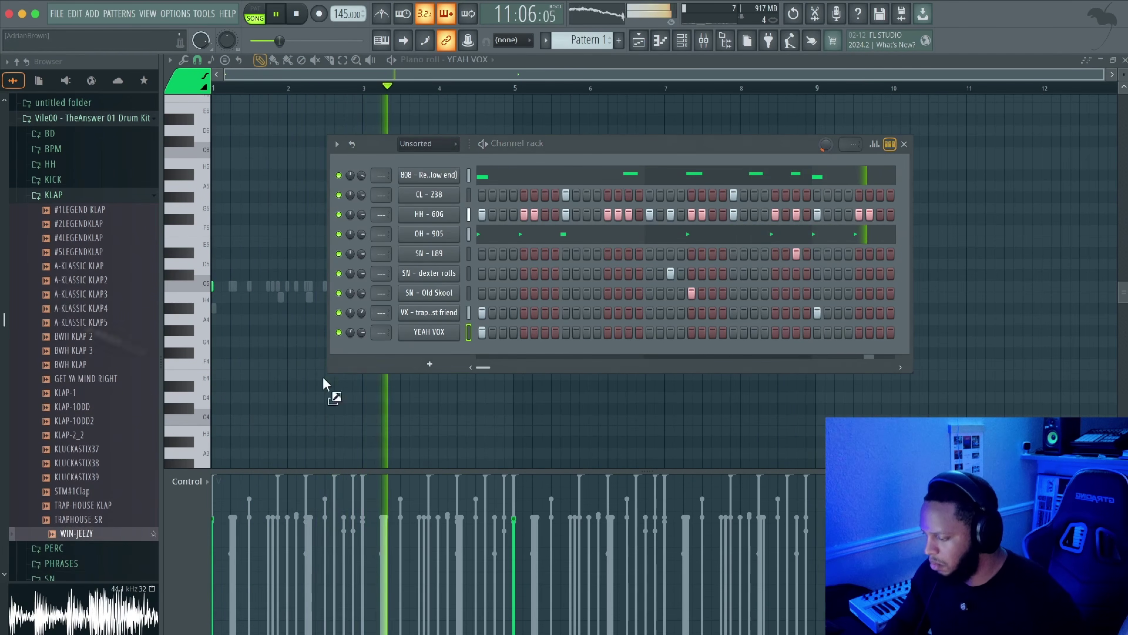
left_click_drag(447, 197, 452, 196)
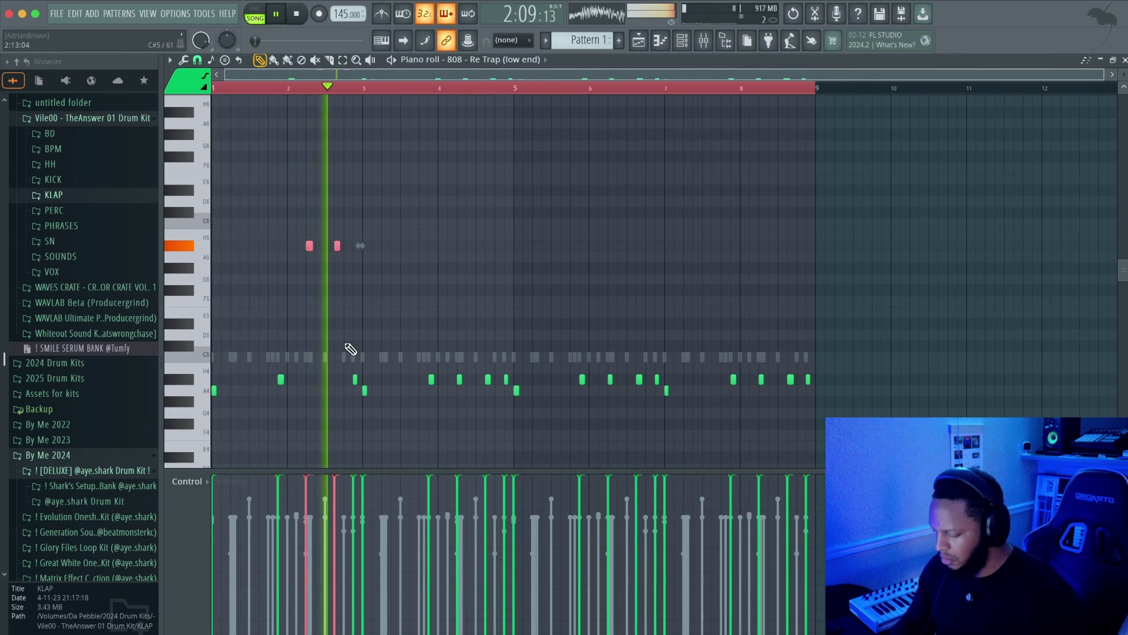
- Raise the paired 808 - Re Trap (low end) notes in bars 4, 6 and 8 by one octave
left_click(436, 335)
left_click_drag(493, 375, 448, 391)
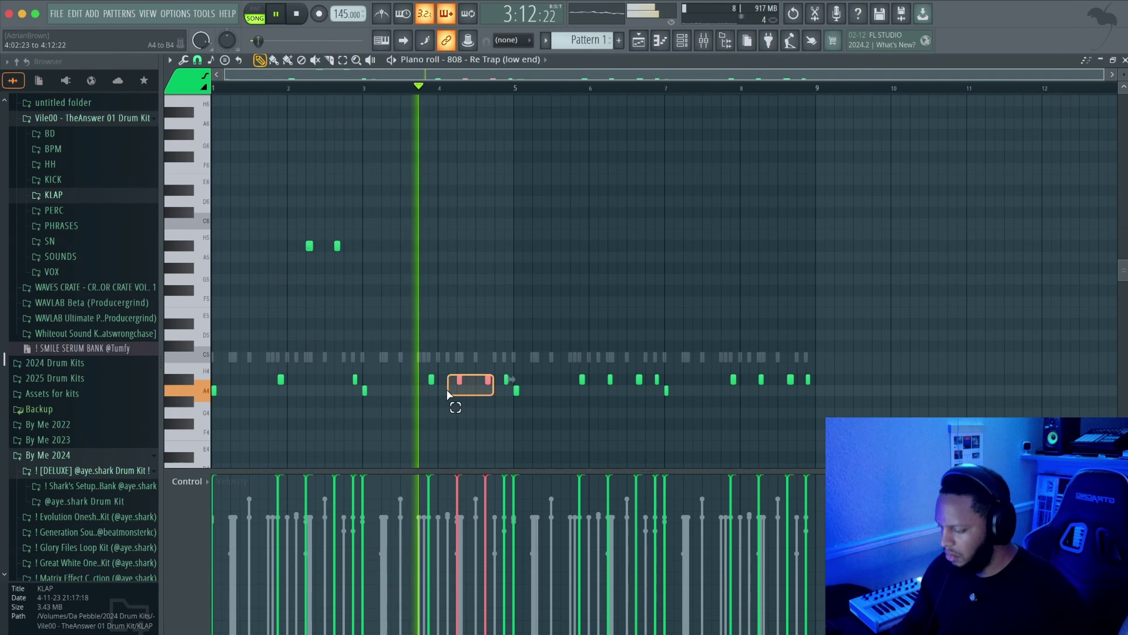
key("ctrl+Up")
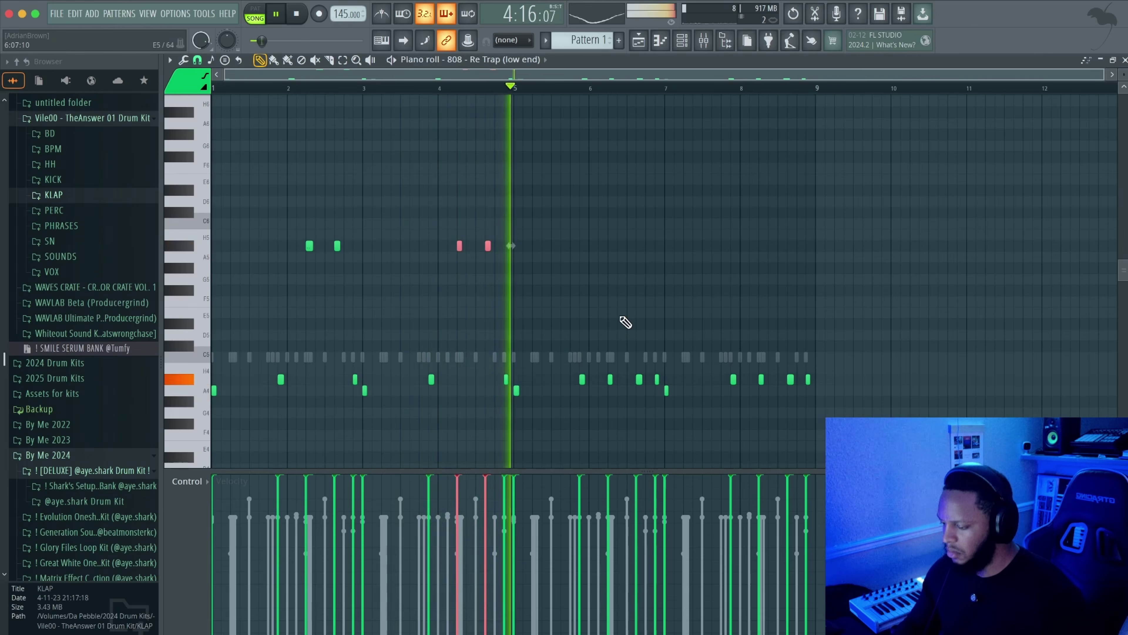
left_click(664, 375)
left_click_drag(648, 367, 582, 389)
key("ctrl+Up")
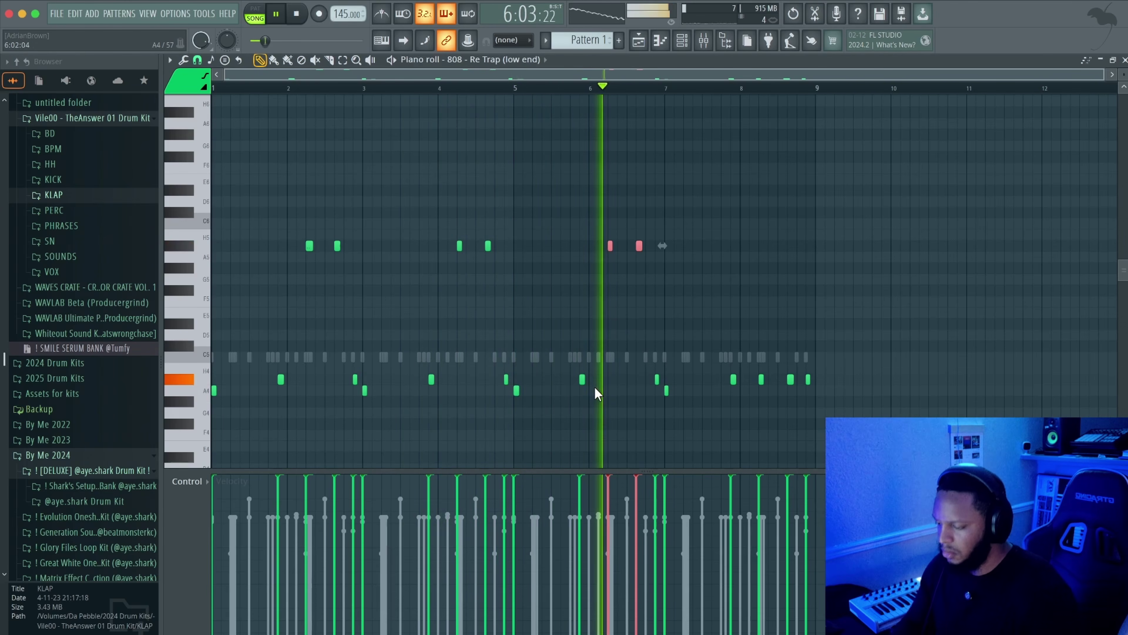
left_click(808, 373)
left_click_drag(769, 392, 755, 391)
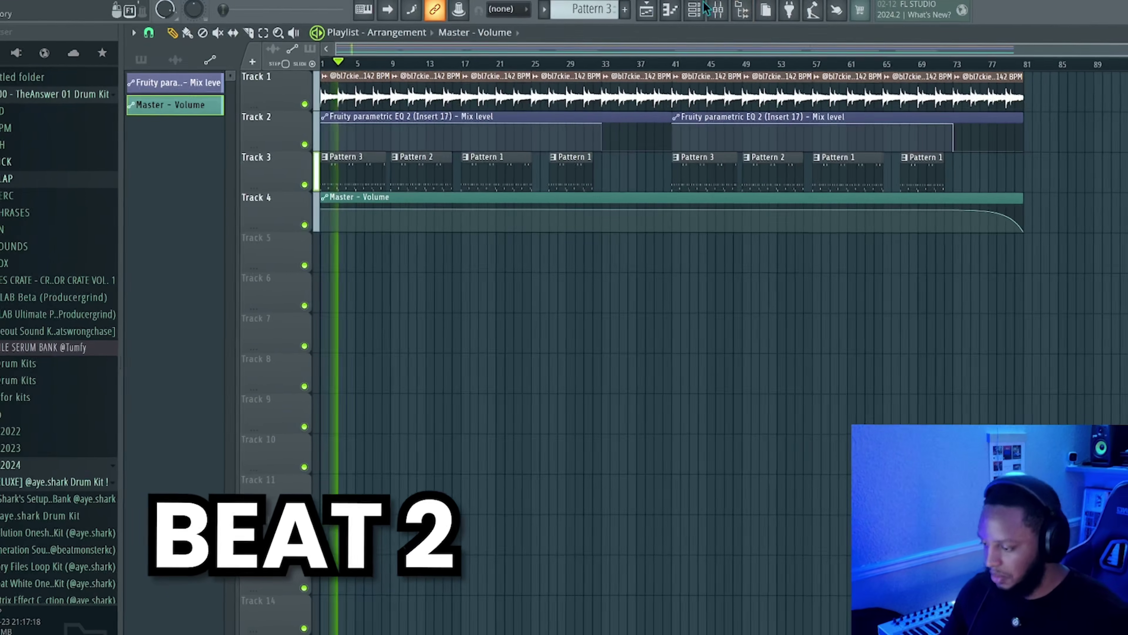
- Review the Pattern 3 channels and show the Master track's Fruity soft clipper and Fruity Limiter side by side
left_click(696, 8)
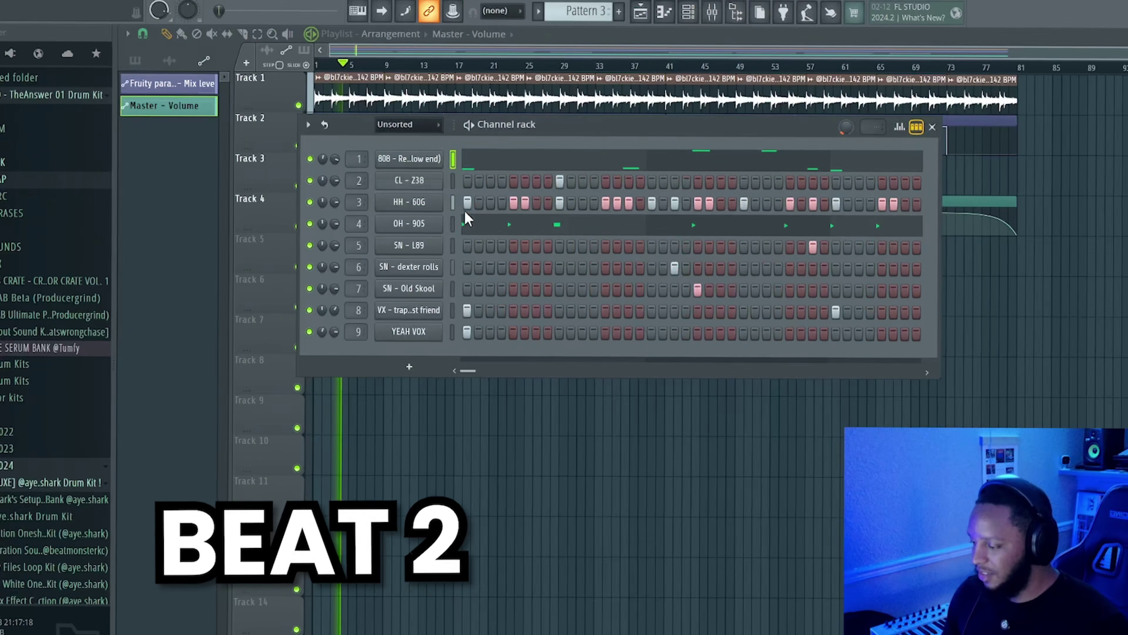
left_click(932, 127)
key("F9")
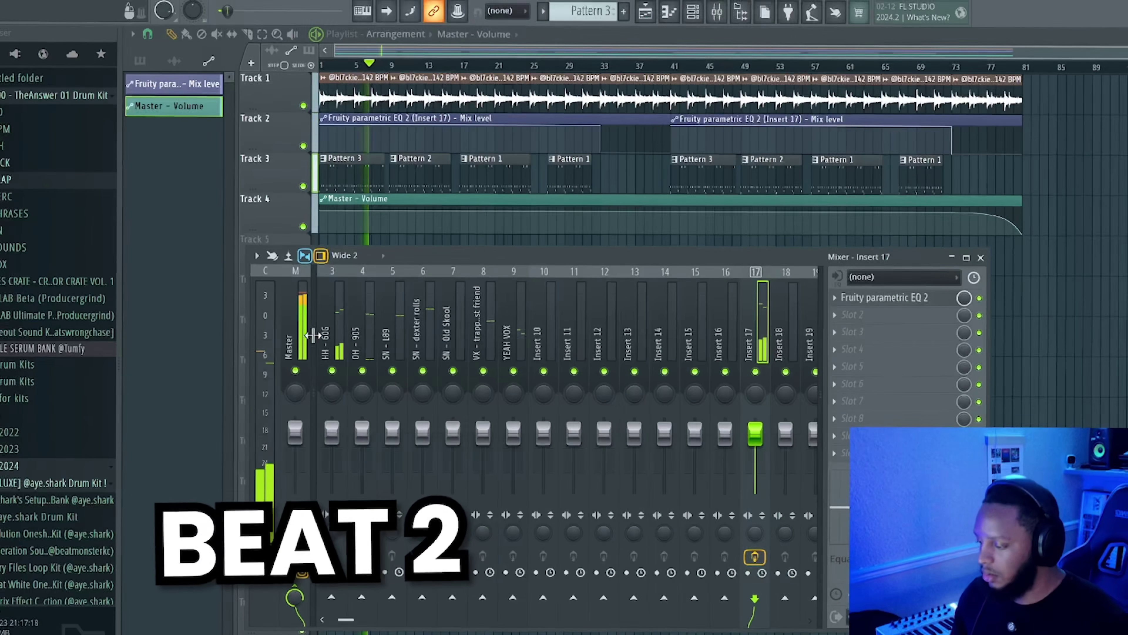
left_click(299, 338)
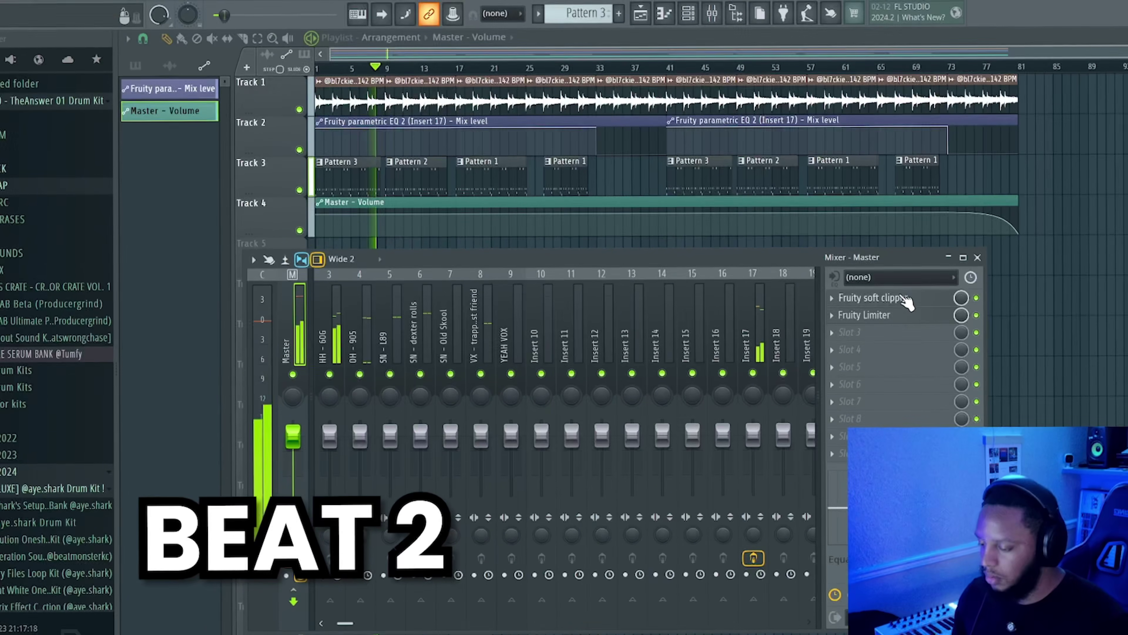
left_click(893, 297)
left_click_drag(73, 22, 473, 382)
left_click(862, 315)
left_click_drag(285, 158, 629, 327)
left_click_drag(486, 386, 214, 401)
left_click_drag(763, 325, 569, 422)
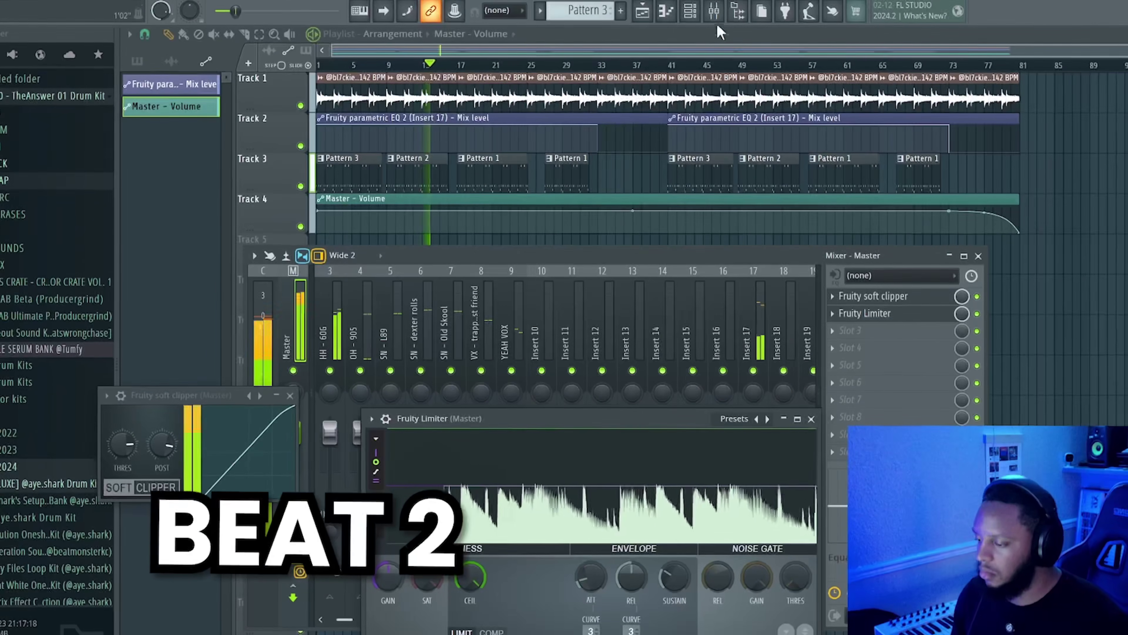
- Review Pattern 3's channels as full-length note previews instead of steps in the channel rack
left_click(688, 13)
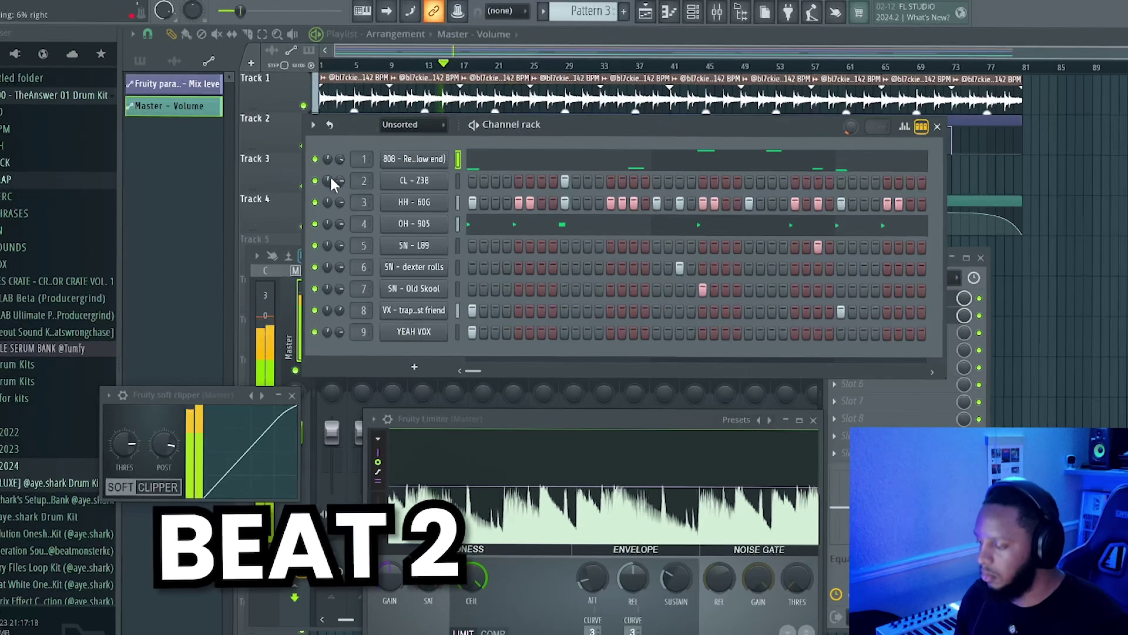
left_click(922, 125)
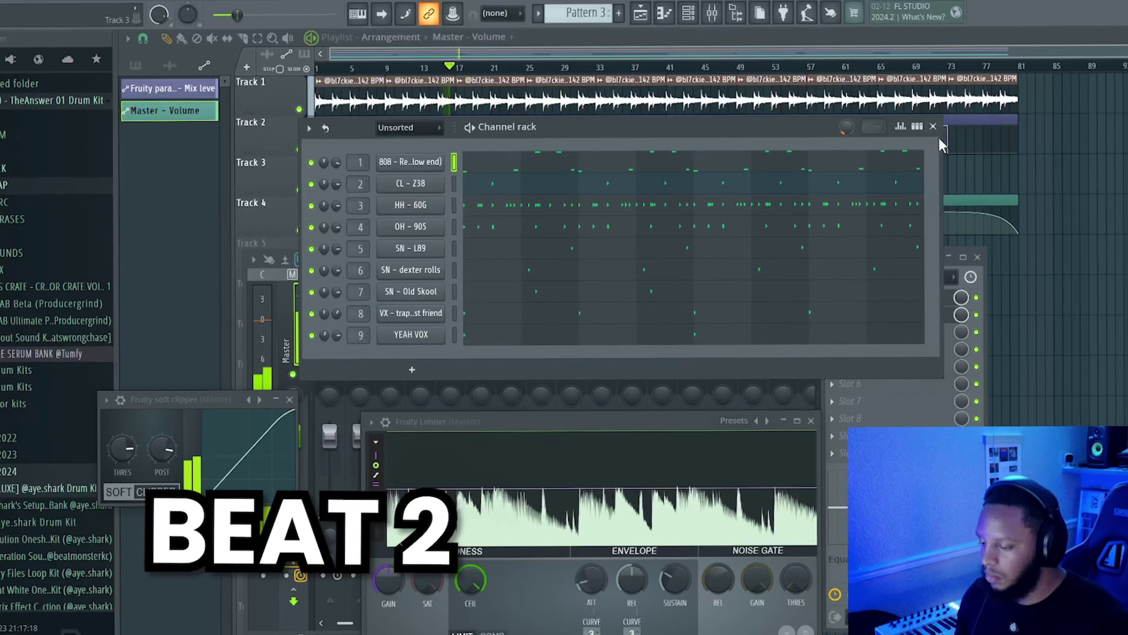
left_click(933, 127)
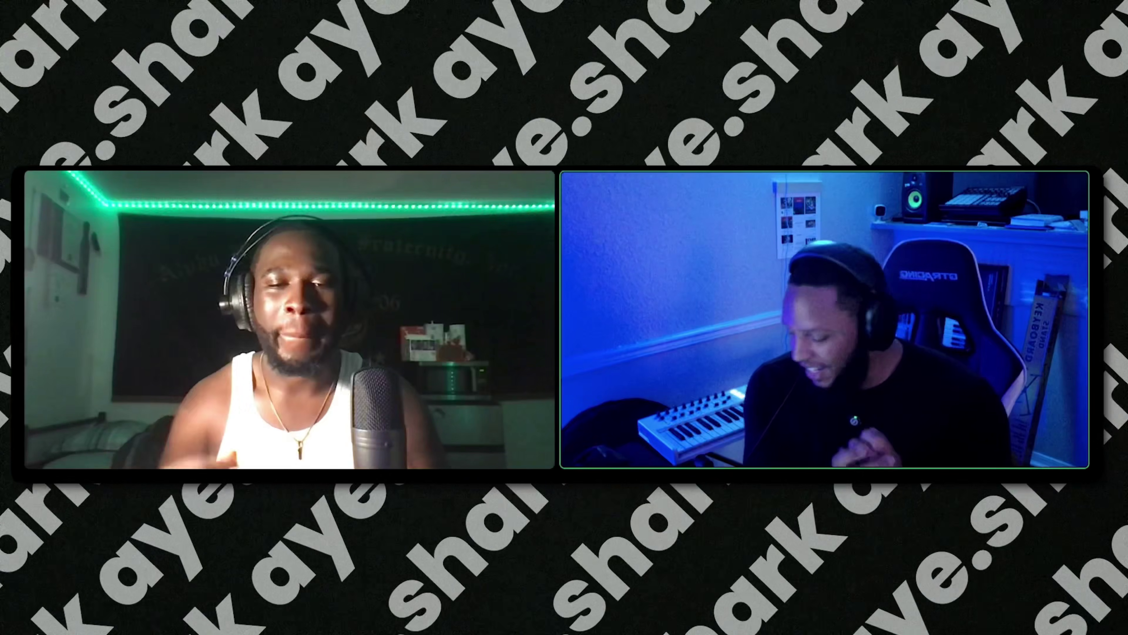